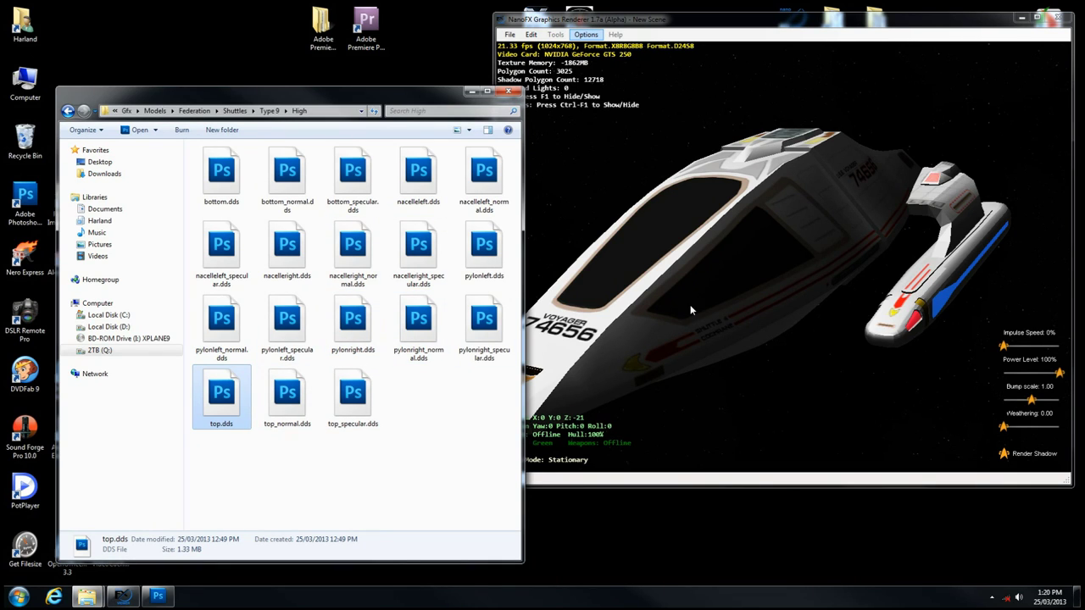
Bring the NanoFX shuttle render in front of the High folder of .dds textures
click(716, 247)
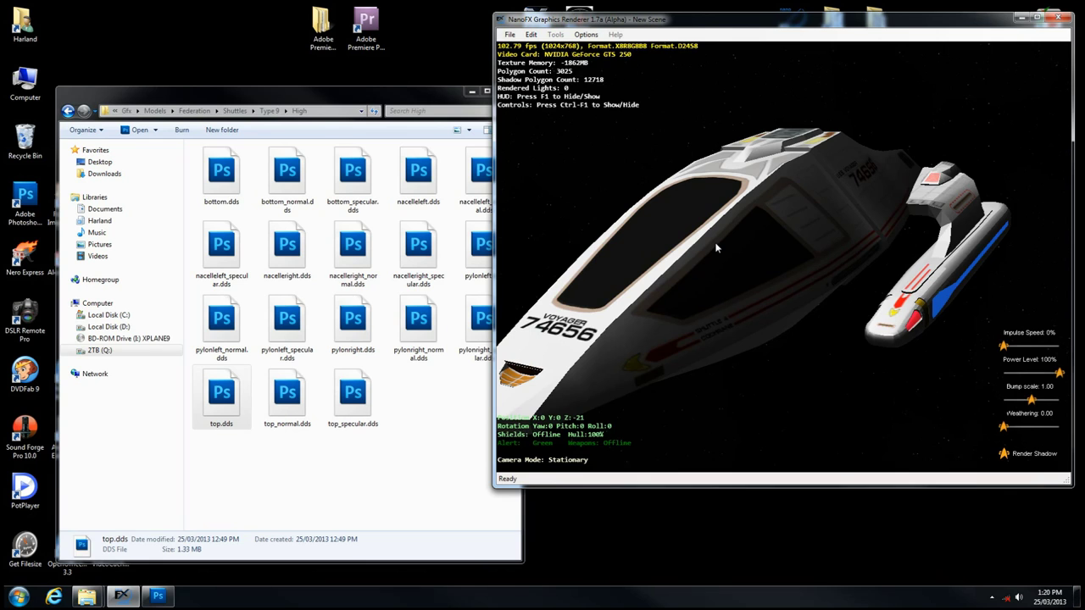
Hide the stats HUD and slider controls, then orbit the shuttle to a side view
key(F1)
key(ctrl+F1)
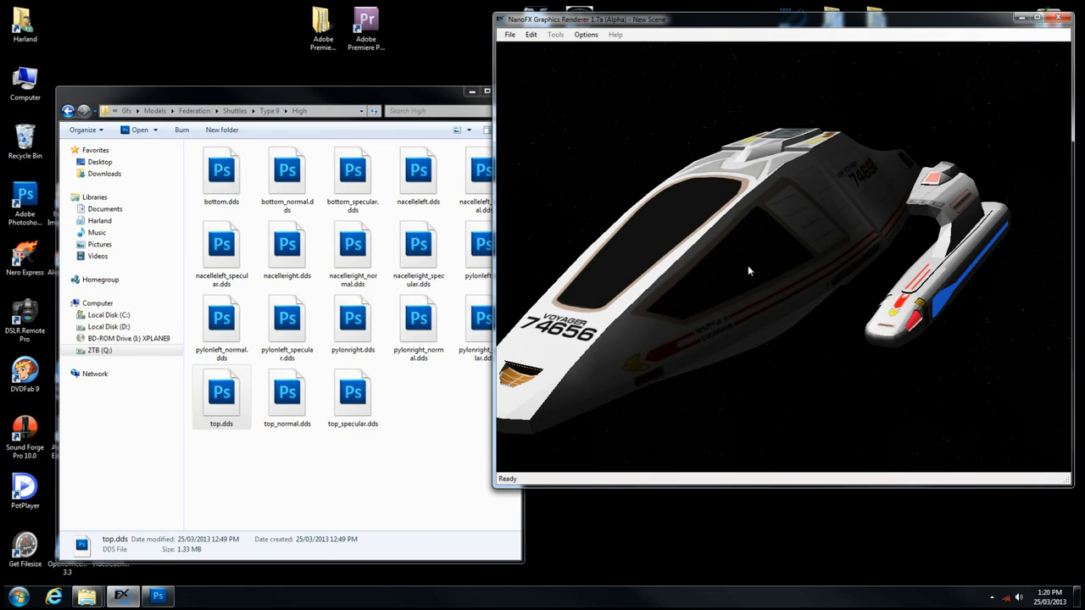
drag(665, 276, 780, 301)
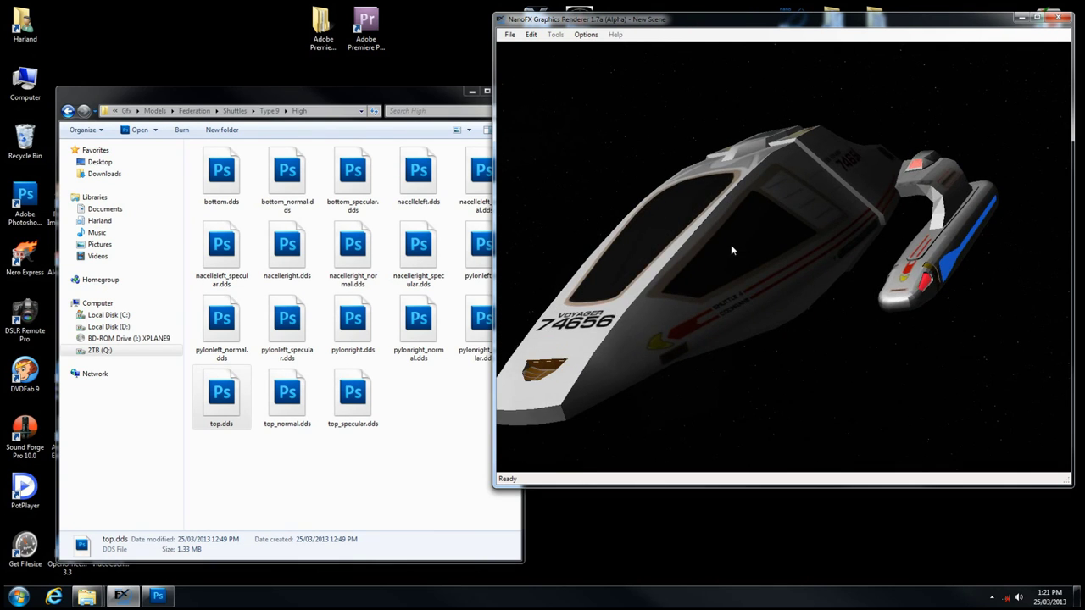
drag(732, 250, 822, 240)
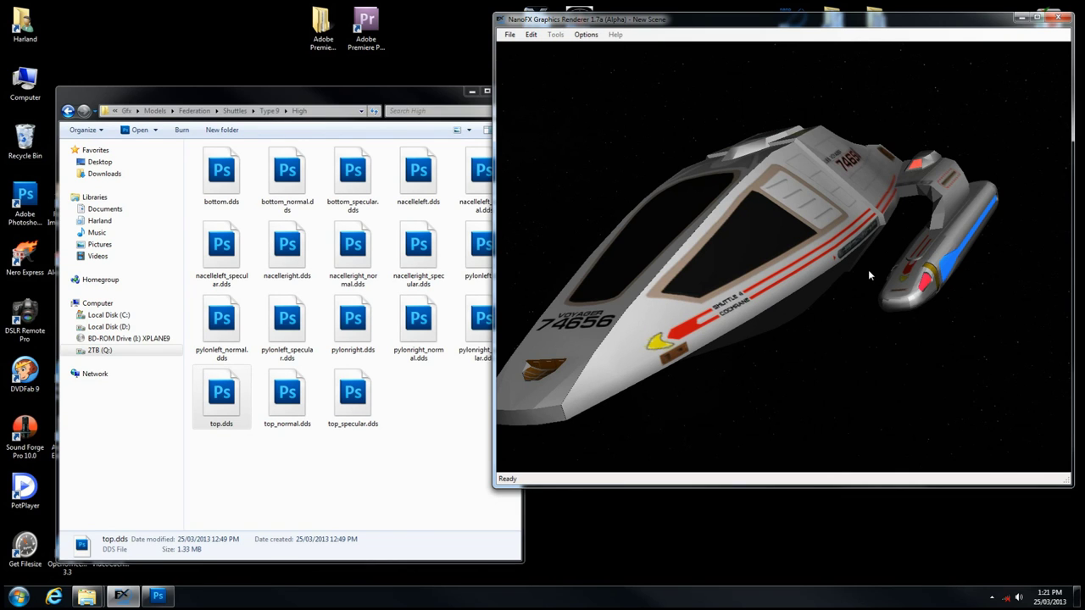
drag(868, 270, 874, 207)
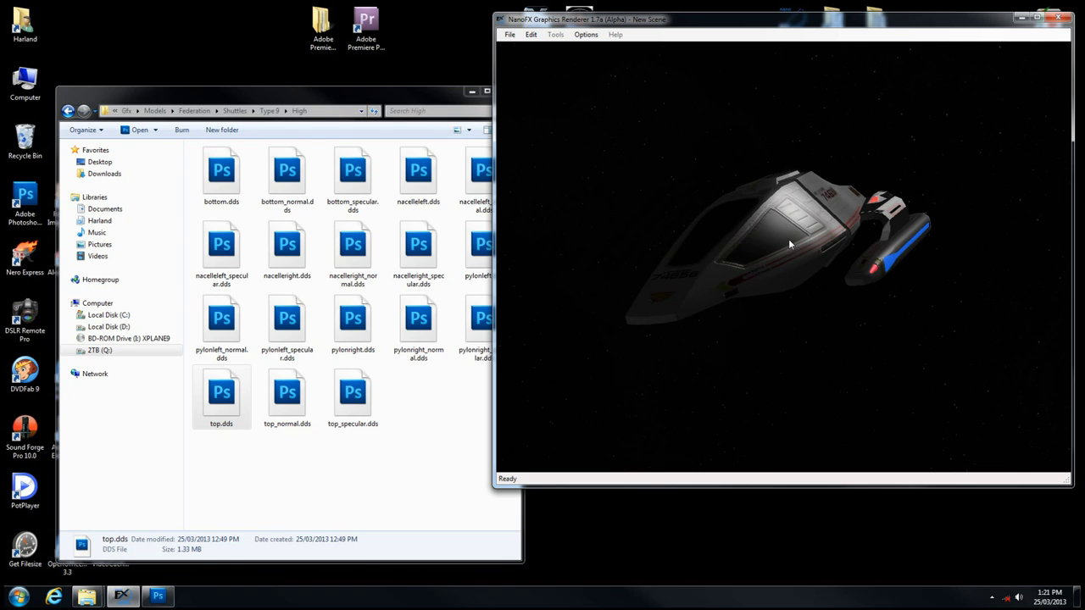
Orbit and zoom close along the hull, nacelle, front and underside of the shuttle
drag(788, 244, 842, 195)
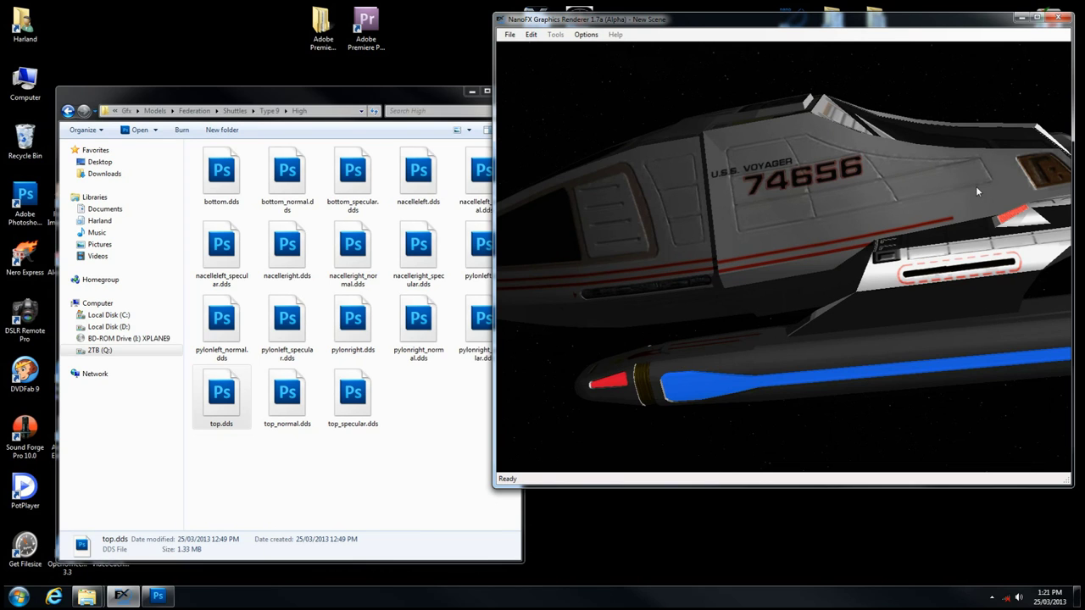
drag(1000, 234, 877, 188)
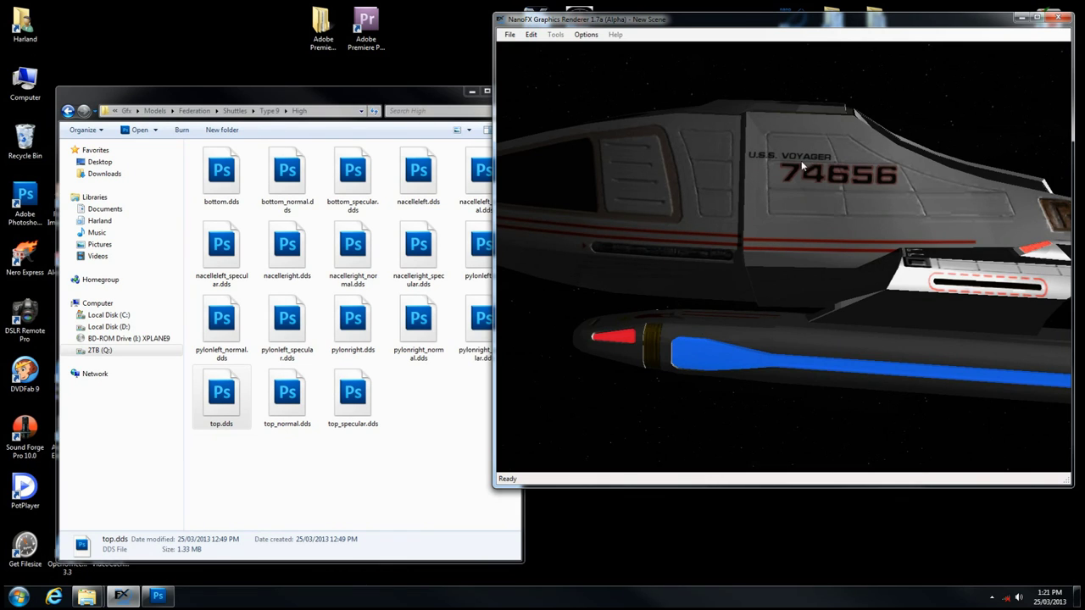
mouse_move(897, 177)
mouse_down()
mouse_move(854, 275)
mouse_move(937, 235)
mouse_up()
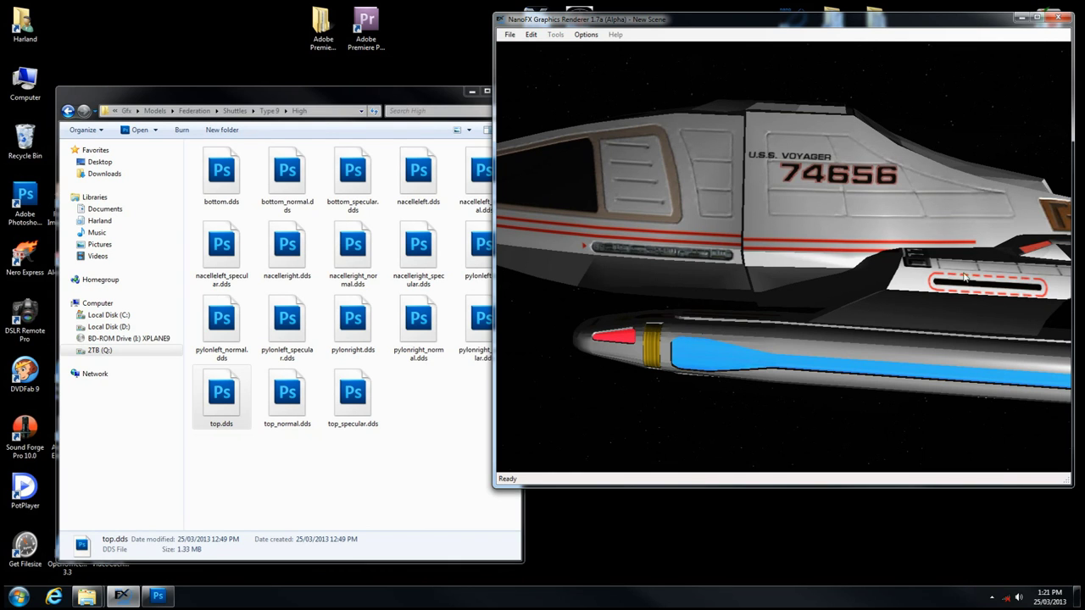
drag(923, 285, 830, 204)
drag(753, 182, 913, 247)
scroll(840, 229, down, 3)
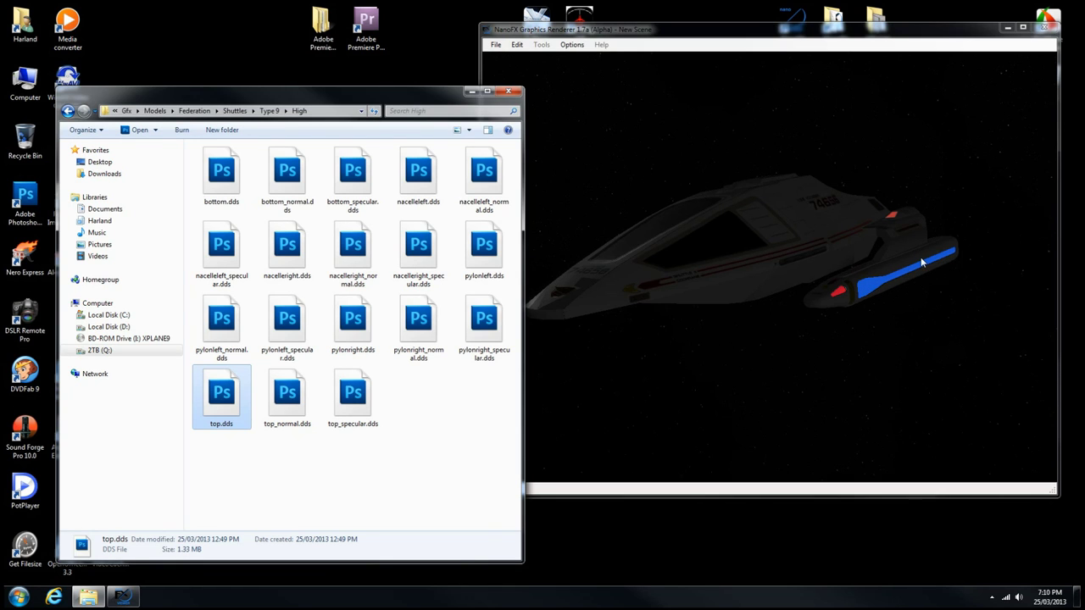
Rotate the dim shuttle to a three-quarter view, briefly showing the F1 stats overlay
drag(899, 273, 864, 254)
mouse_move(674, 293)
mouse_down()
mouse_move(664, 266)
mouse_move(666, 288)
mouse_move(684, 297)
mouse_up()
drag(837, 277, 758, 275)
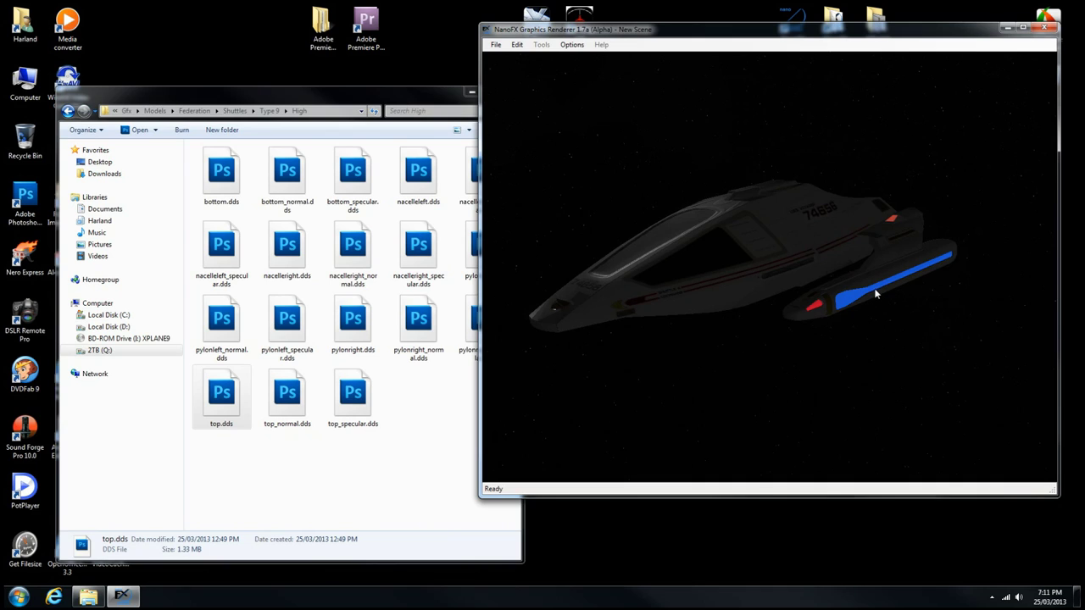
key(F1)
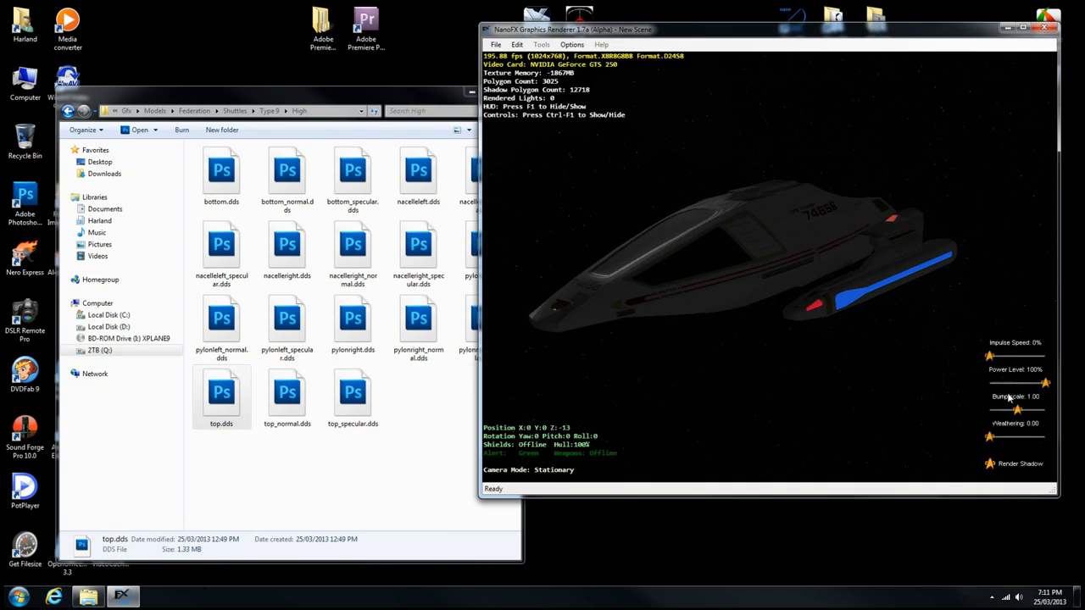
key(F1)
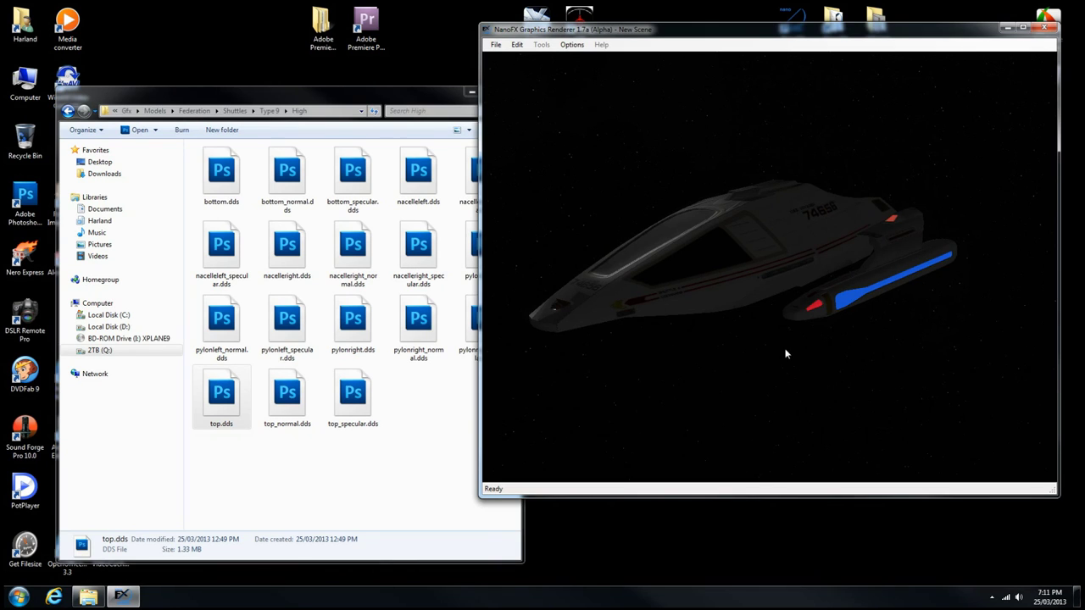
mouse_move(786, 354)
mouse_down()
mouse_move(831, 354)
mouse_move(787, 344)
mouse_up()
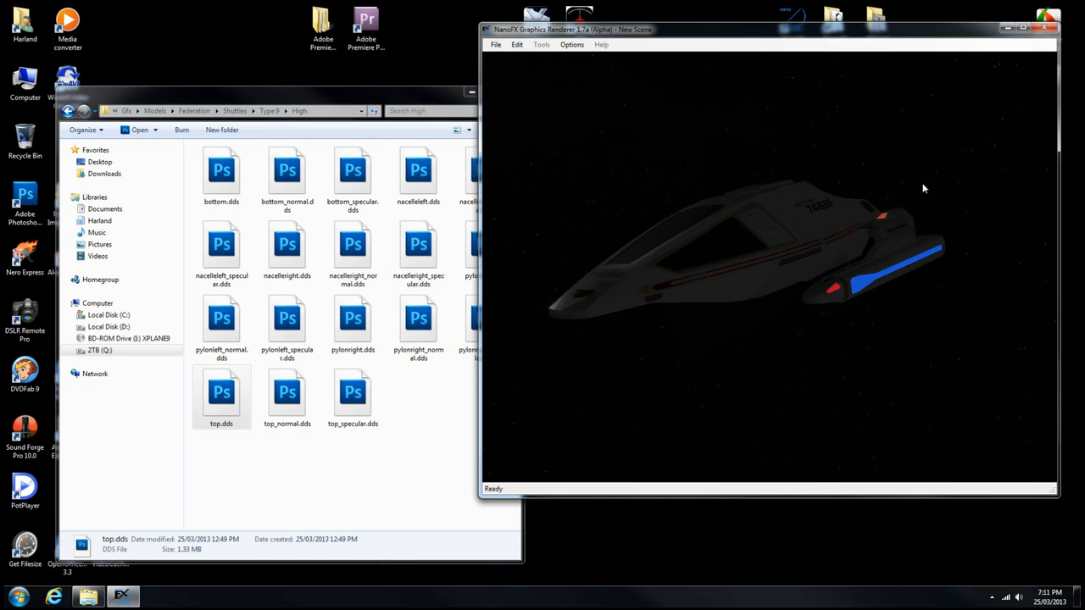
drag(923, 188, 950, 204)
drag(760, 361, 687, 354)
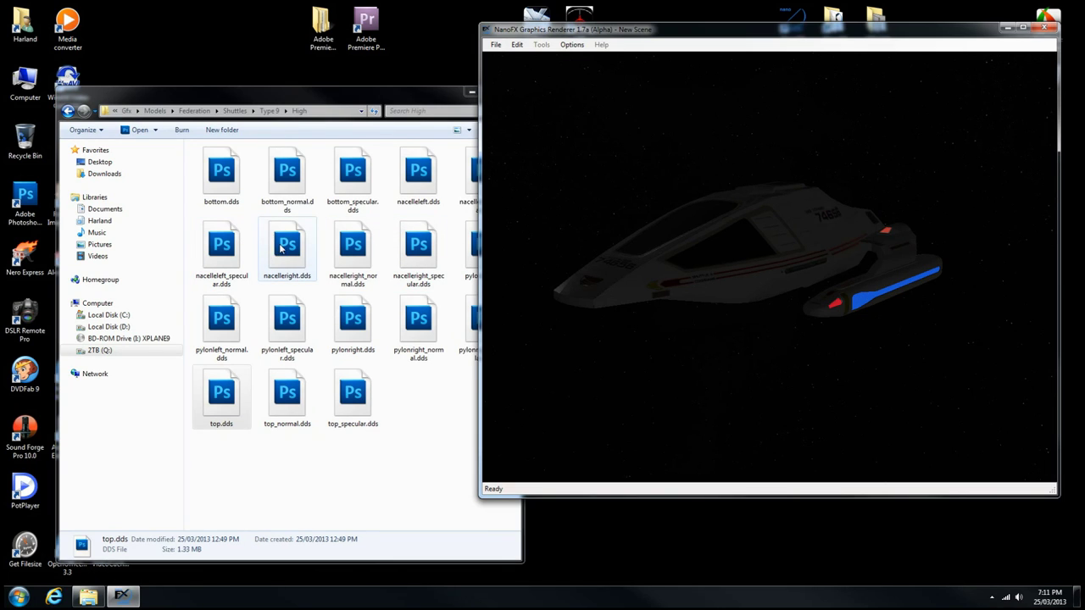
Open nacelleright.dds in Photoshop and zoom around its blue stripe and markings
click(287, 246)
double_click(286, 245)
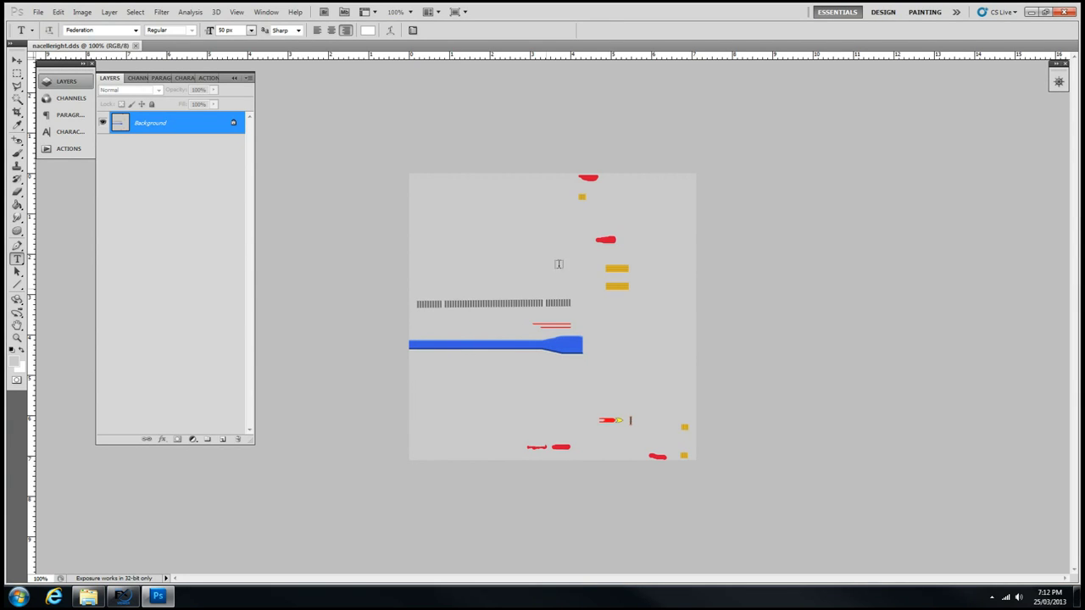
scroll(558, 265, up, 4)
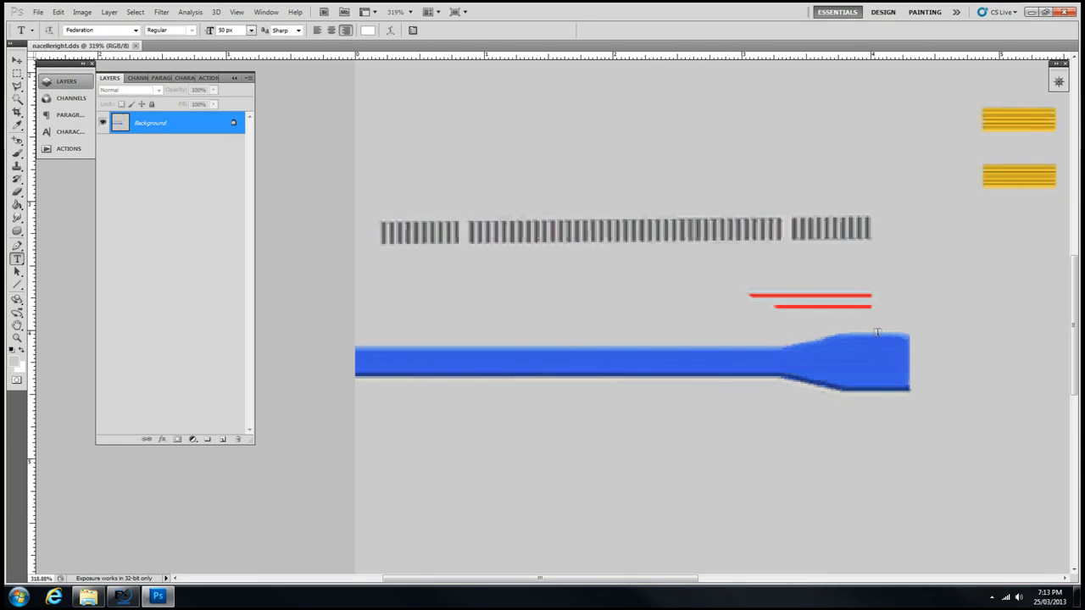
scroll(330, 329, down, 3)
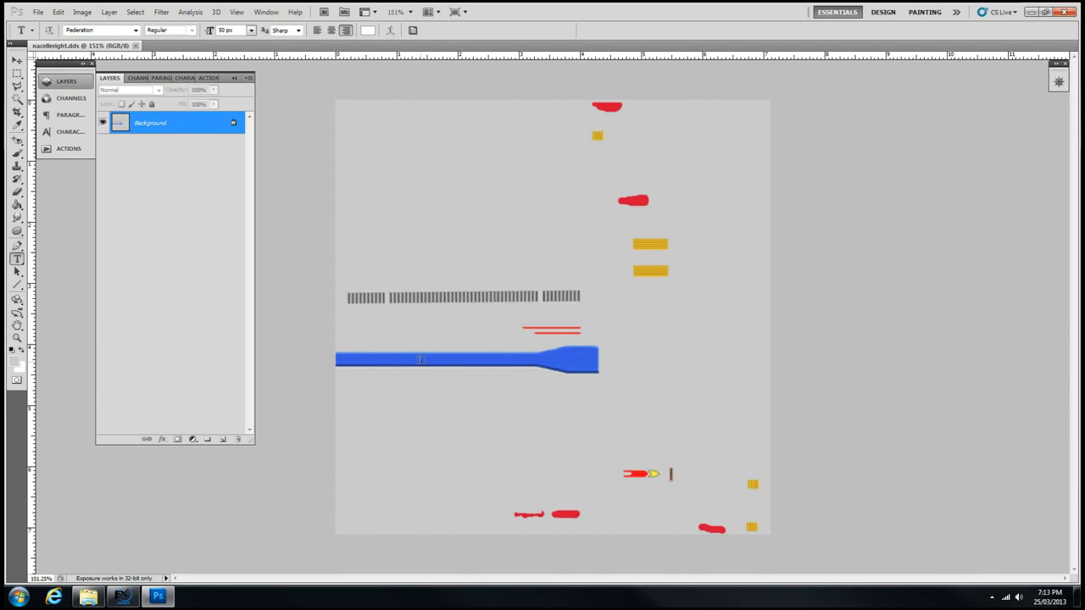
scroll(348, 362, up, 1)
scroll(348, 362, down, 1)
Compare the texture with the shuttle's nacelle side-on in NanoFX, then return to Photoshop
click(123, 596)
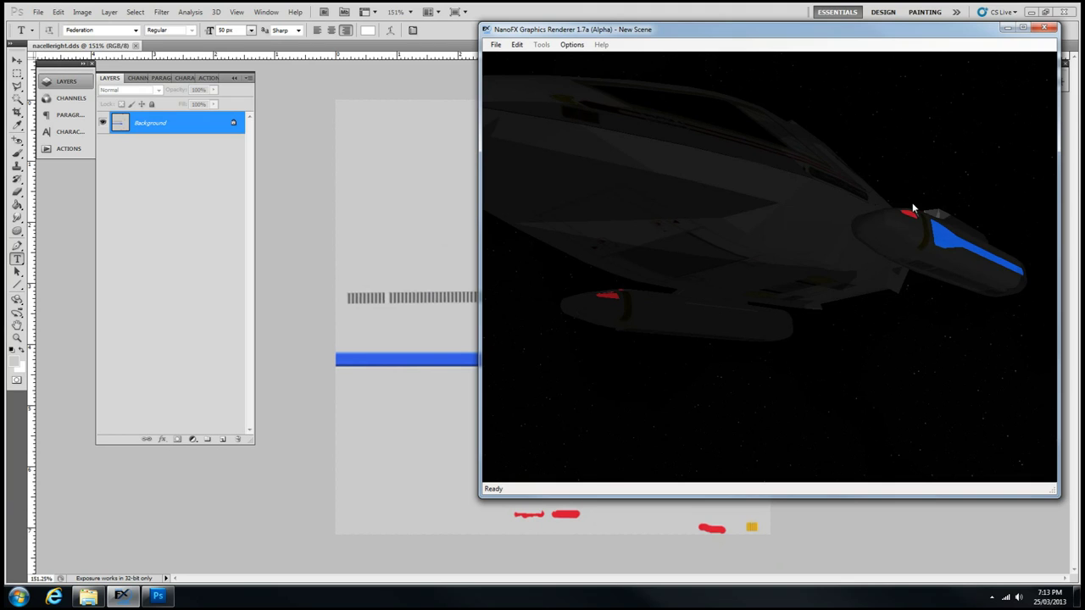
drag(909, 217, 809, 243)
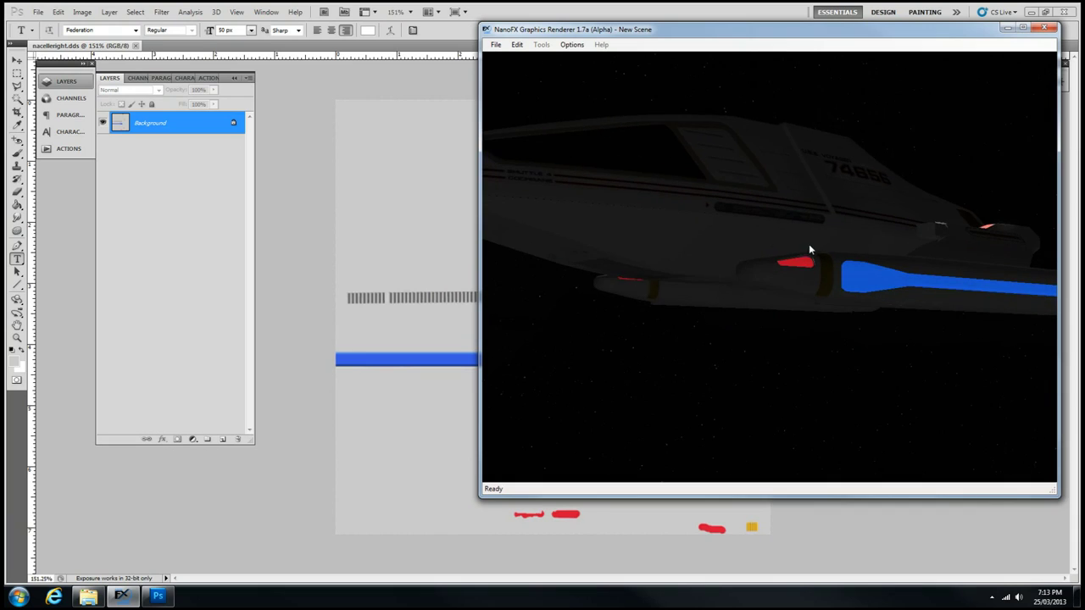
click(337, 7)
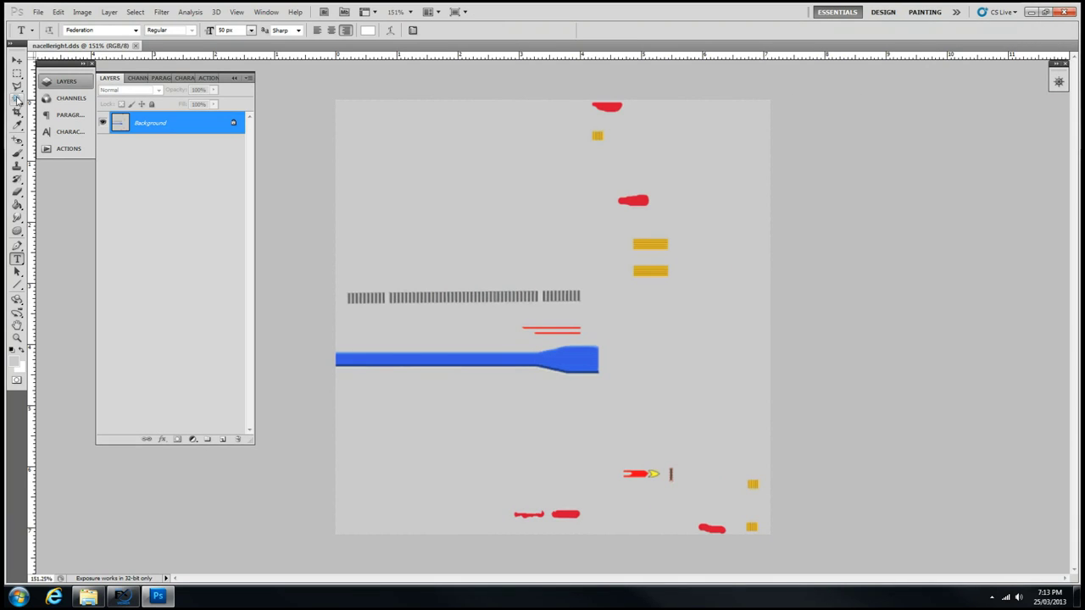
Select the blue nacelle stripe with the Magic Wand at Tolerance 100
click(16, 99)
scroll(302, 370, up, 5)
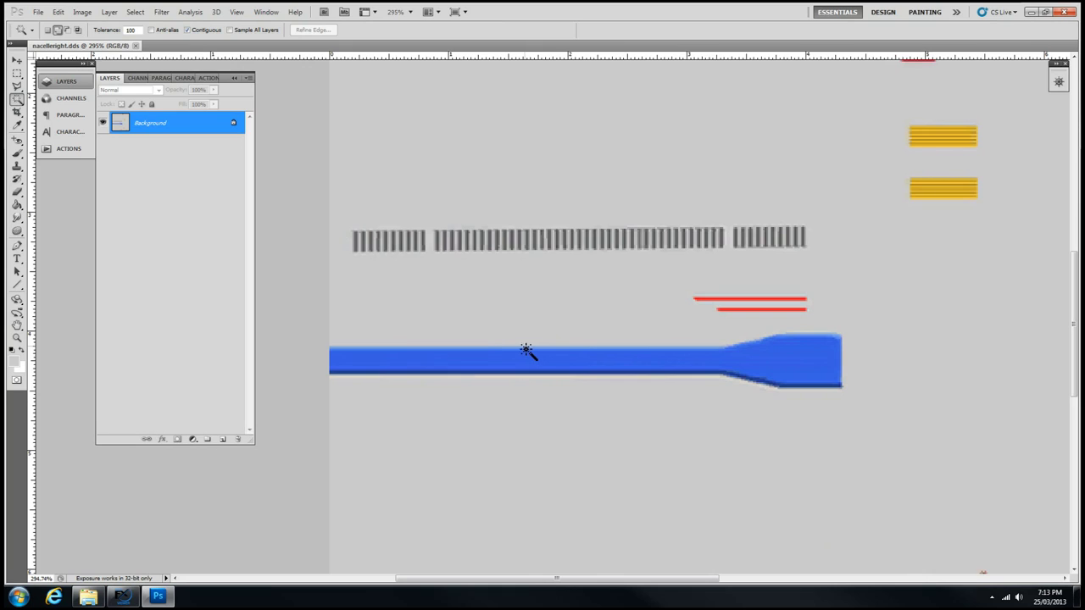
scroll(618, 360, up, 1)
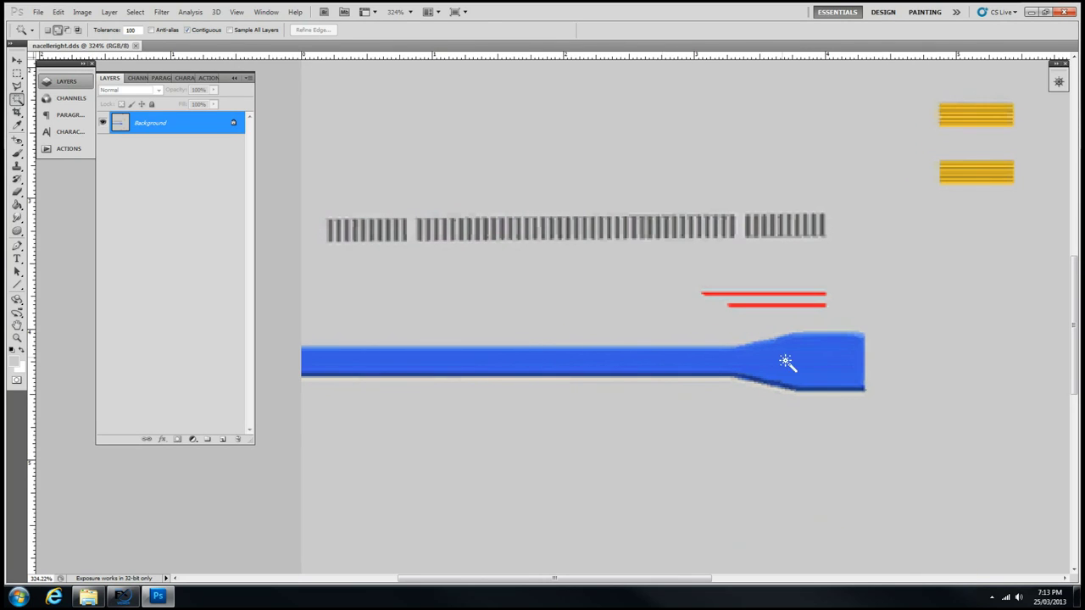
click(561, 355)
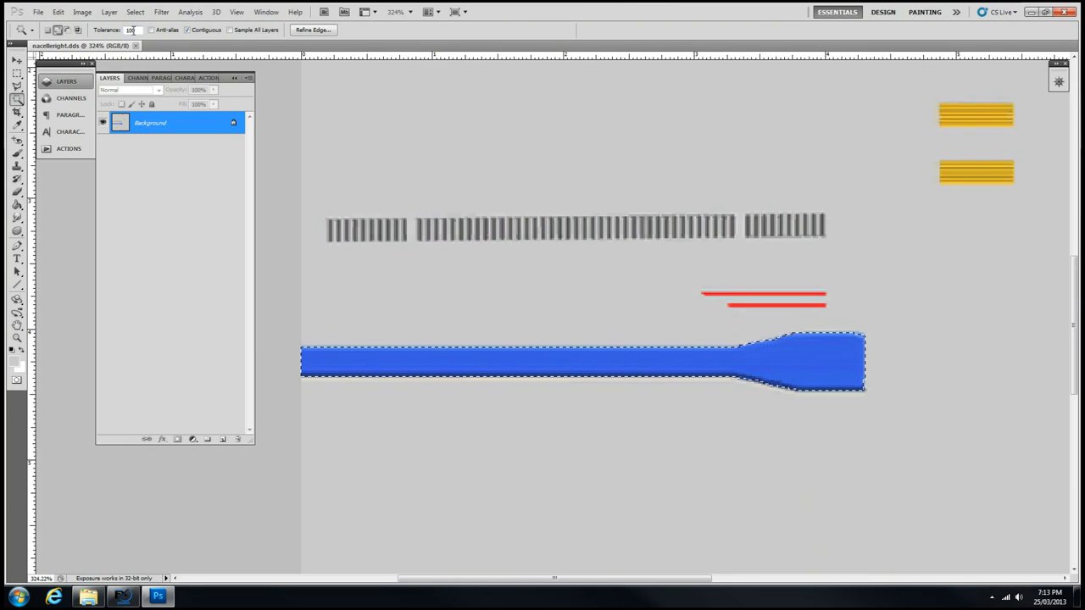
scroll(839, 354, up, 7)
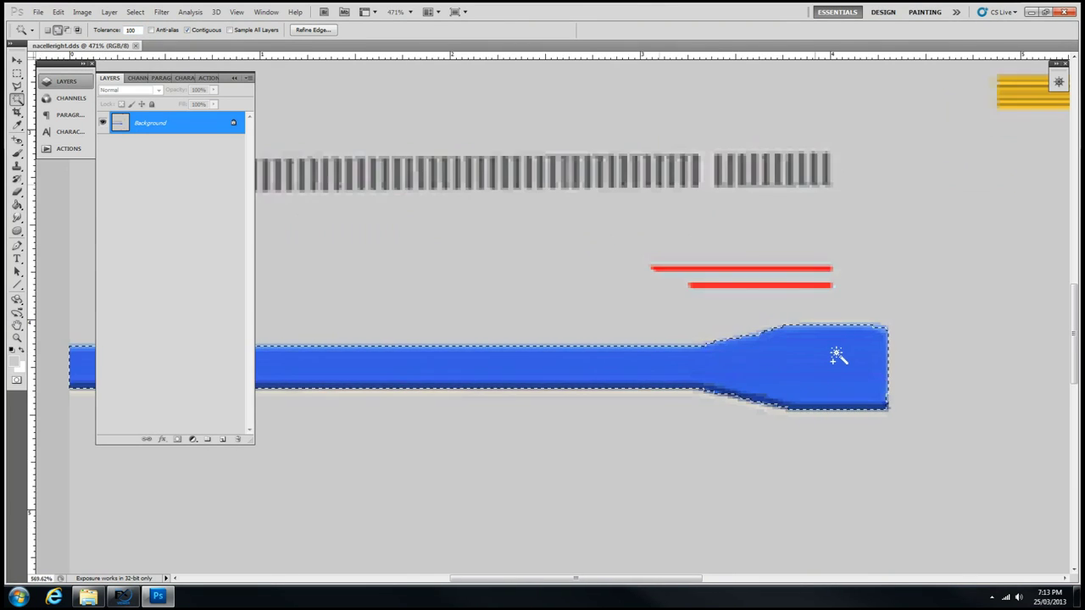
scroll(847, 352, up, 3)
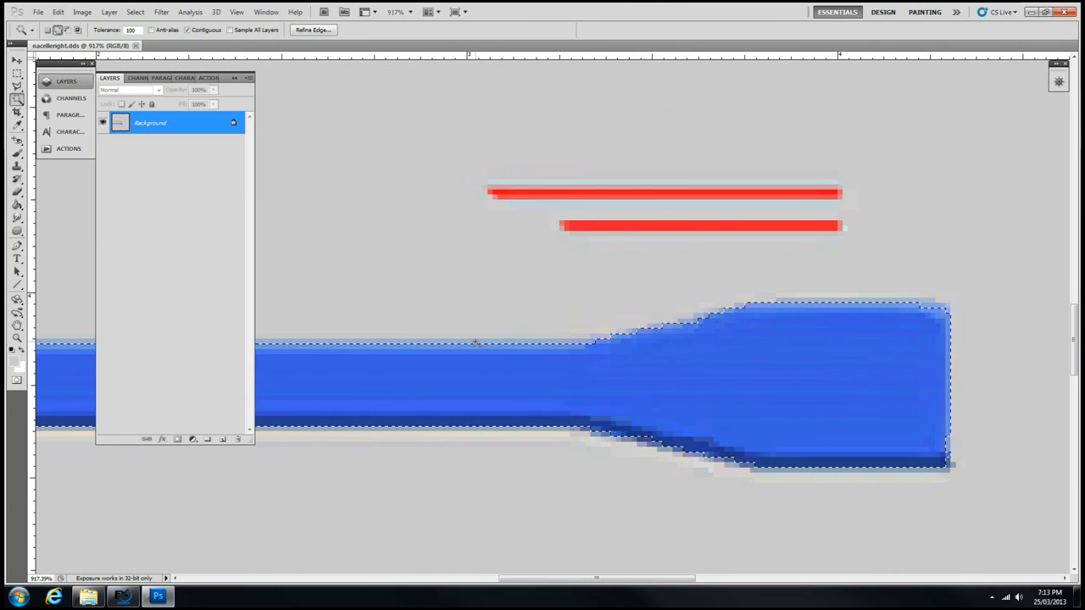
click(479, 348)
click(593, 347)
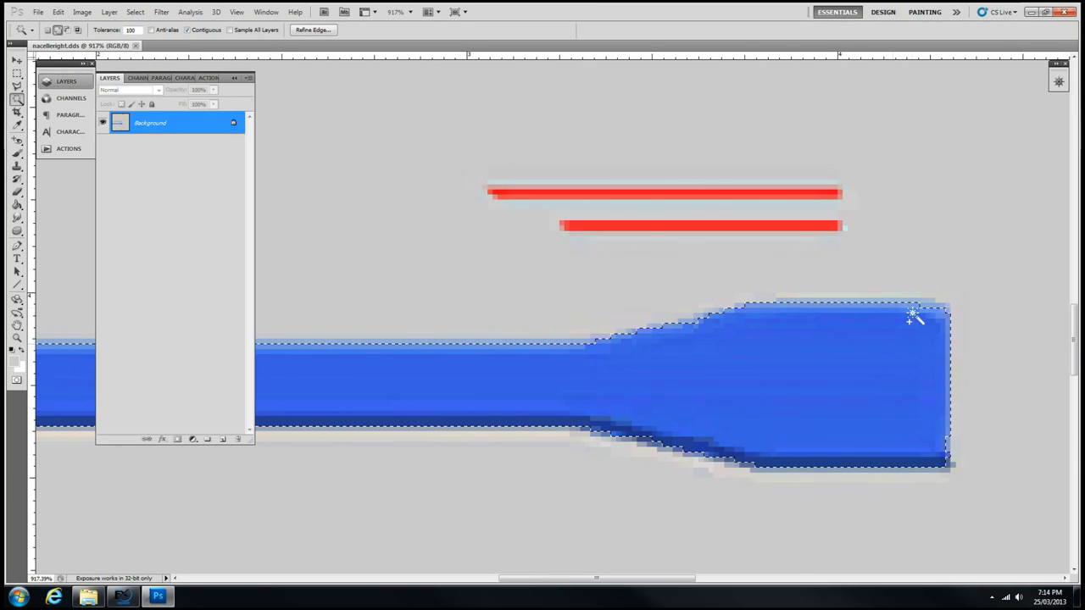
Add the upper red blob and two bottom red blobs to the selection, zooming to check edges
scroll(831, 332, down, 5)
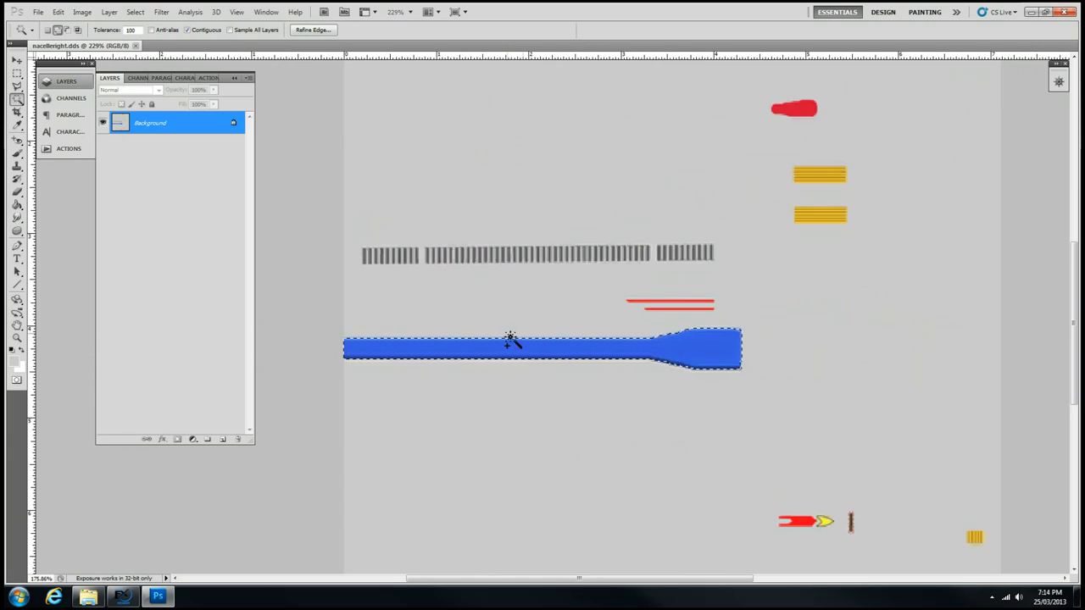
scroll(310, 375, up, 2)
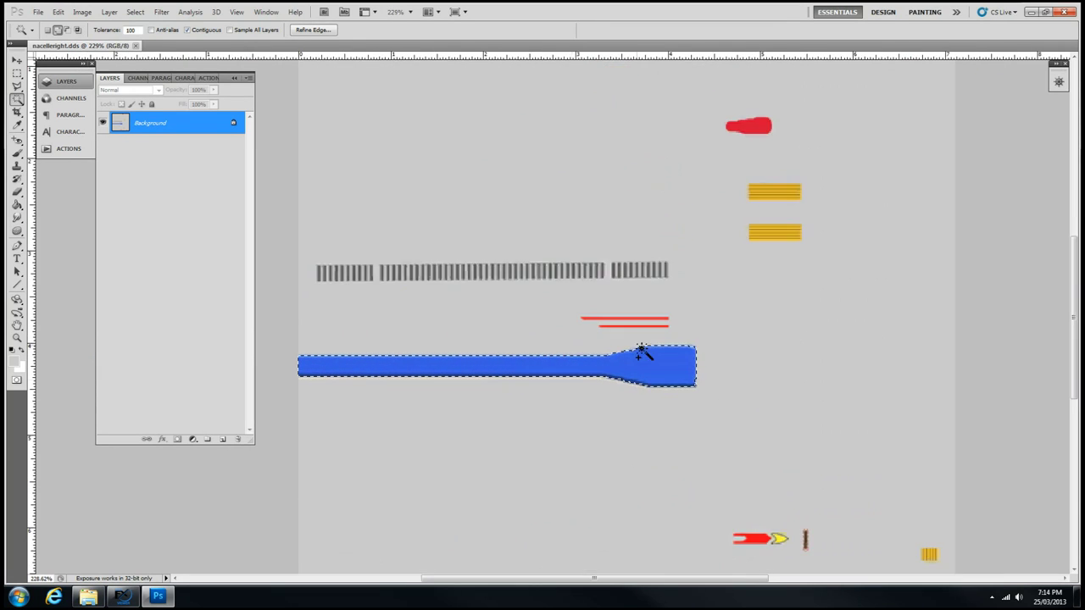
scroll(641, 353, down, 2)
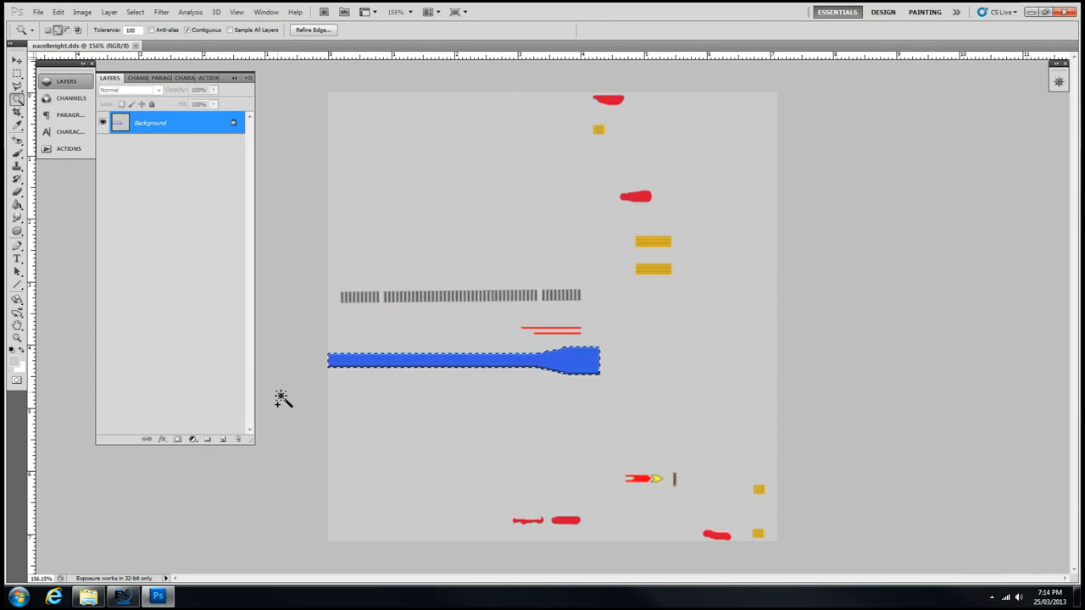
scroll(294, 392, up, 2)
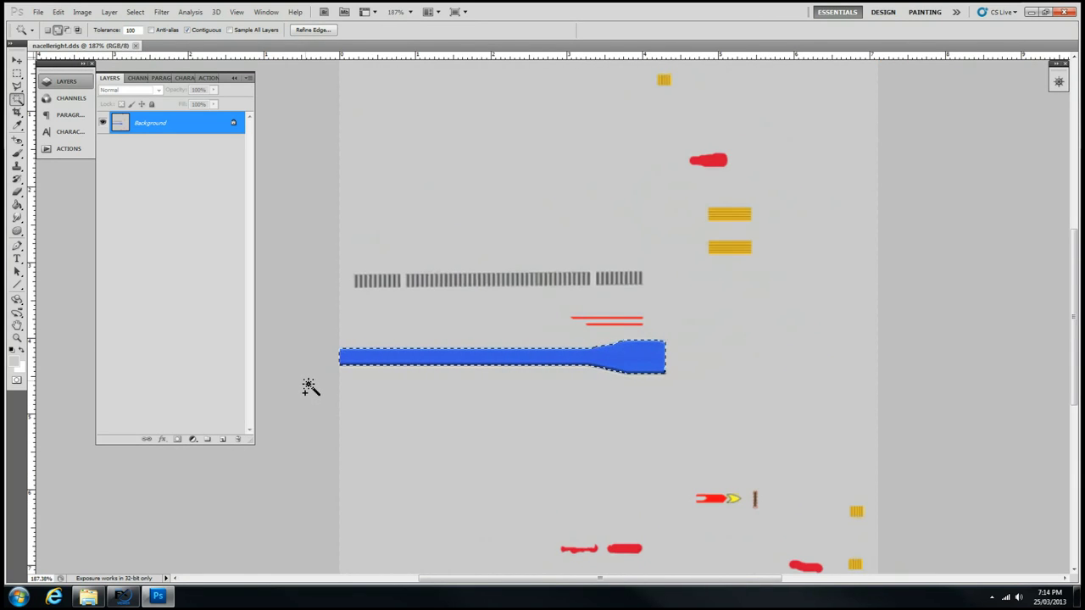
scroll(310, 386, down, 2)
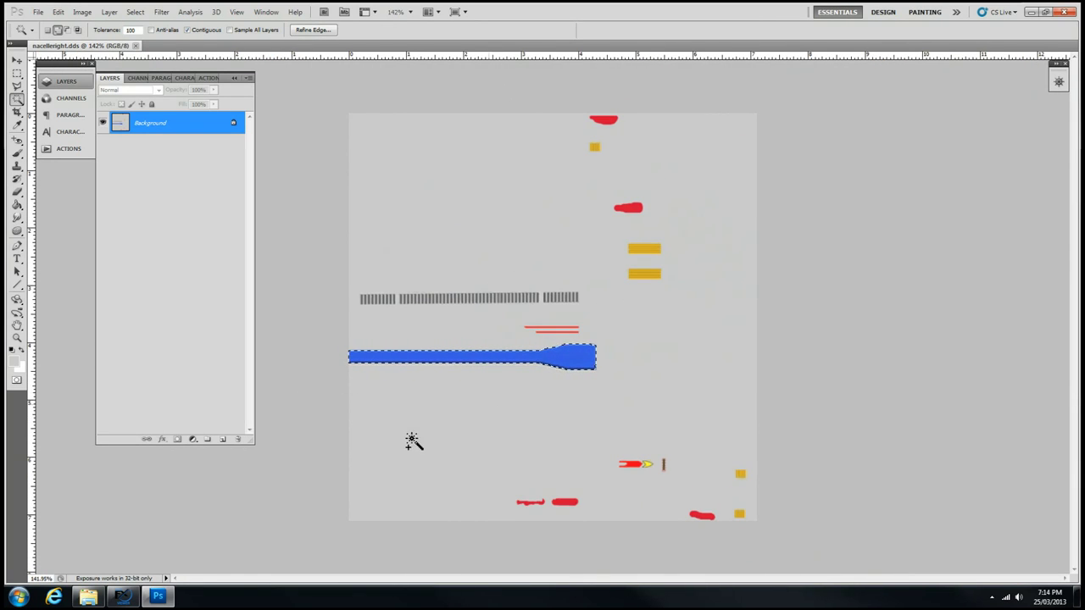
scroll(347, 368, up, 4)
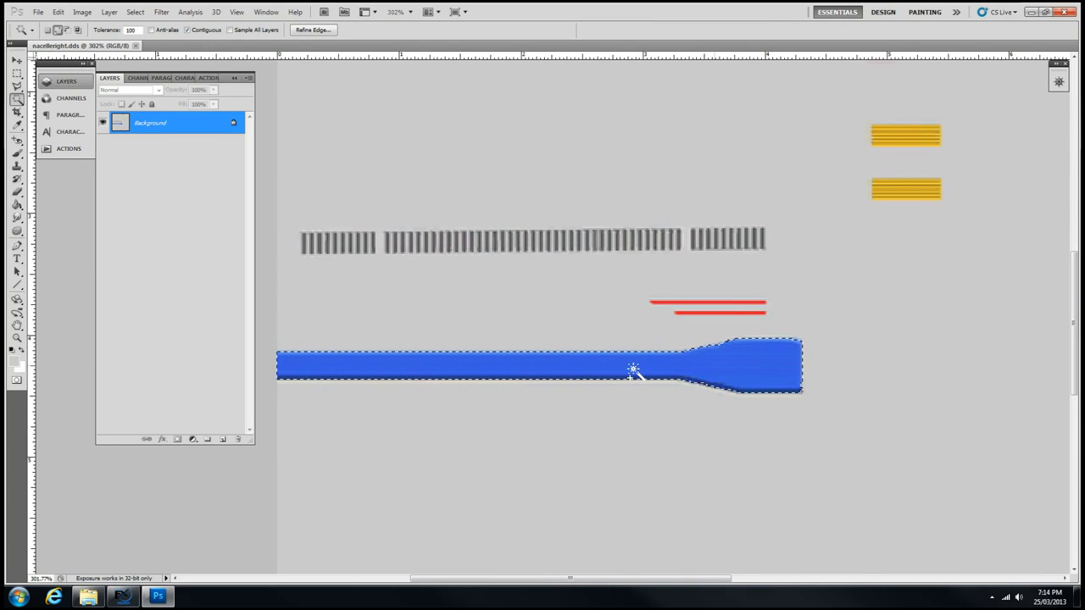
scroll(666, 368, down, 3)
scroll(672, 366, down, 1)
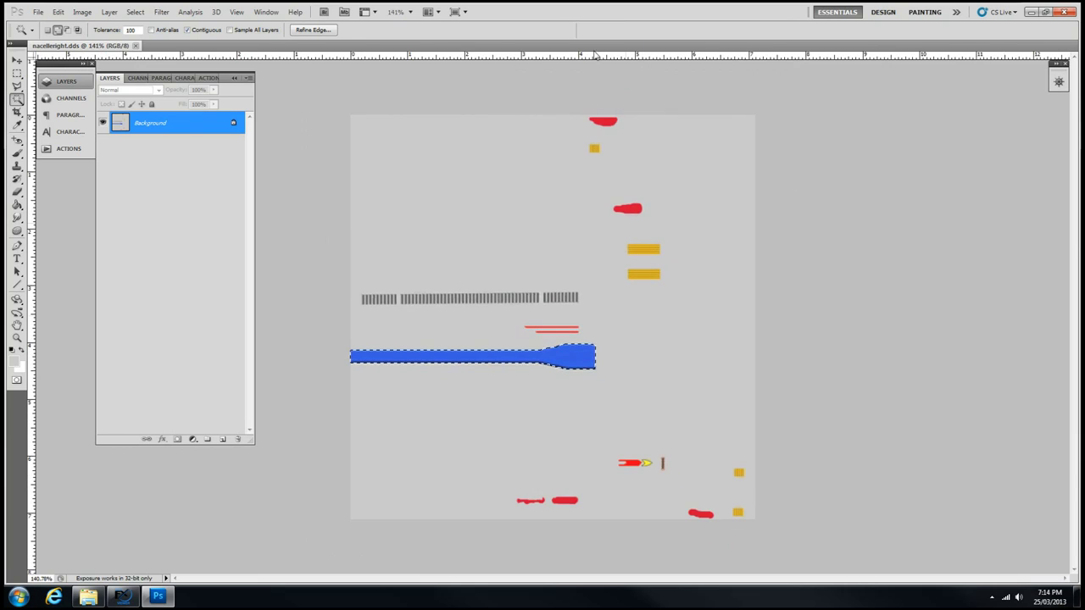
click(633, 210)
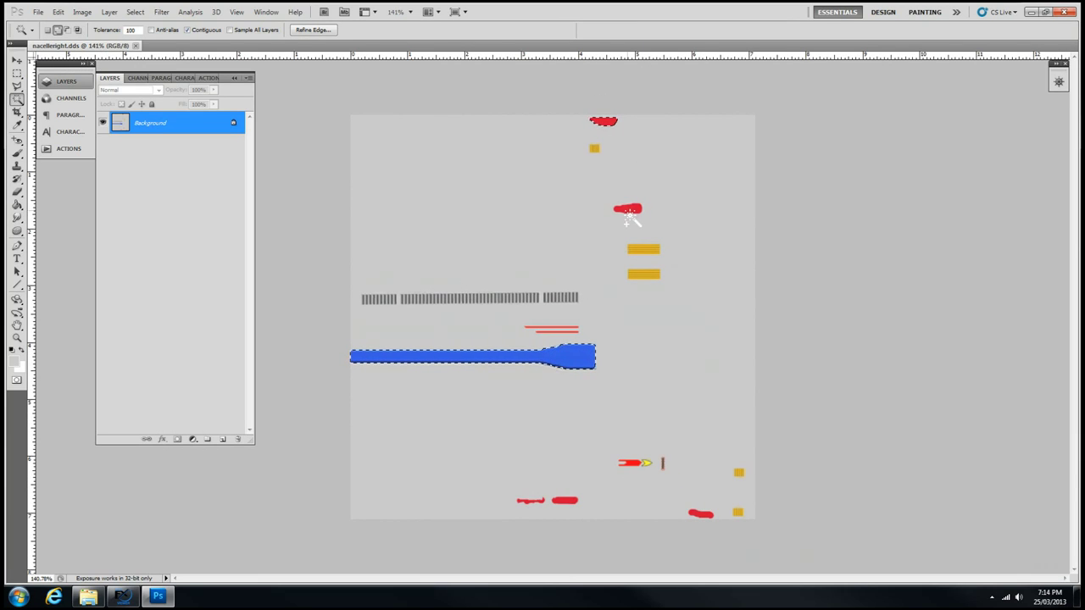
click(563, 502)
click(702, 514)
scroll(492, 511, up, 1)
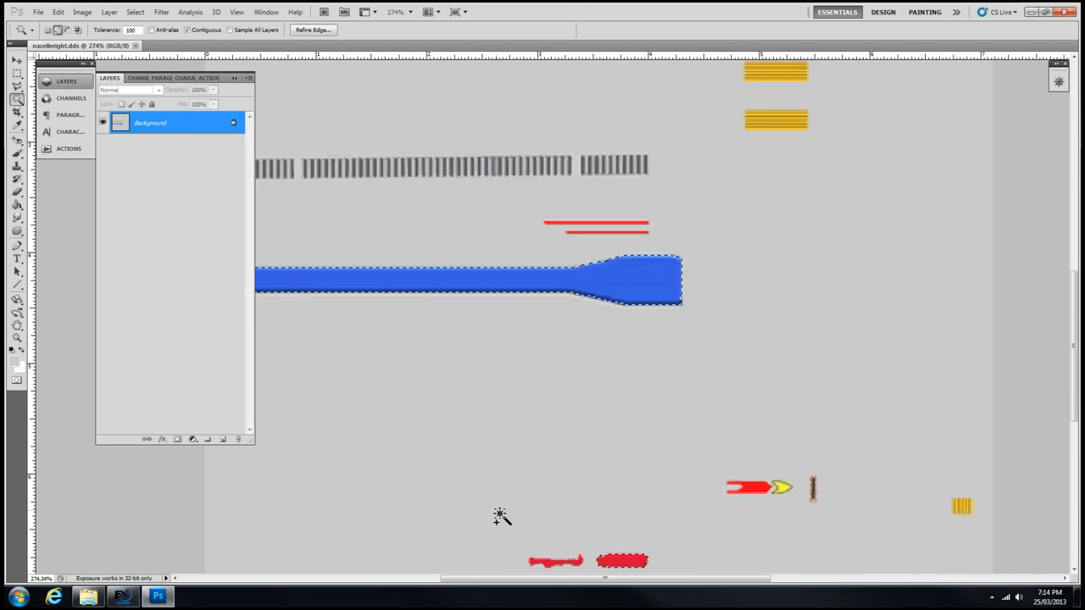
scroll(514, 551, down, 2)
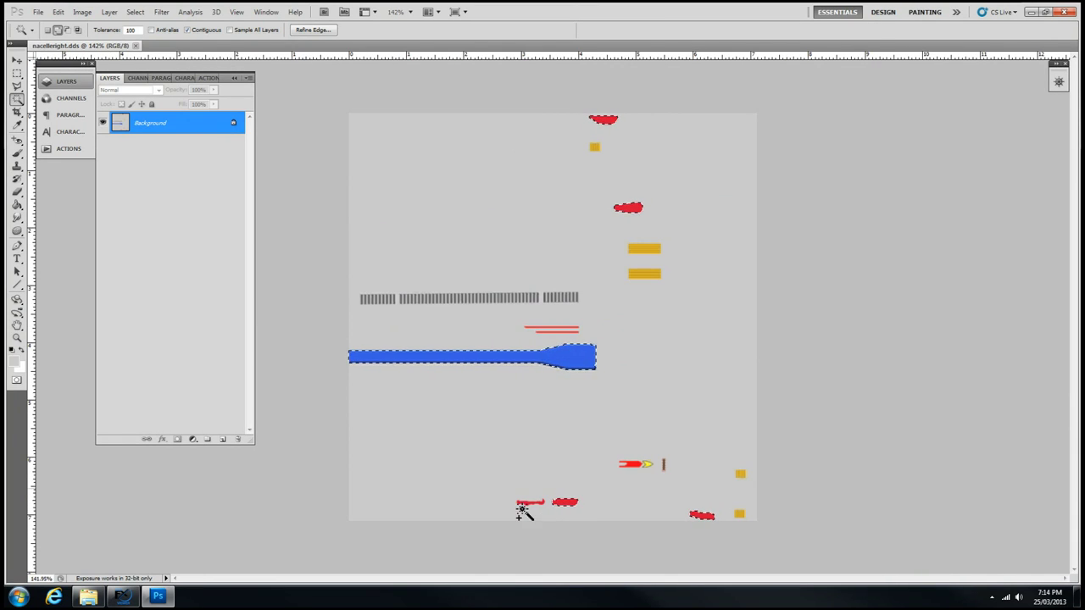
scroll(515, 534, up, 2)
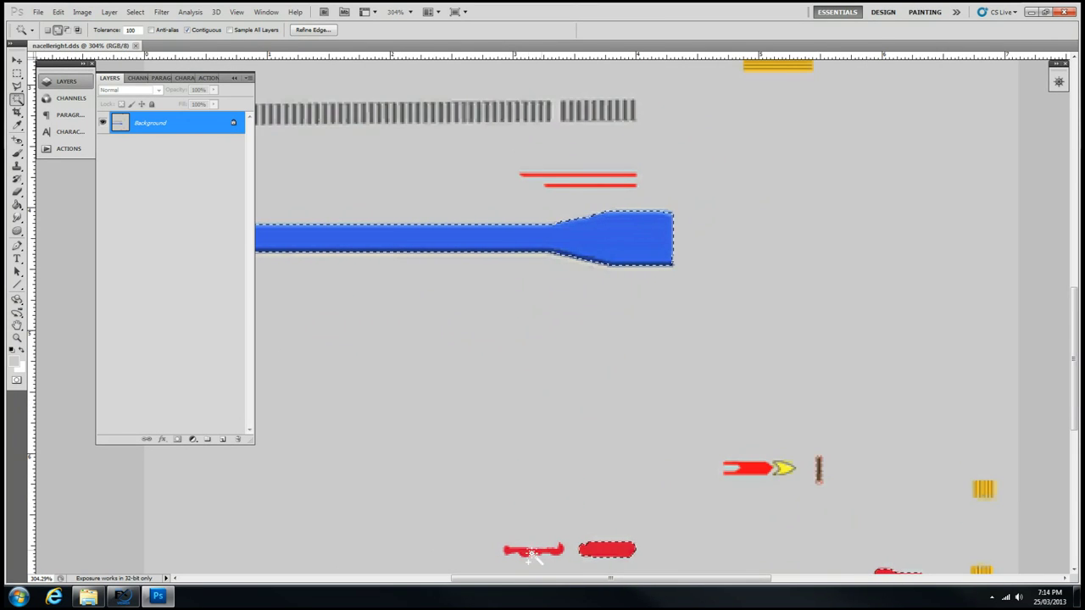
scroll(543, 484, down, 4)
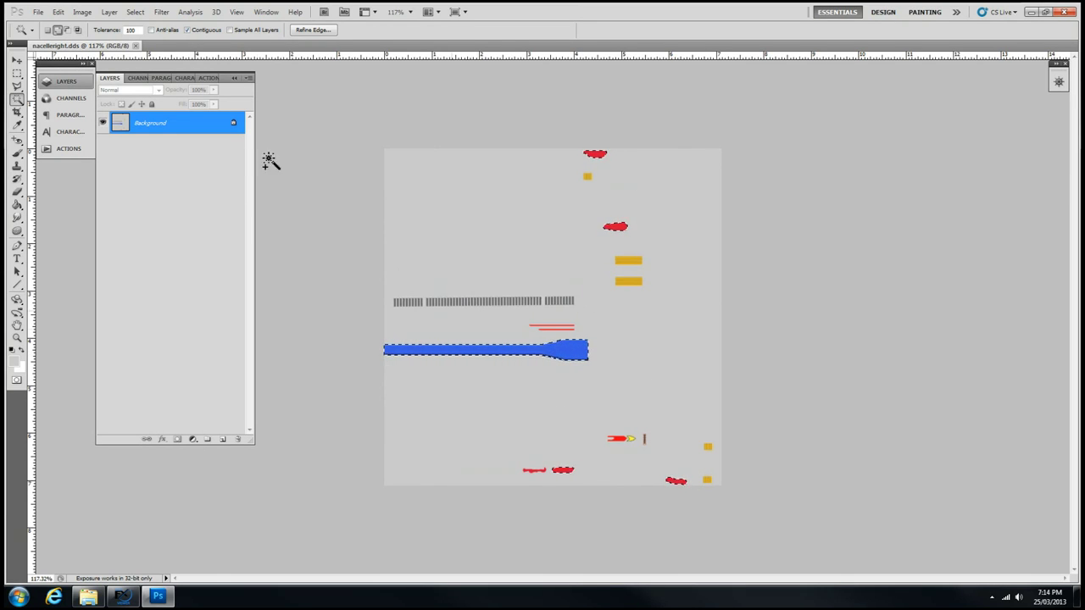
Invert the selection and paint the background black with a 432 px brush
click(136, 11)
click(148, 56)
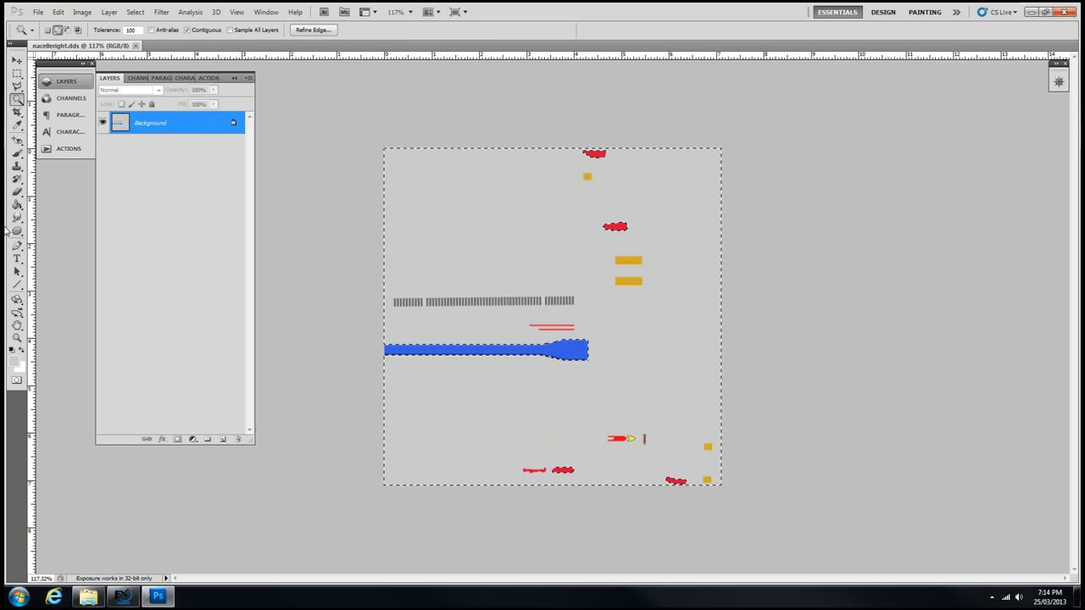
click(17, 154)
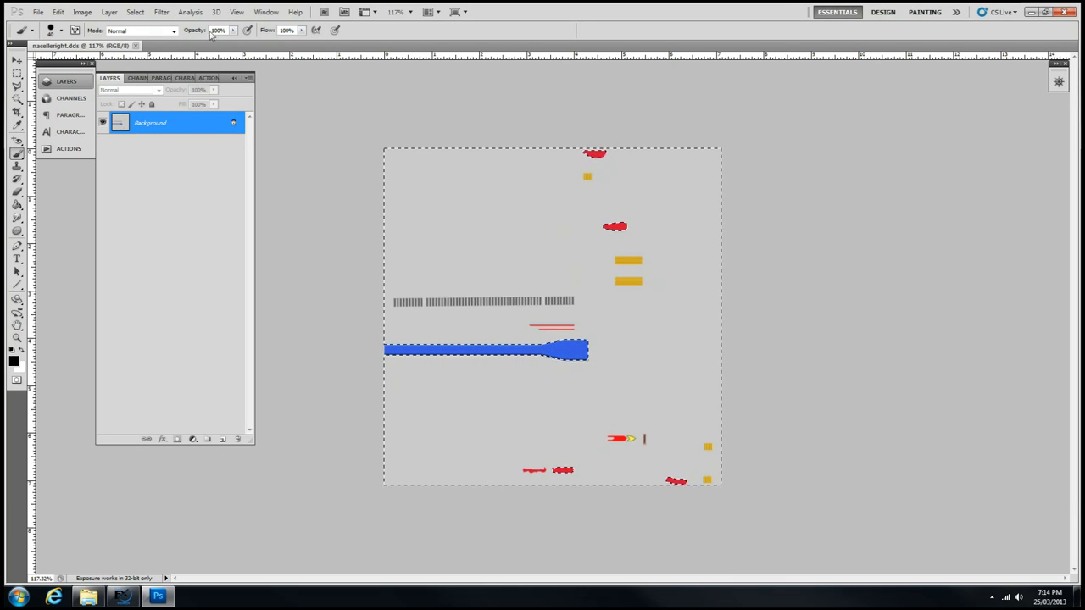
right_click(500, 198)
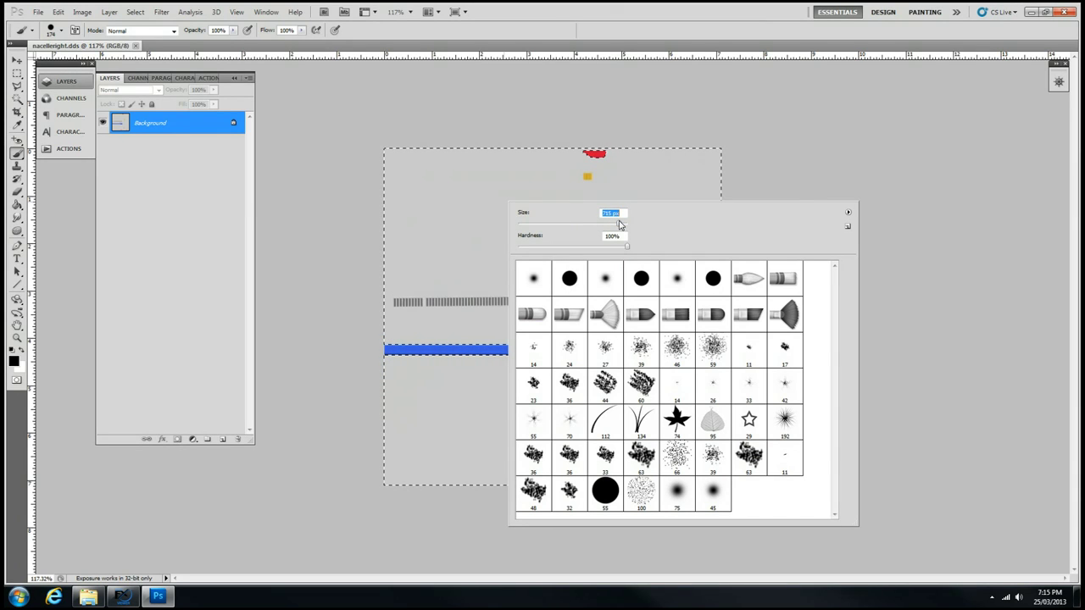
key(Return)
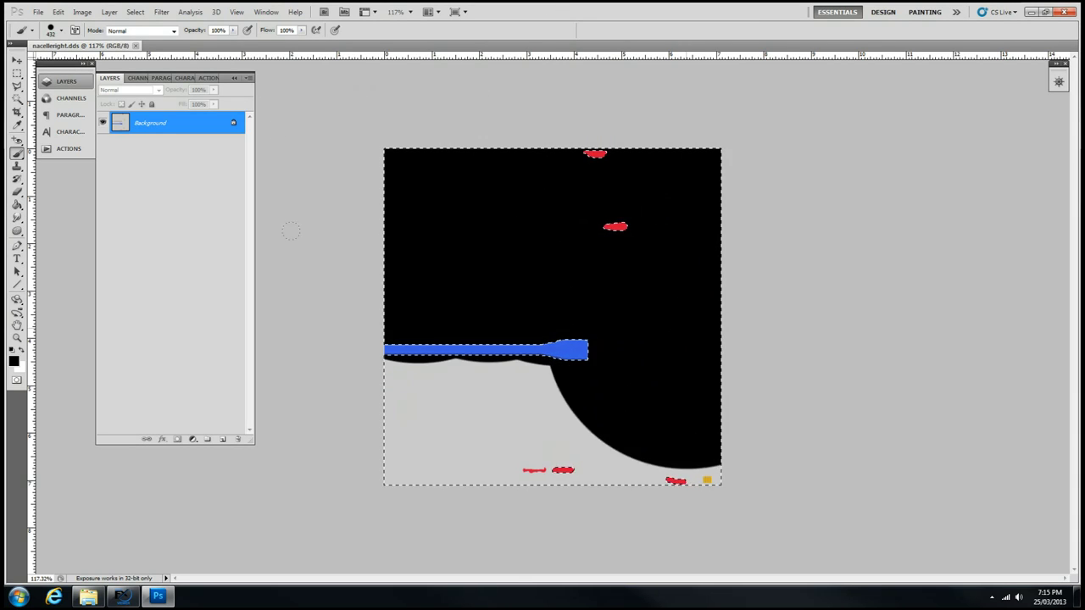
click(583, 292)
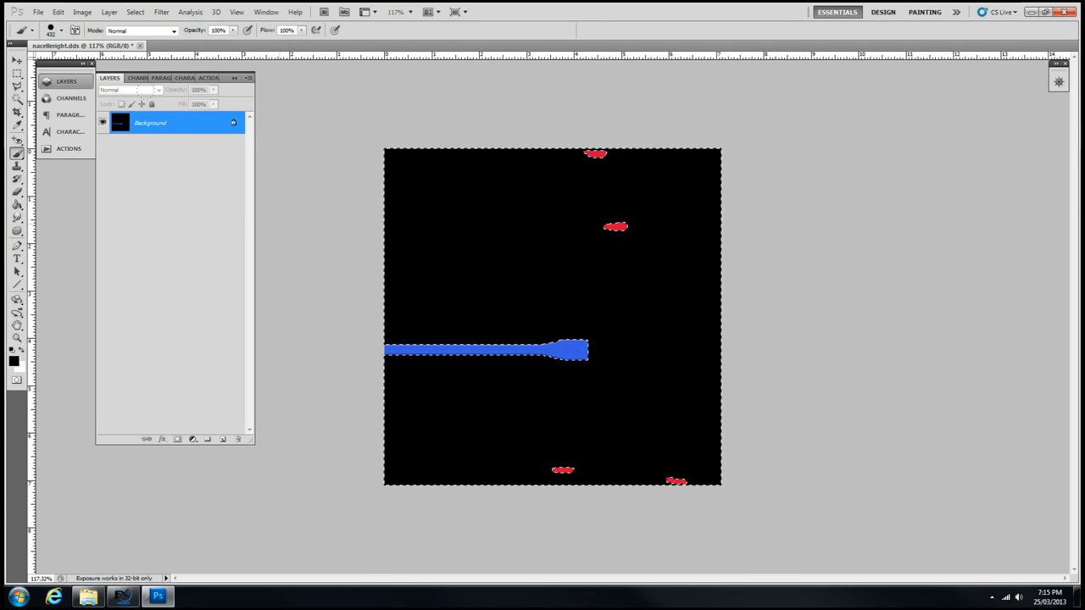
Deselect, compare the Alpha 1 mask with the RGB composite, then select the whole canvas
key(m)
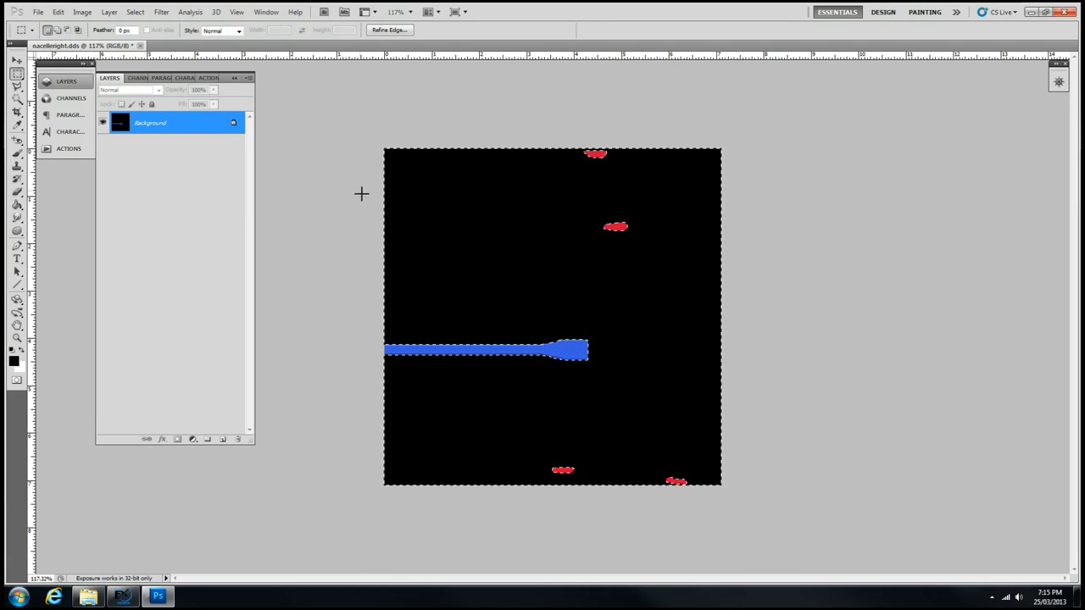
key(ctrl+d)
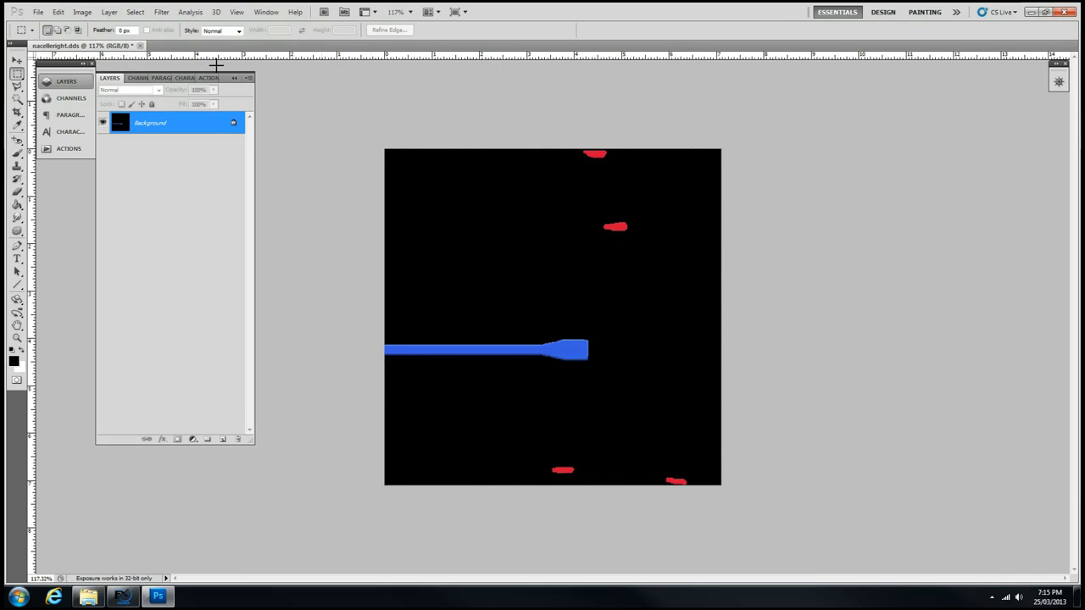
click(137, 78)
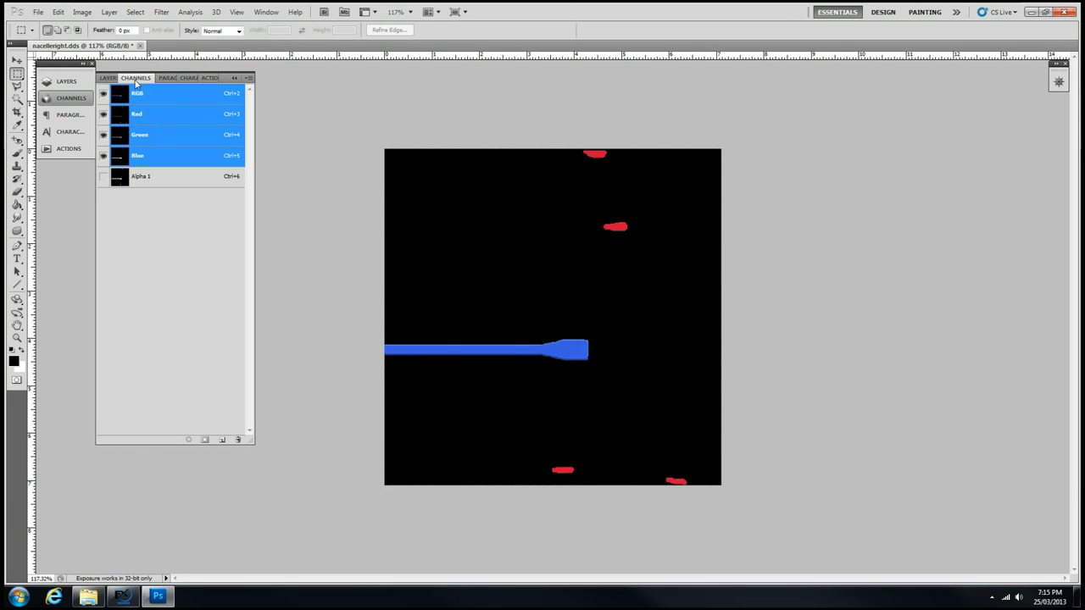
click(141, 175)
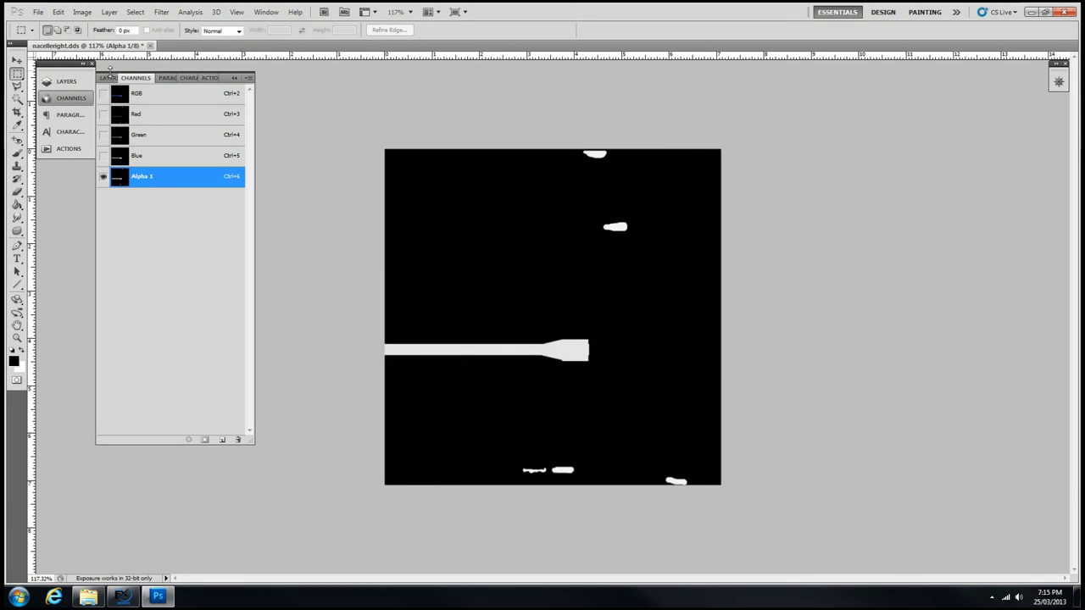
click(109, 78)
click(130, 82)
key(ctrl+2)
click(108, 78)
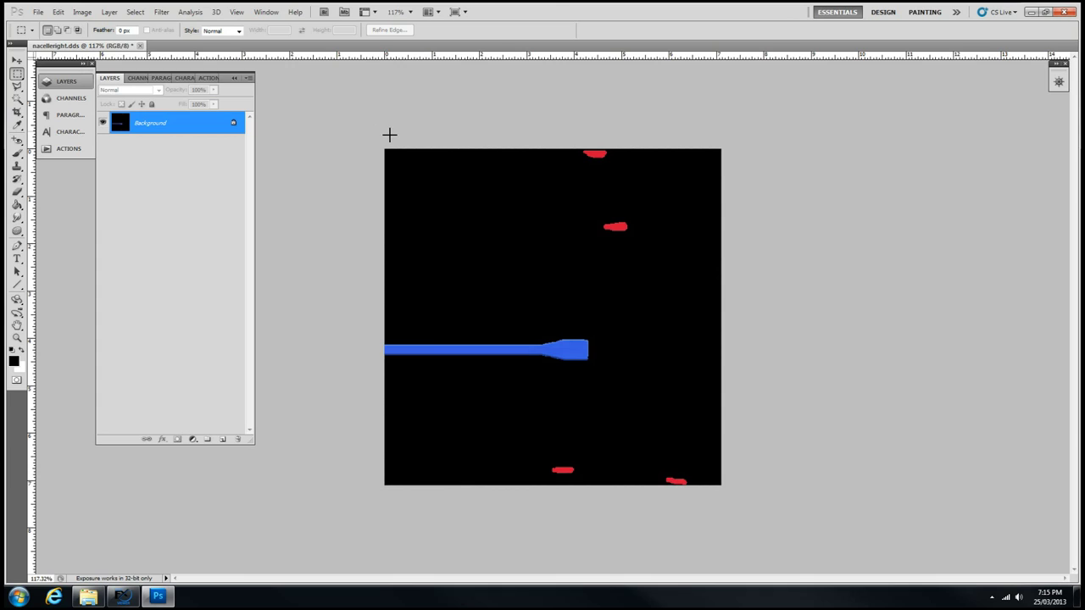
key(ctrl+a)
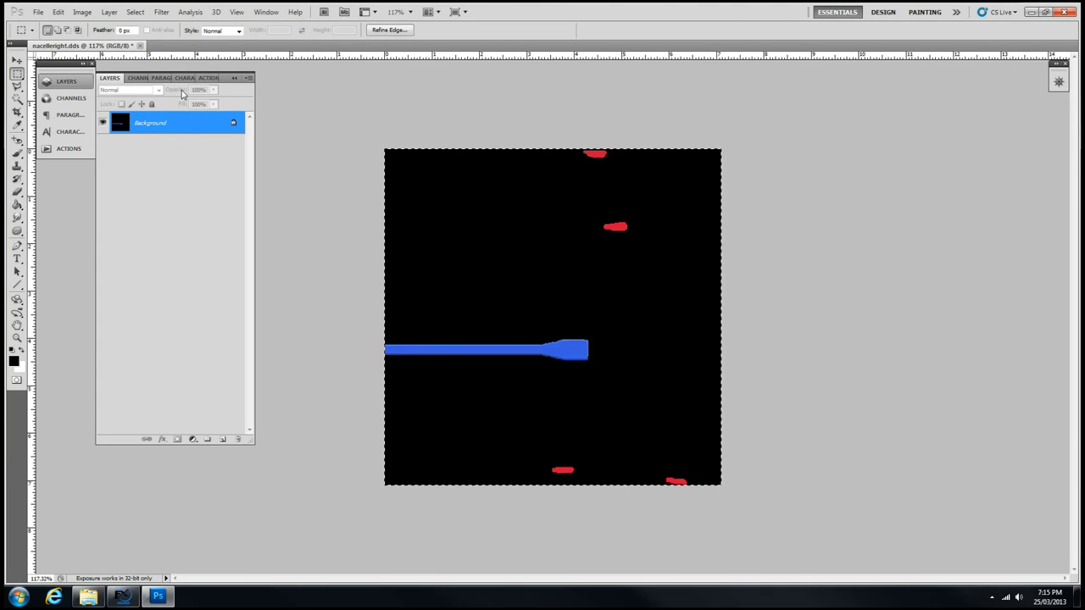
Make Alpha 1 the active channel, its shapes now mid-grey, and clear the selection
click(135, 80)
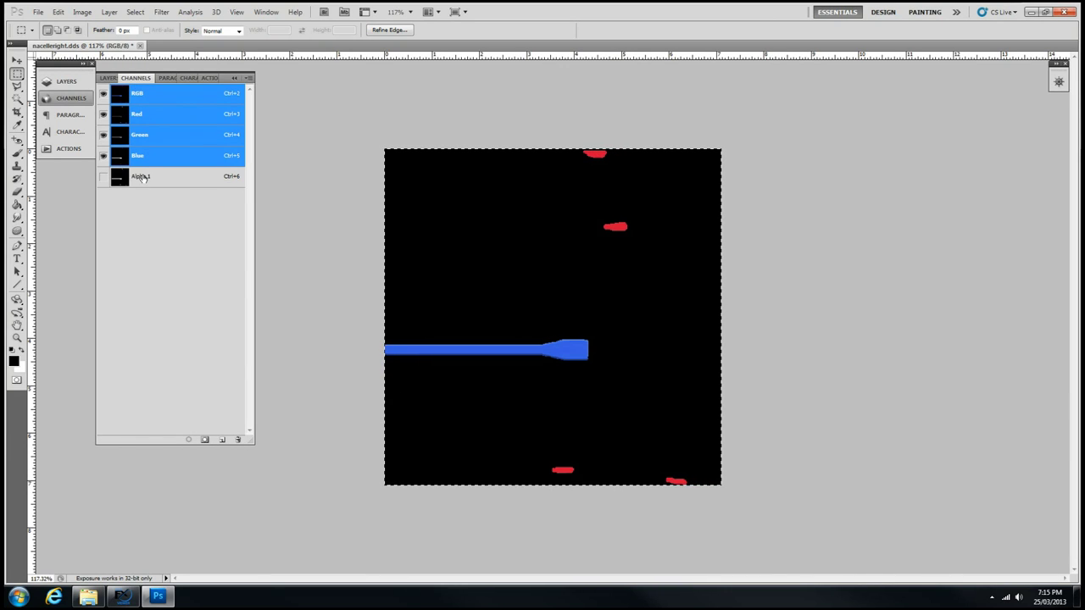
click(141, 178)
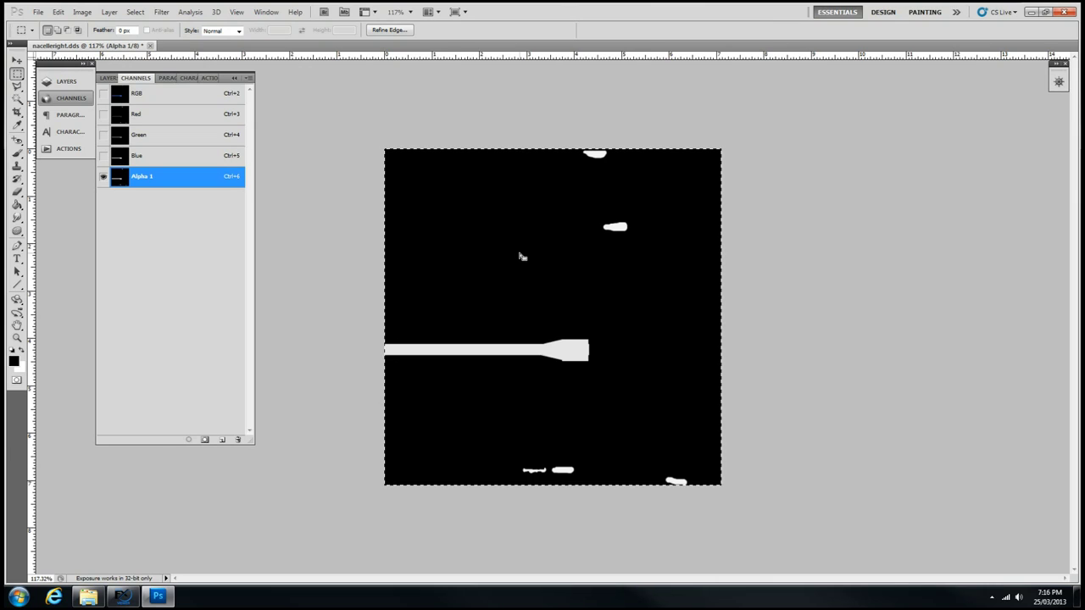
click(137, 94)
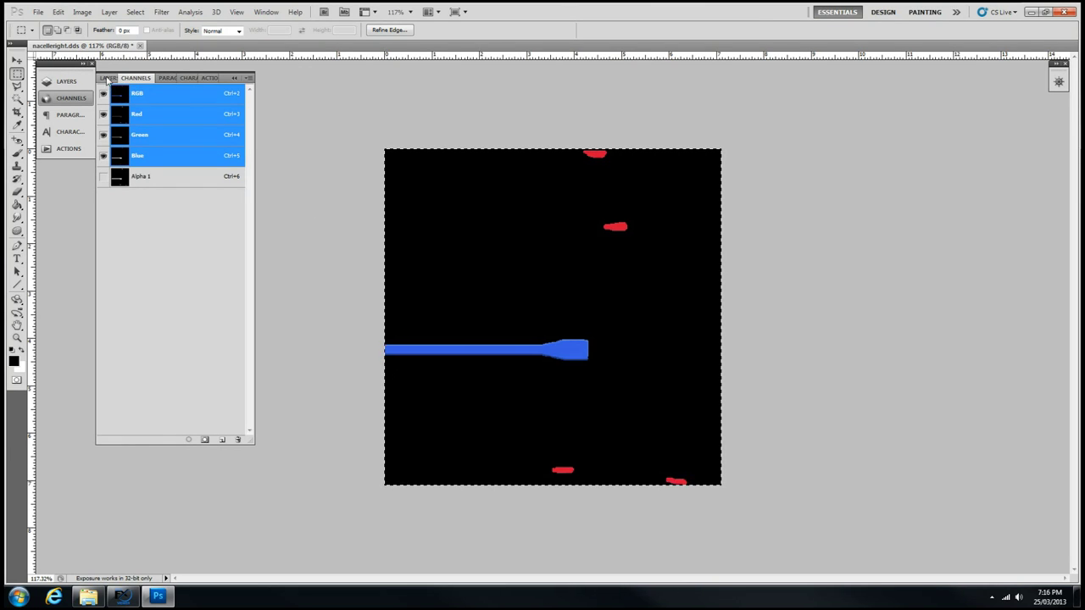
click(106, 78)
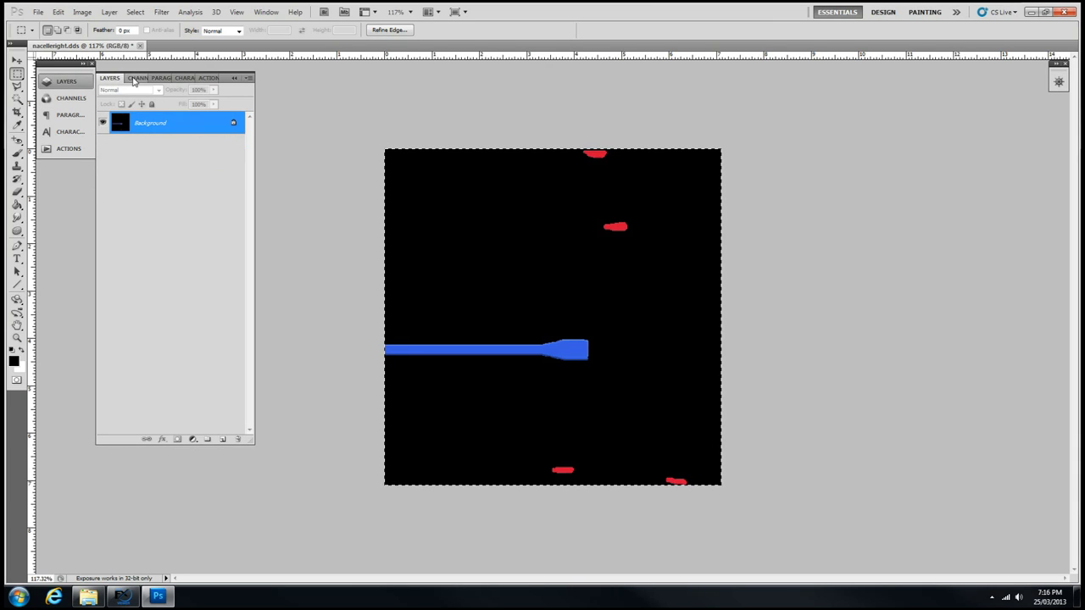
click(134, 78)
click(137, 177)
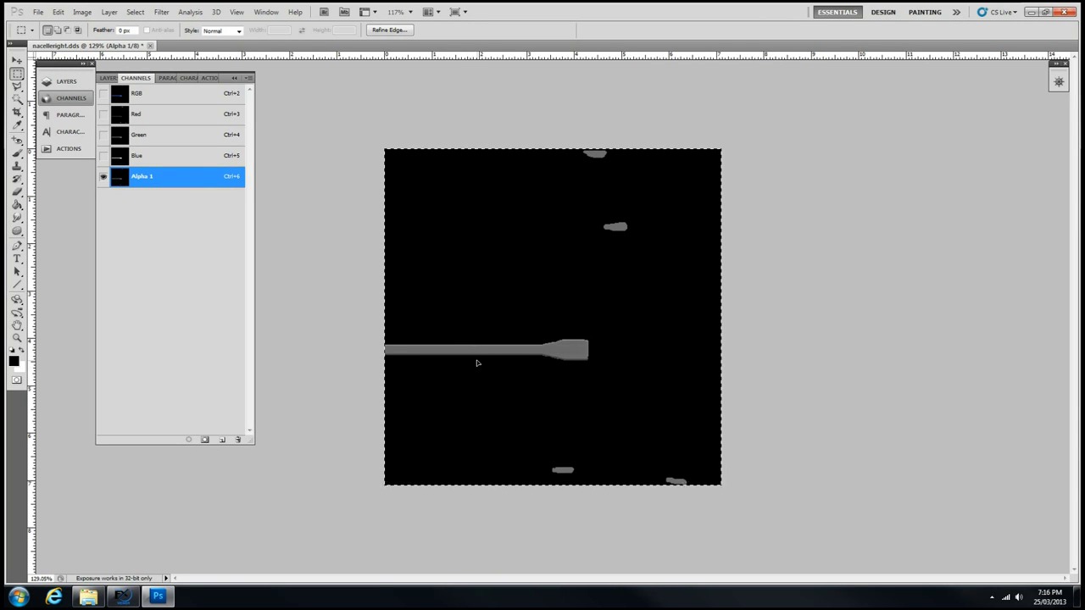
scroll(478, 362, down, 1)
key(ctrl+d)
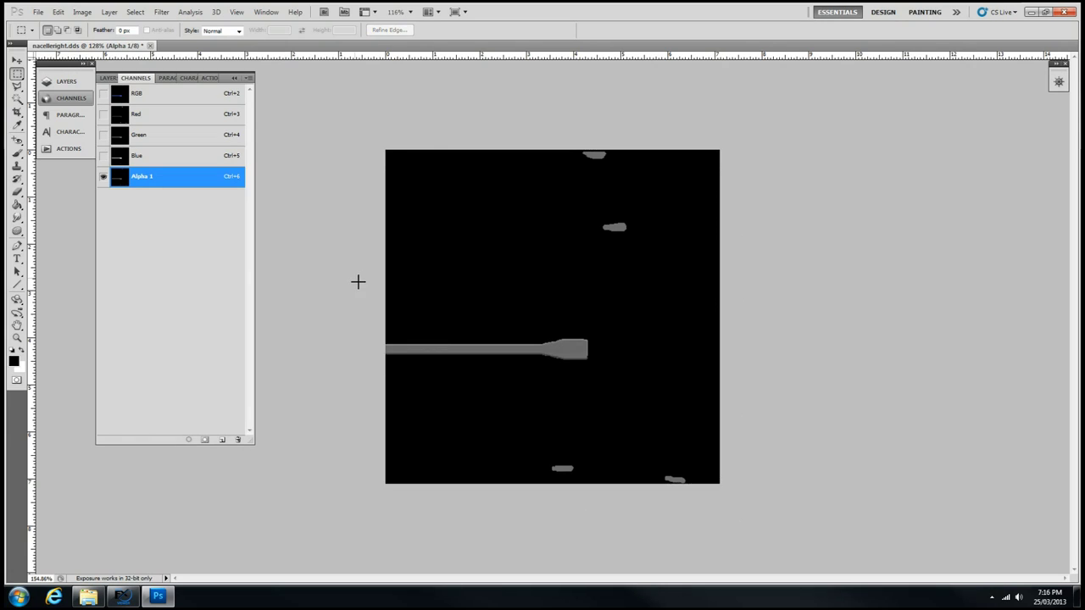
scroll(359, 280, up, 2)
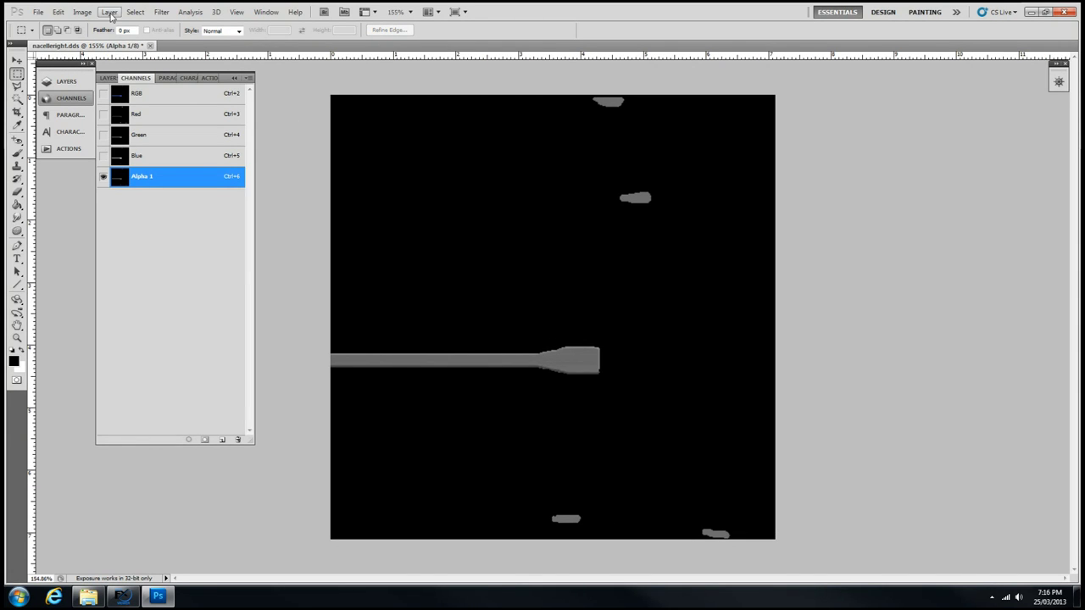
click(106, 10)
Brighten the Alpha 1 shapes with Levels, midtone set to 9.99
mouse_move(76, 15)
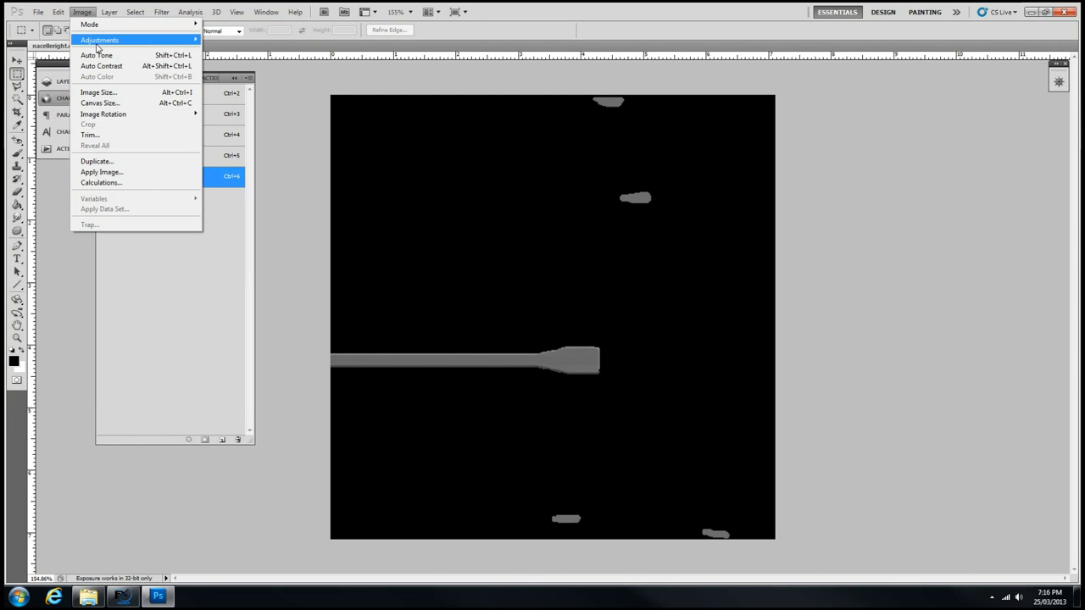
mouse_move(97, 41)
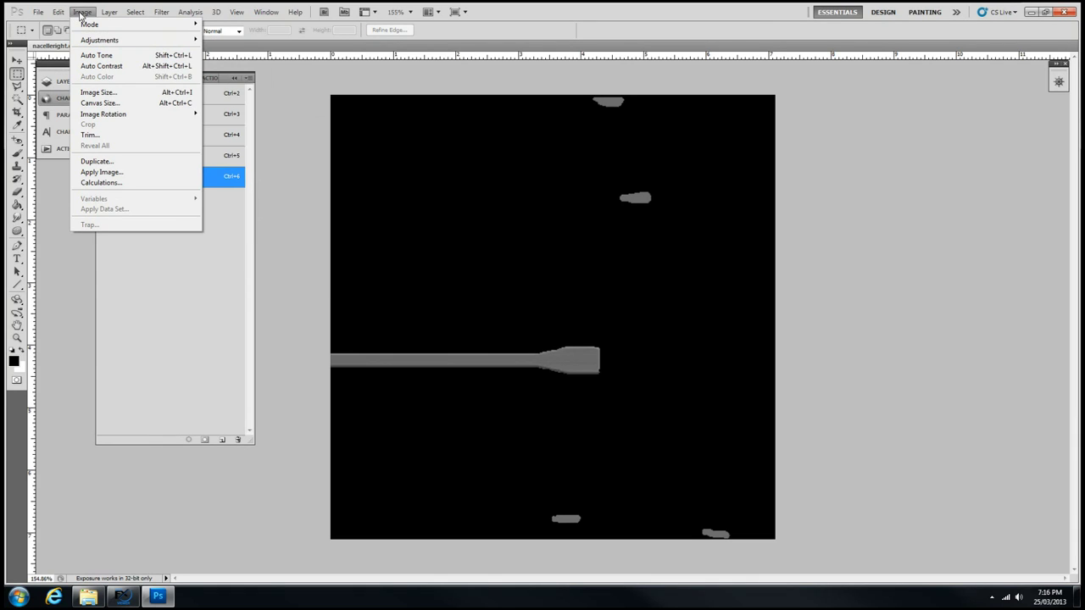
click(254, 51)
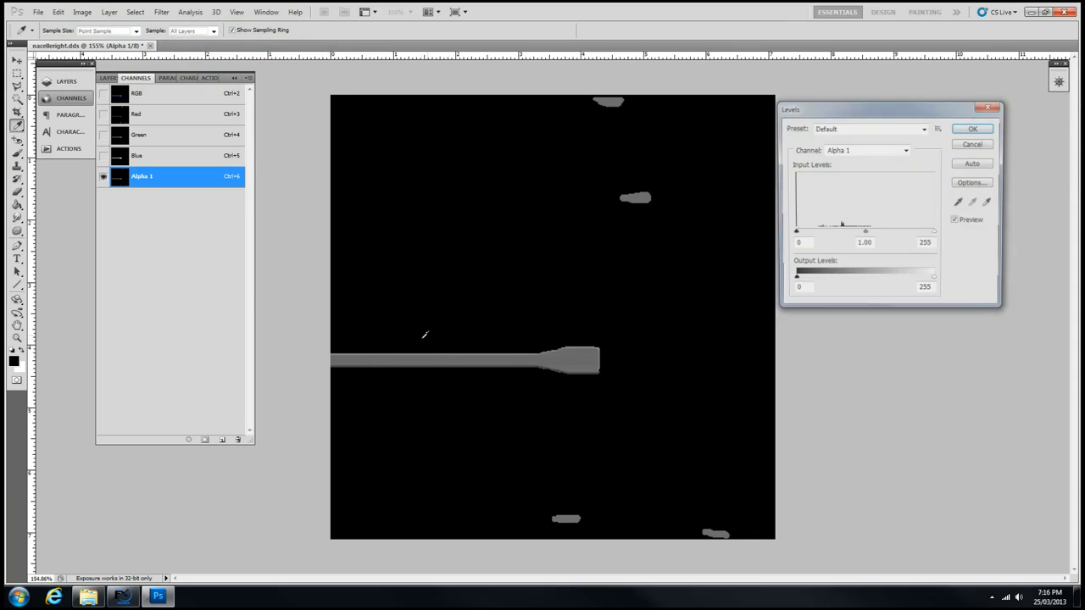
drag(865, 237, 776, 238)
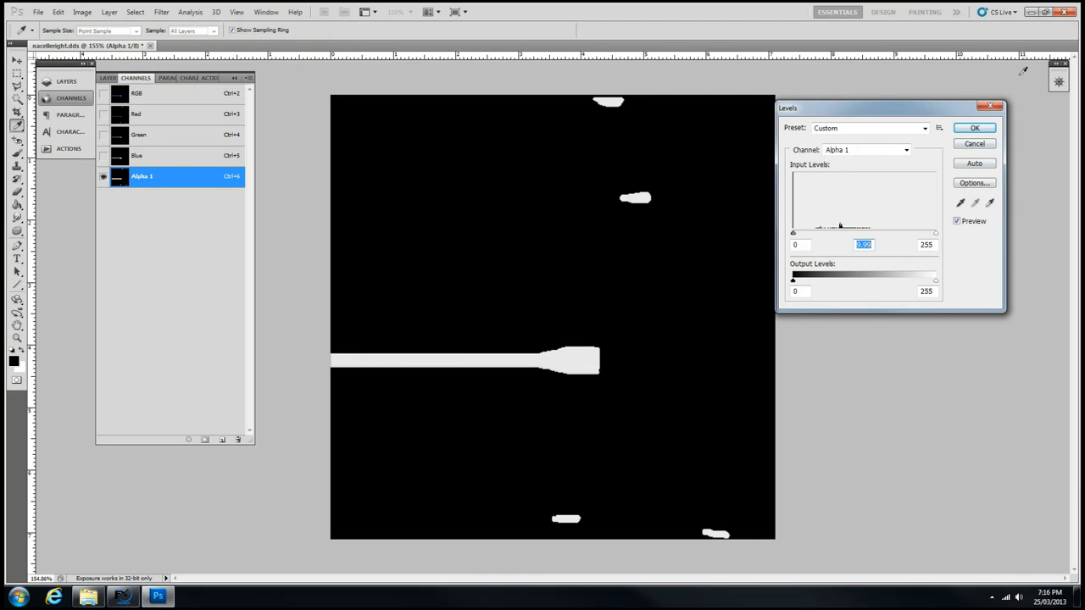
click(975, 127)
Check the brightened Alpha 1 mask, then return to the RGB composite and Layers panel
key(m)
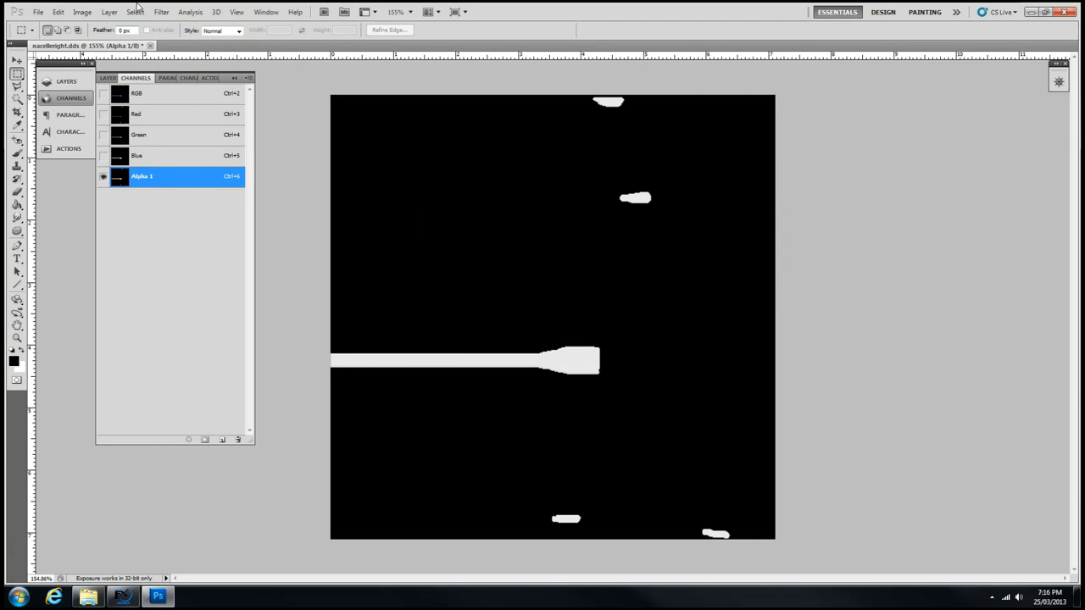
click(136, 93)
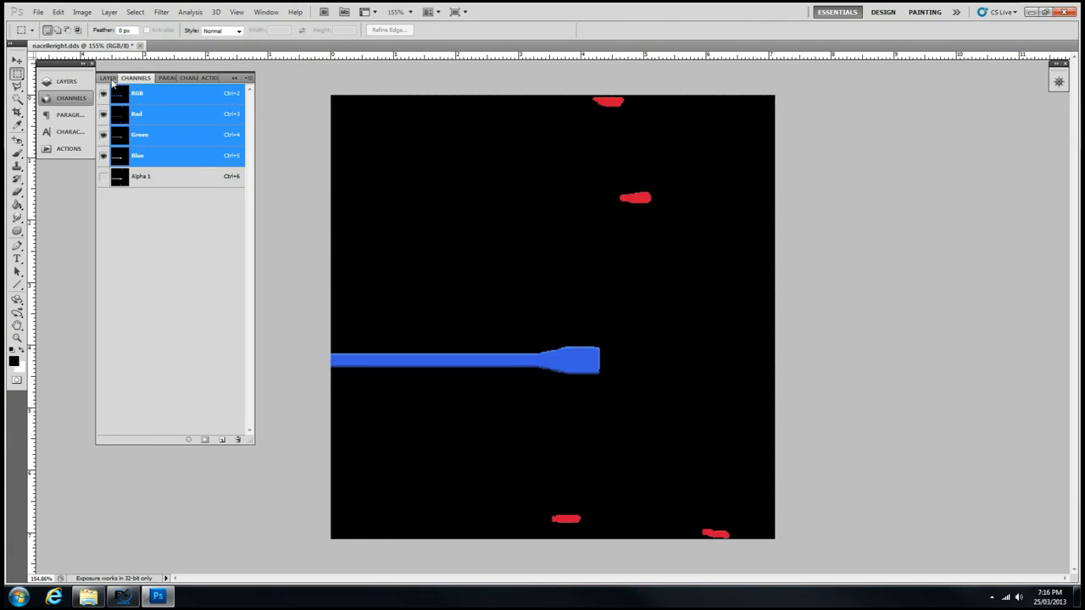
click(109, 78)
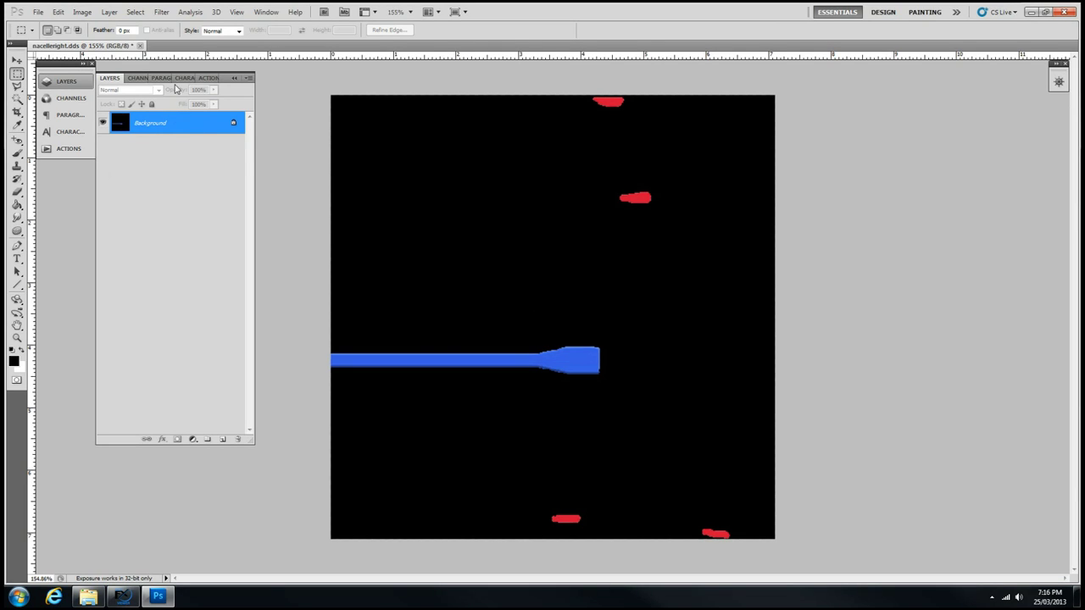
click(136, 77)
click(161, 179)
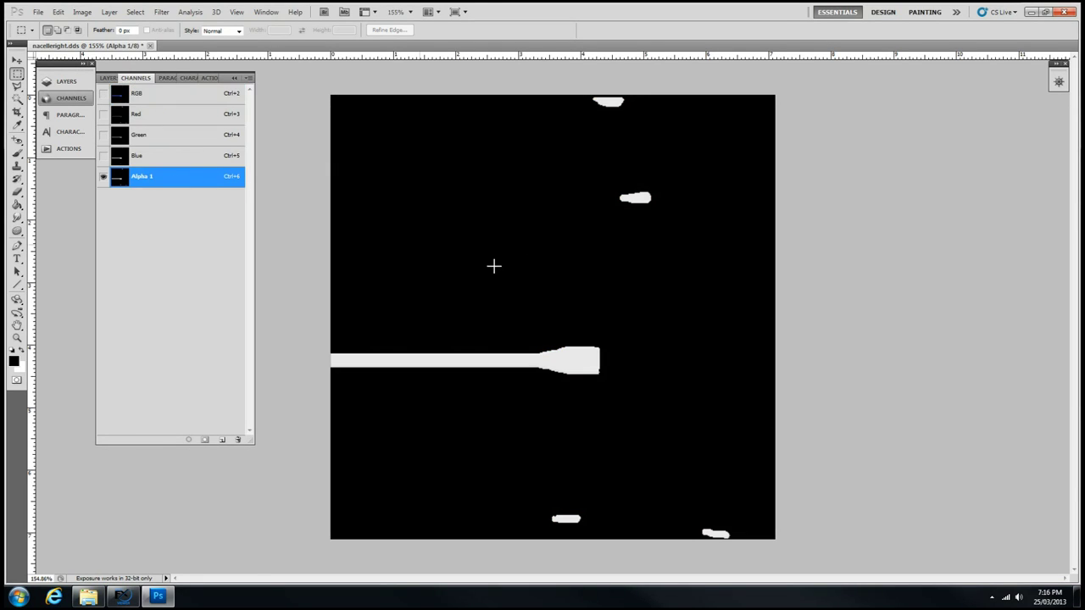
click(132, 96)
click(109, 78)
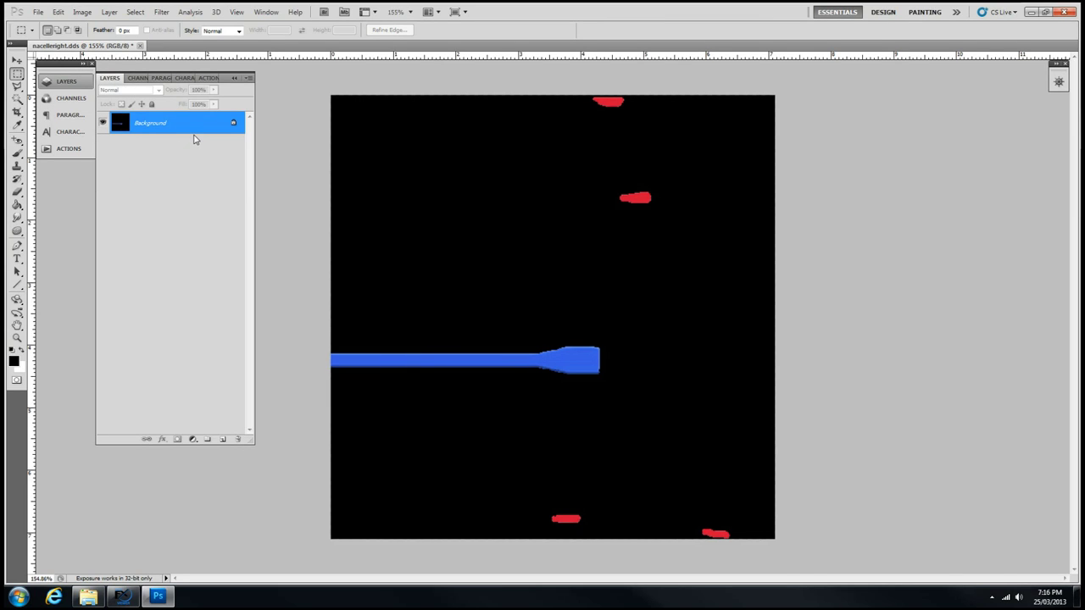
click(38, 12)
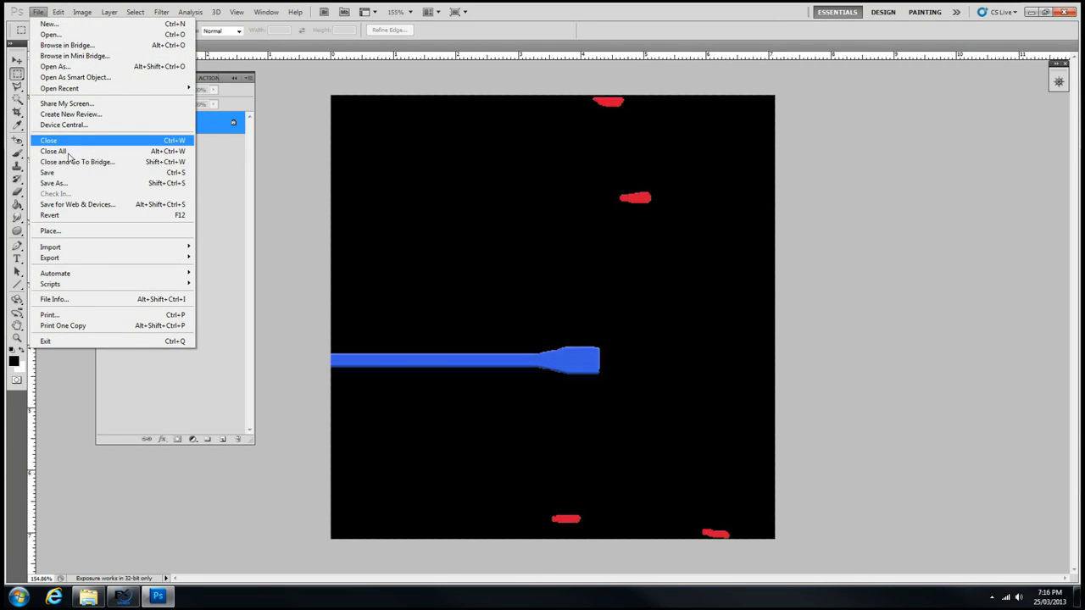
Save the texture as nacelleright_illum.dds in DXT5 with alpha, then close it
click(69, 183)
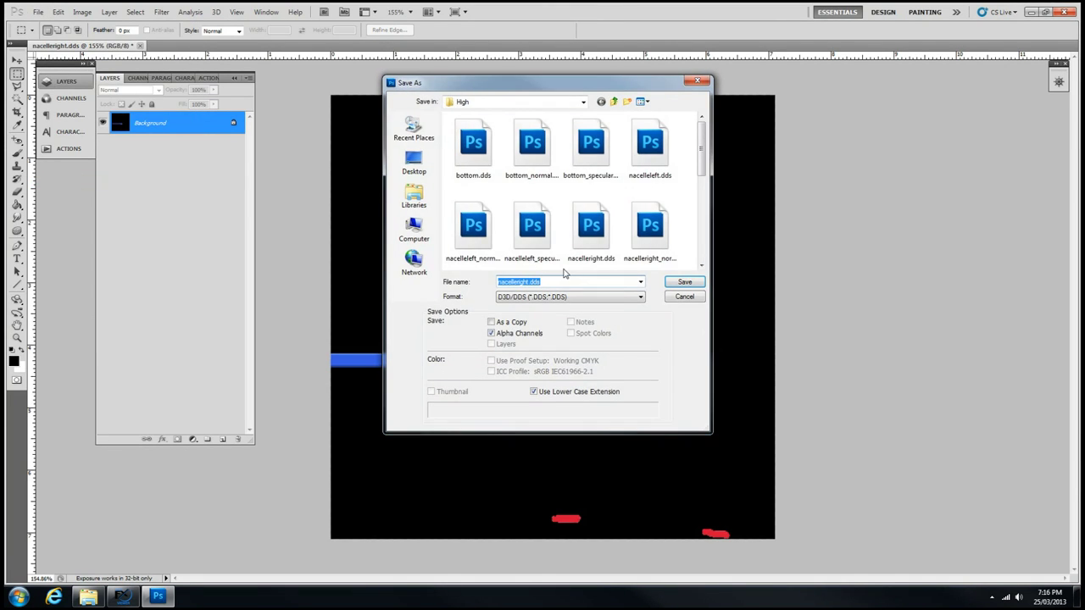
click(530, 281)
click(685, 283)
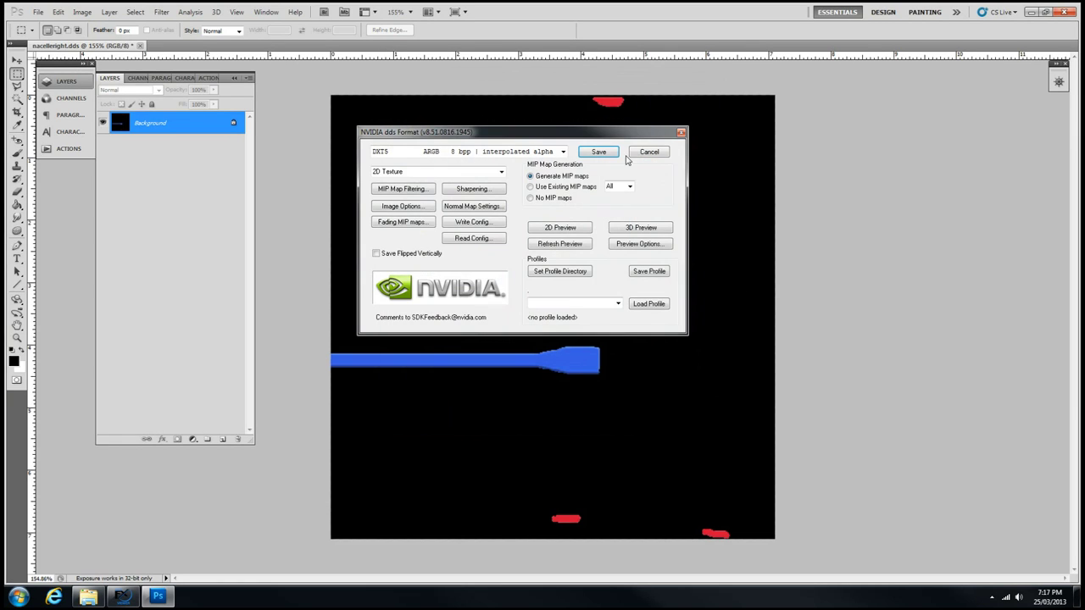
click(609, 154)
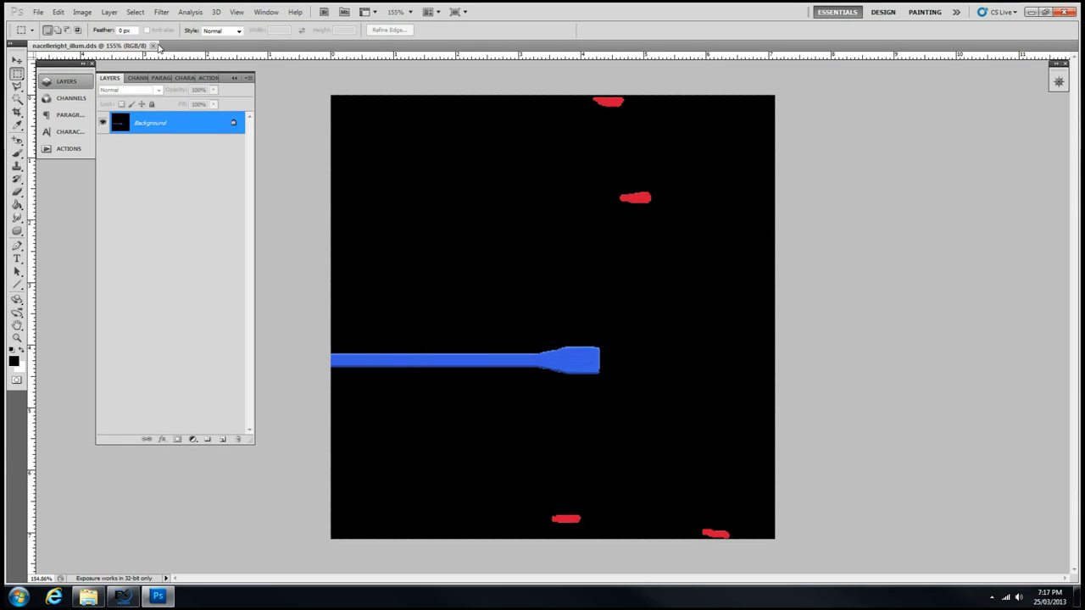
click(153, 46)
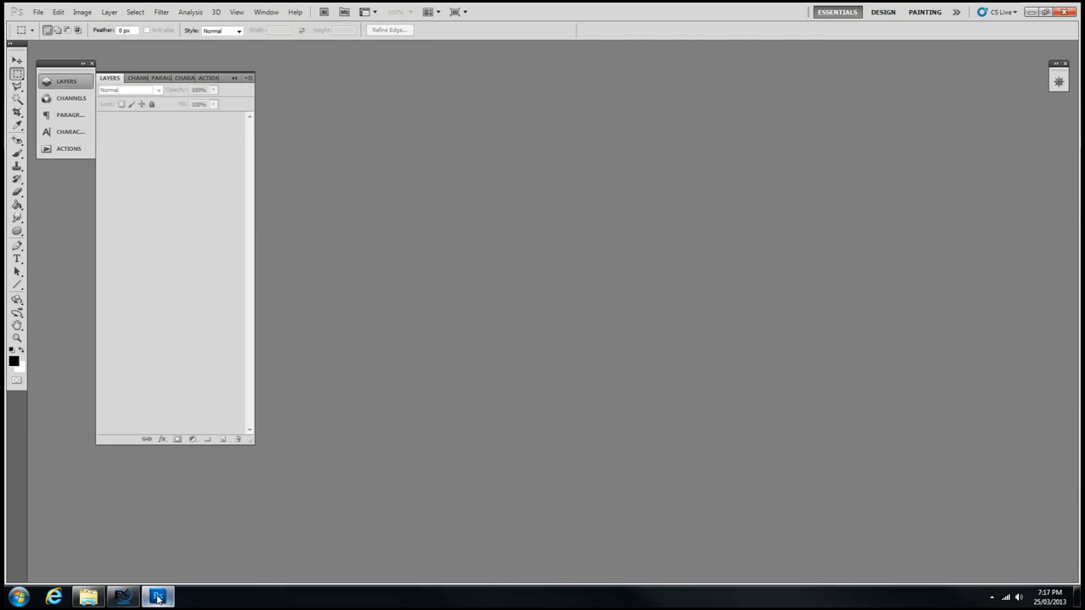
Reopen nacelleright.dds from the texture folder, inspect its Alpha 1 mask, then close it
mouse_move(111, 599)
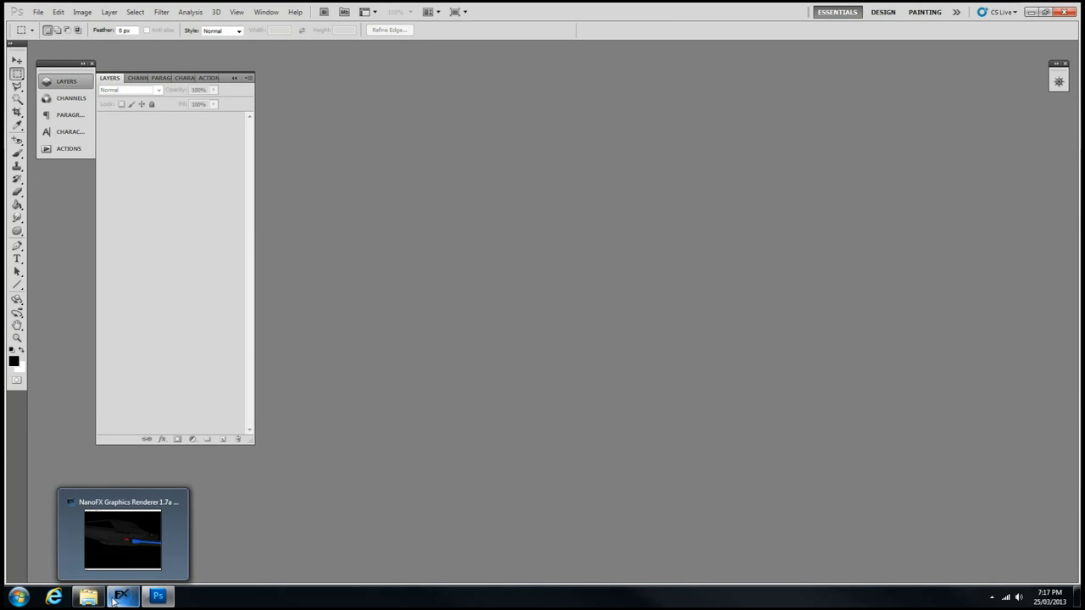
click(111, 536)
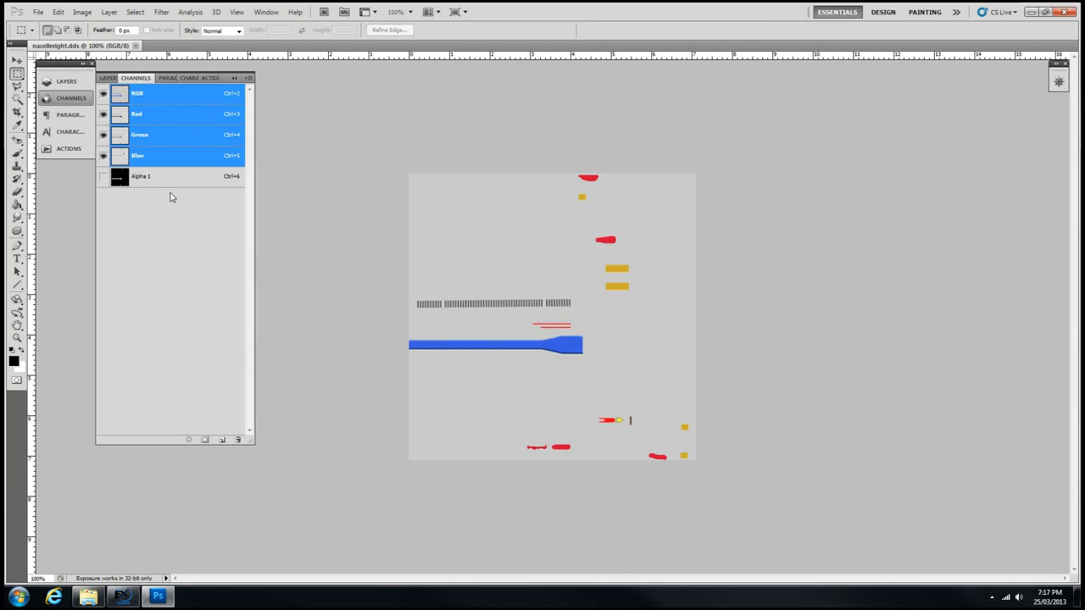
click(159, 177)
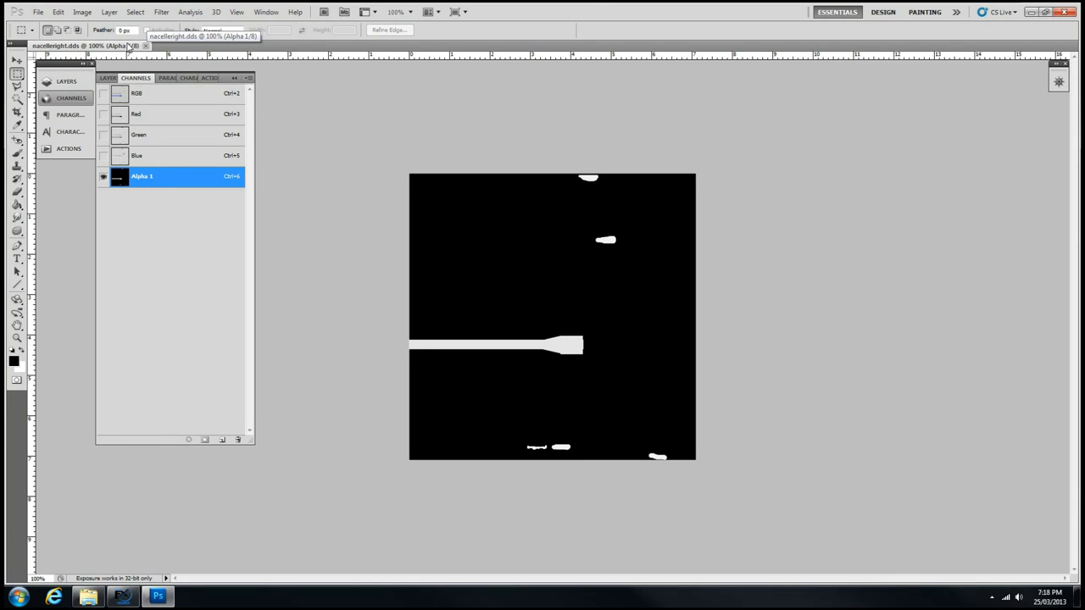
click(147, 45)
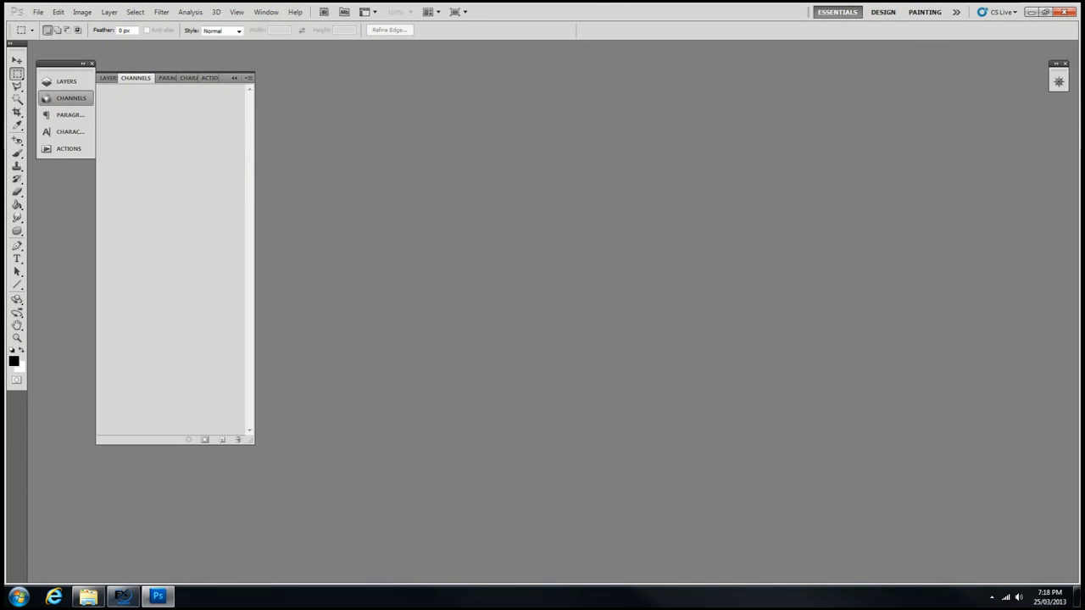
Orbit and zoom the NanoFX shuttle to inspect its glowing nacelle stripe, then return to the High texture folder
click(122, 595)
drag(647, 313, 661, 288)
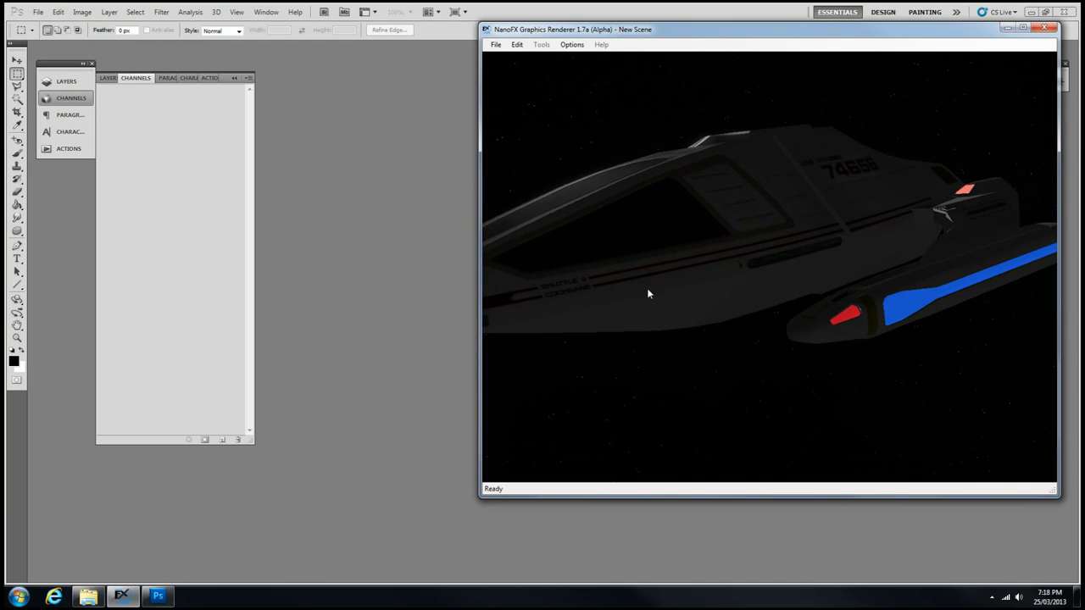
drag(709, 283, 851, 280)
scroll(788, 302, down, 5)
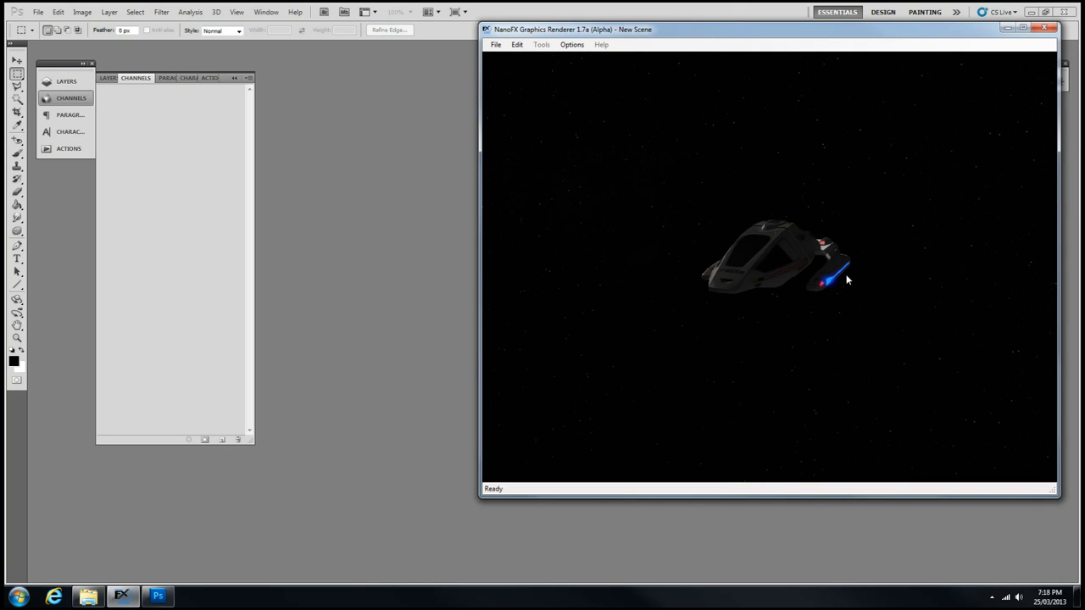
drag(833, 277, 905, 306)
scroll(760, 308, up, 2)
scroll(754, 282, up, 3)
drag(645, 236, 623, 245)
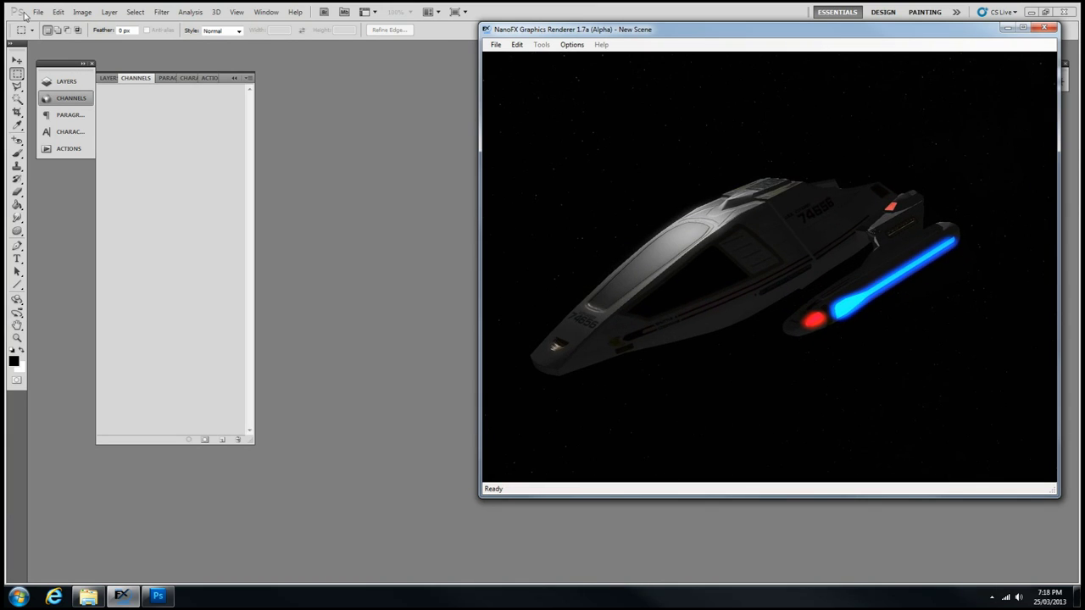
click(88, 596)
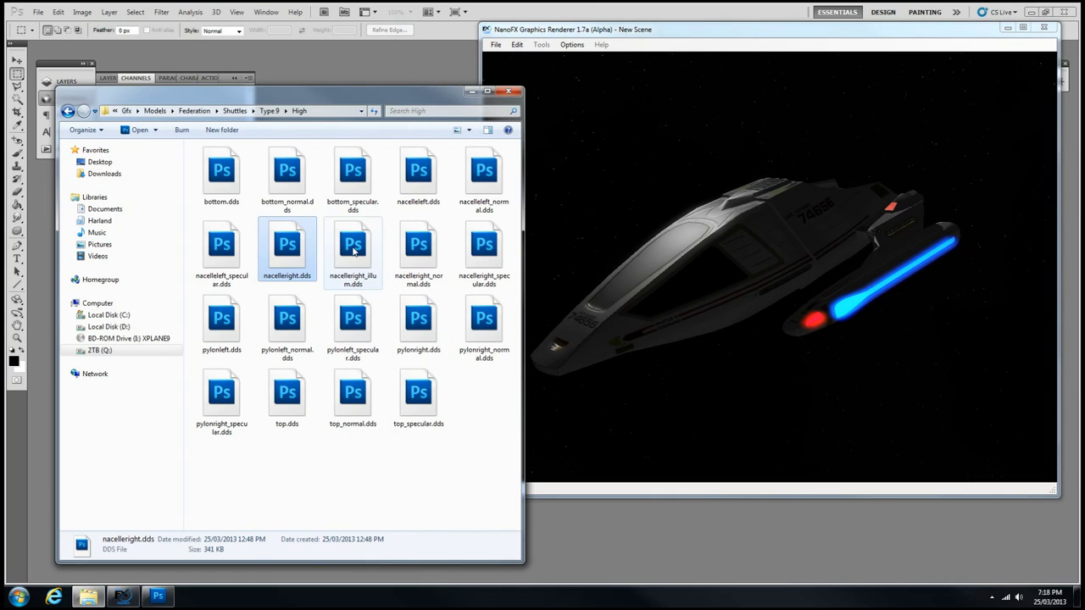
Open nacelleright.dds and brush over the Alpha 1 white shapes at 50% opacity to make them mid-grey
double_click(298, 252)
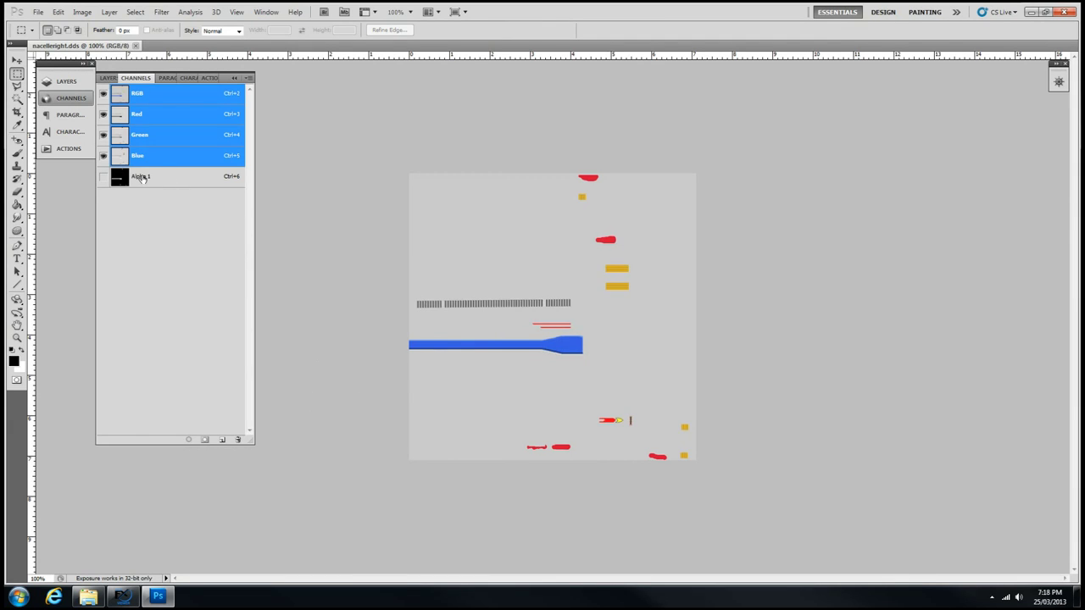
click(141, 177)
key(b)
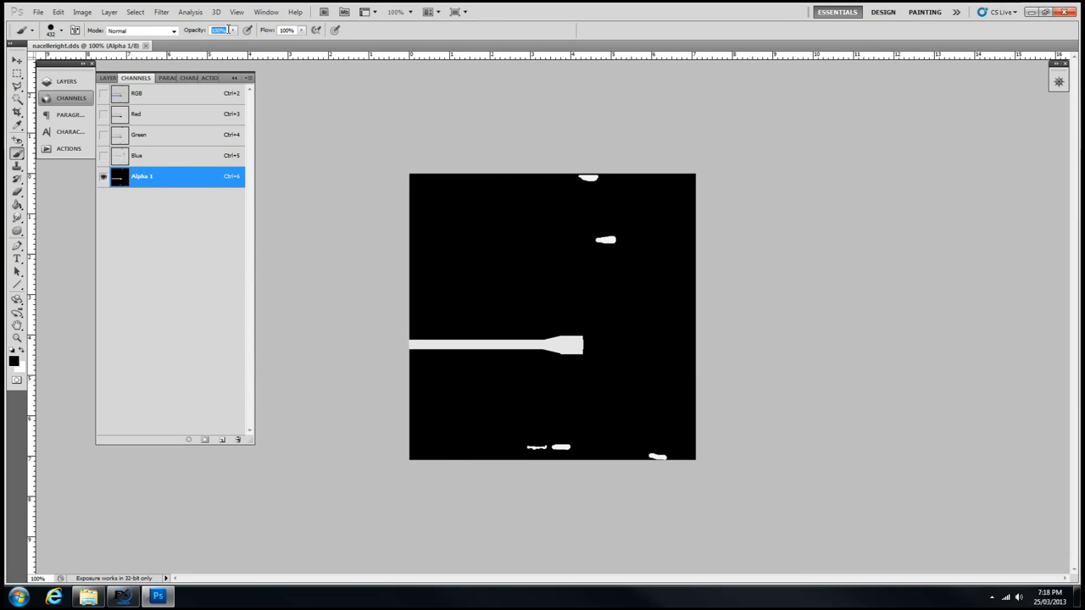
text(5)
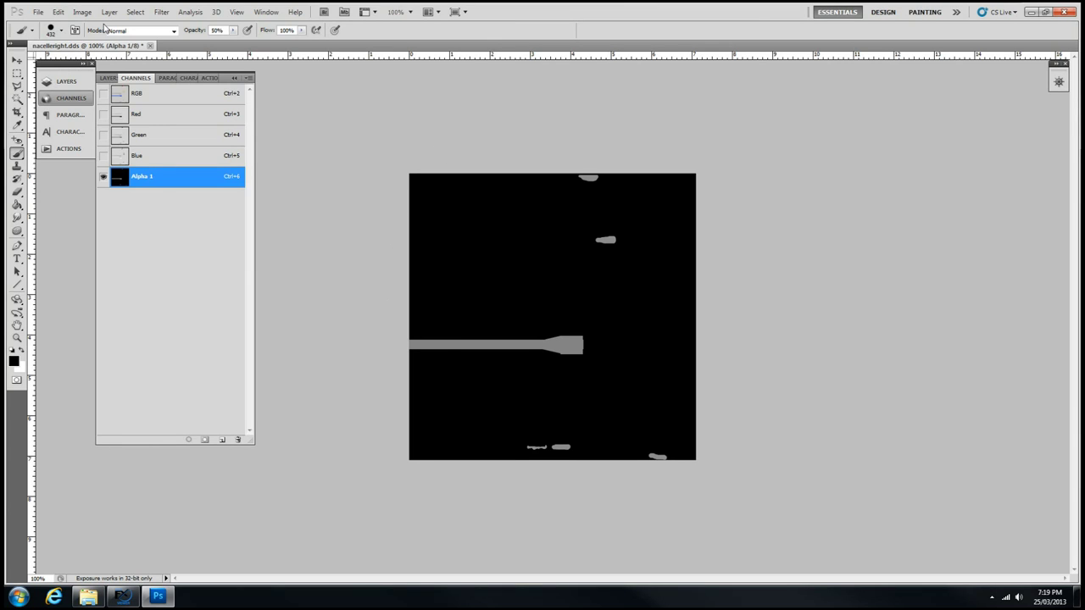
Save nacelleright.dds, accepting the NVIDIA DDS save settings
click(38, 12)
click(47, 172)
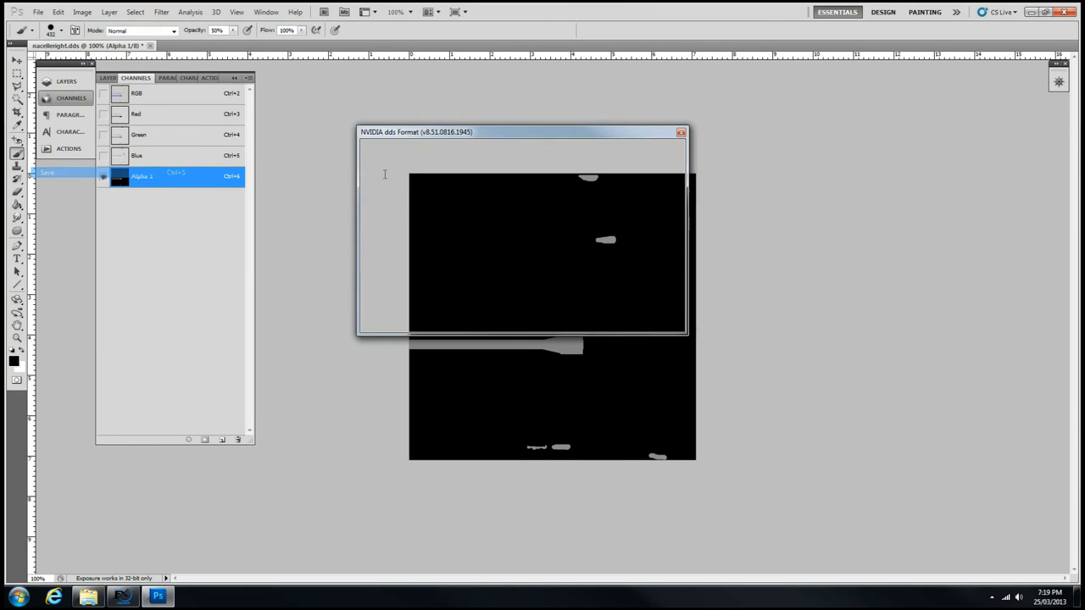
click(596, 149)
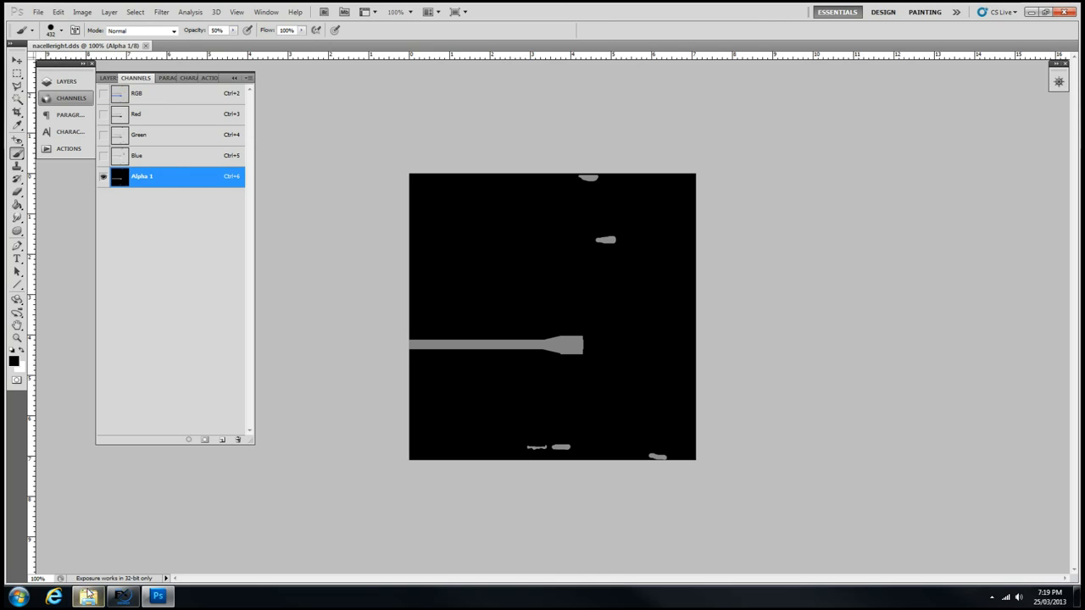
click(129, 600)
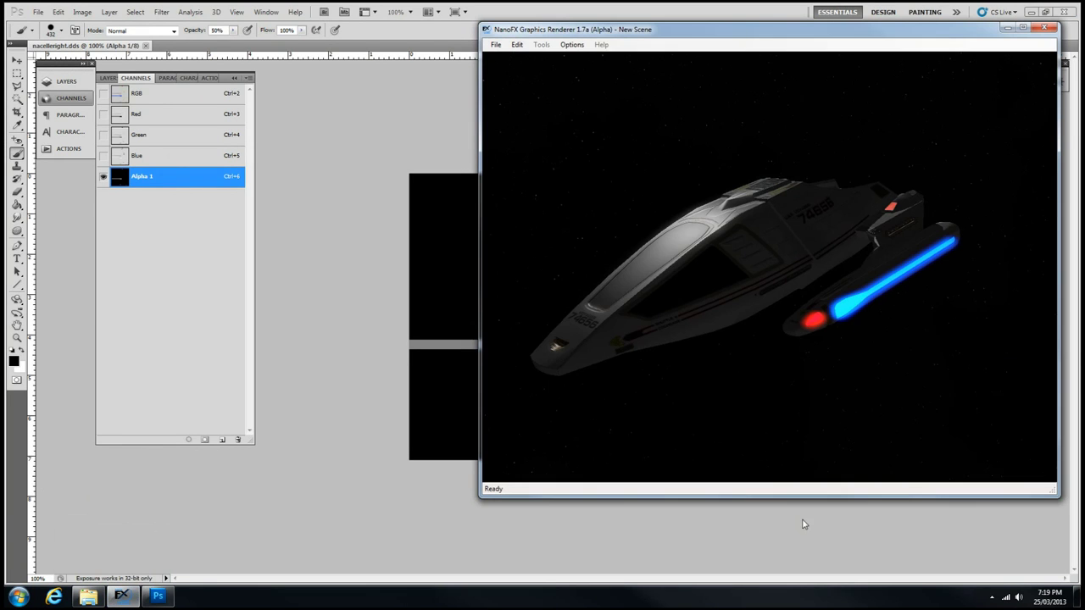
drag(753, 397, 732, 393)
drag(811, 402, 827, 315)
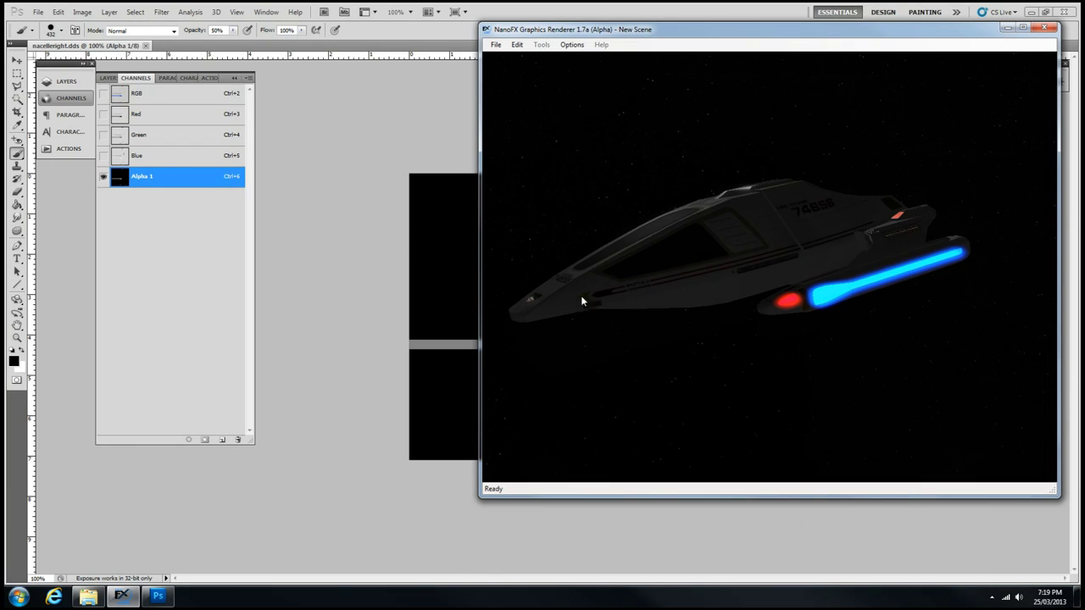
drag(581, 300, 624, 336)
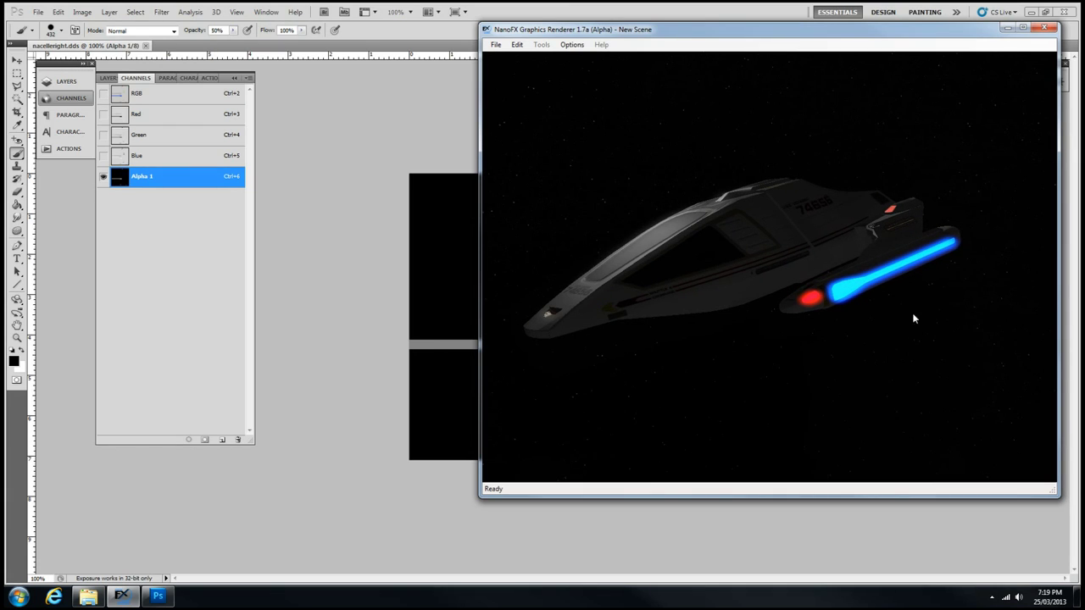
drag(913, 318, 865, 320)
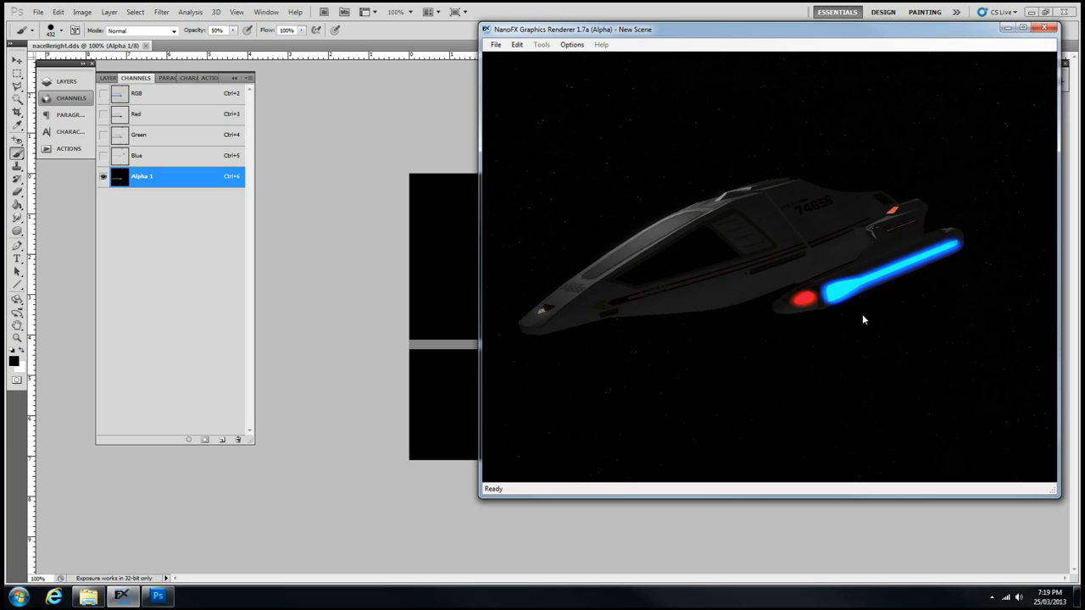
drag(864, 305, 776, 307)
scroll(807, 301, down, 5)
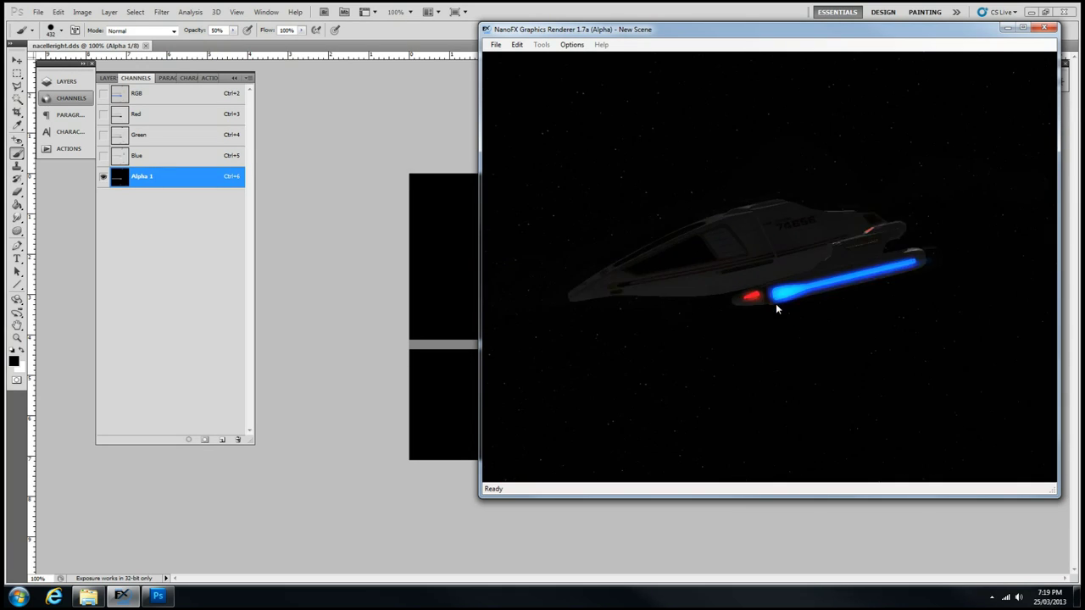
scroll(775, 303, down, 3)
scroll(776, 313, down, 3)
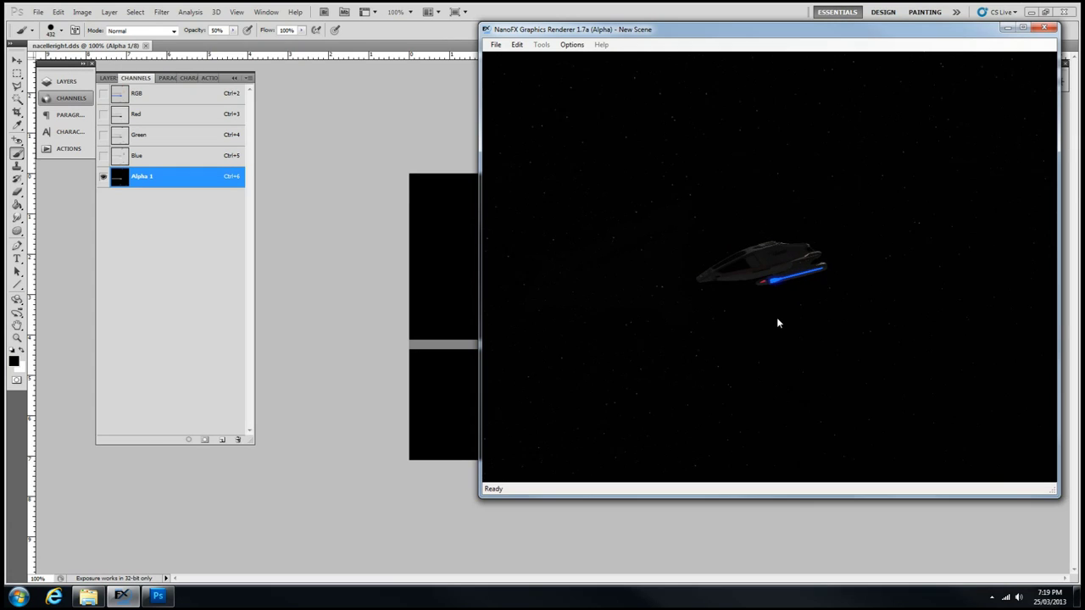
scroll(778, 320, down, 4)
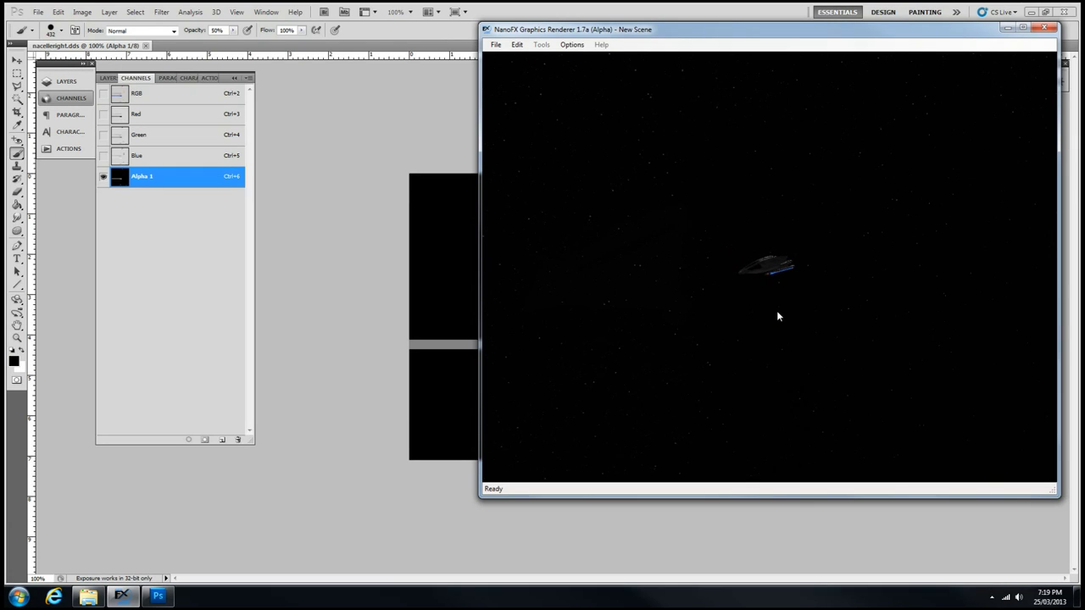
scroll(778, 316, up, 5)
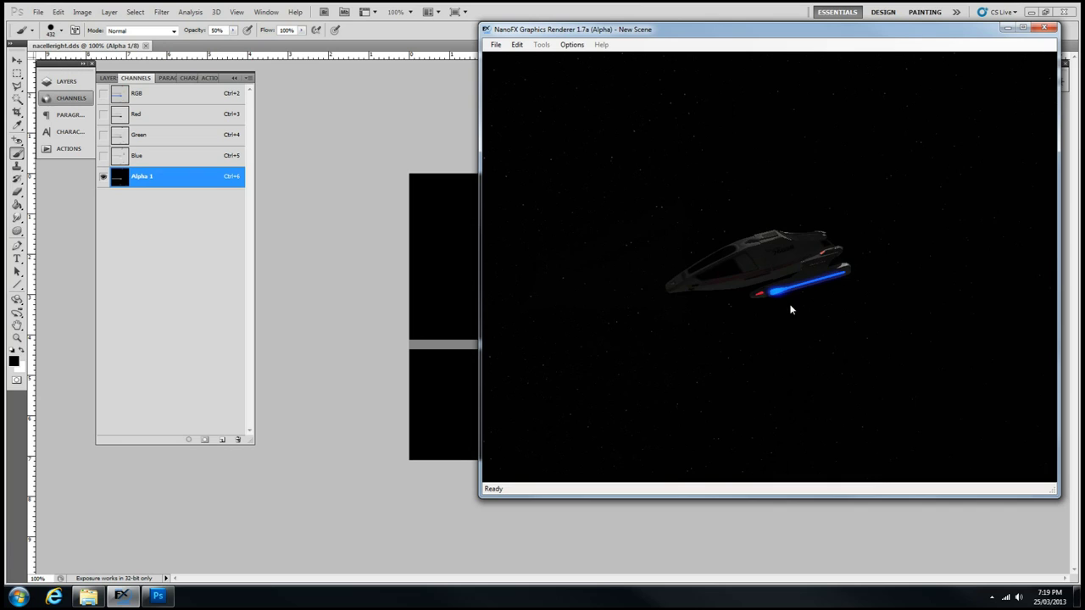
scroll(790, 307, up, 6)
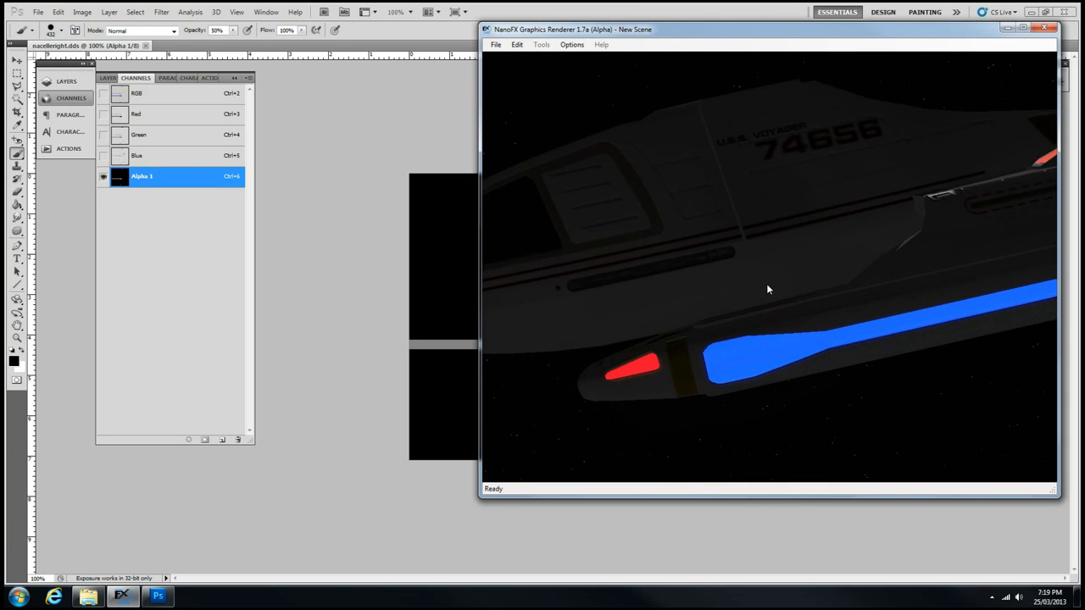
drag(767, 289, 679, 287)
scroll(737, 289, down, 5)
drag(827, 298, 594, 325)
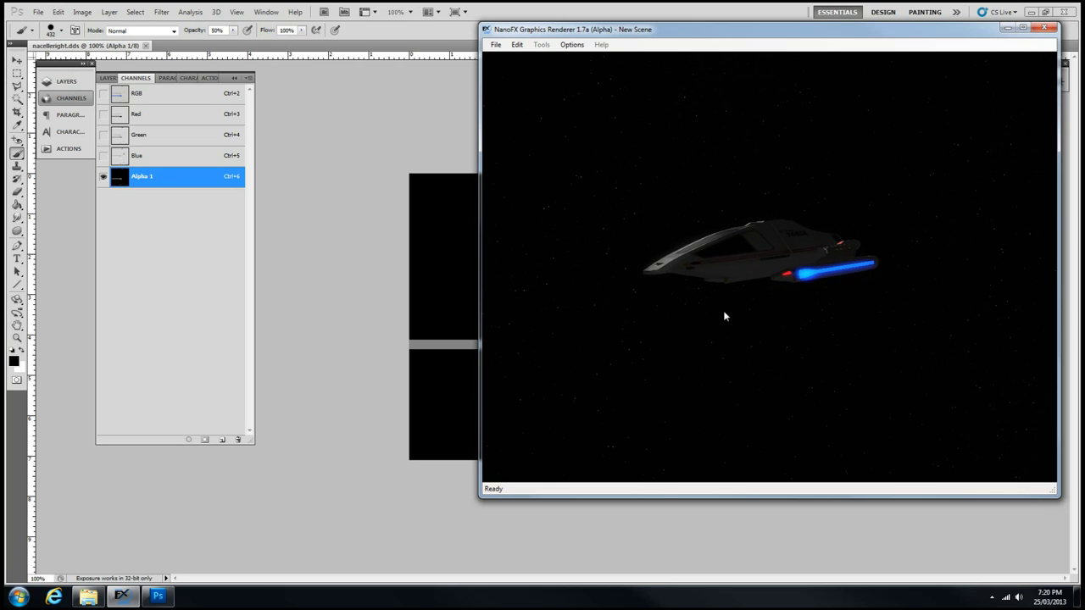
drag(724, 316, 763, 322)
scroll(791, 322, up, 4)
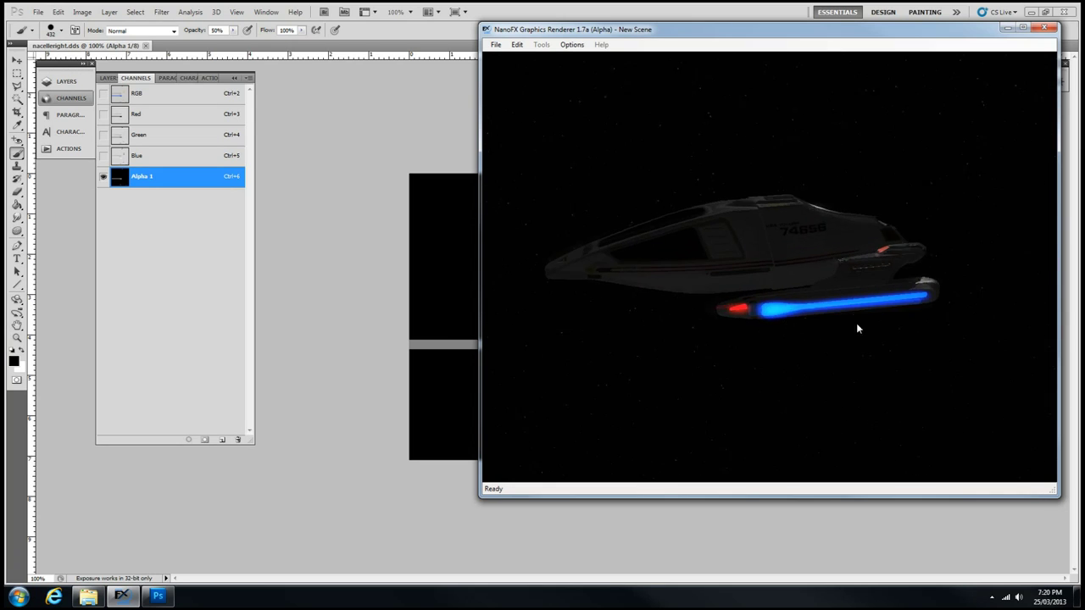
drag(856, 326, 807, 278)
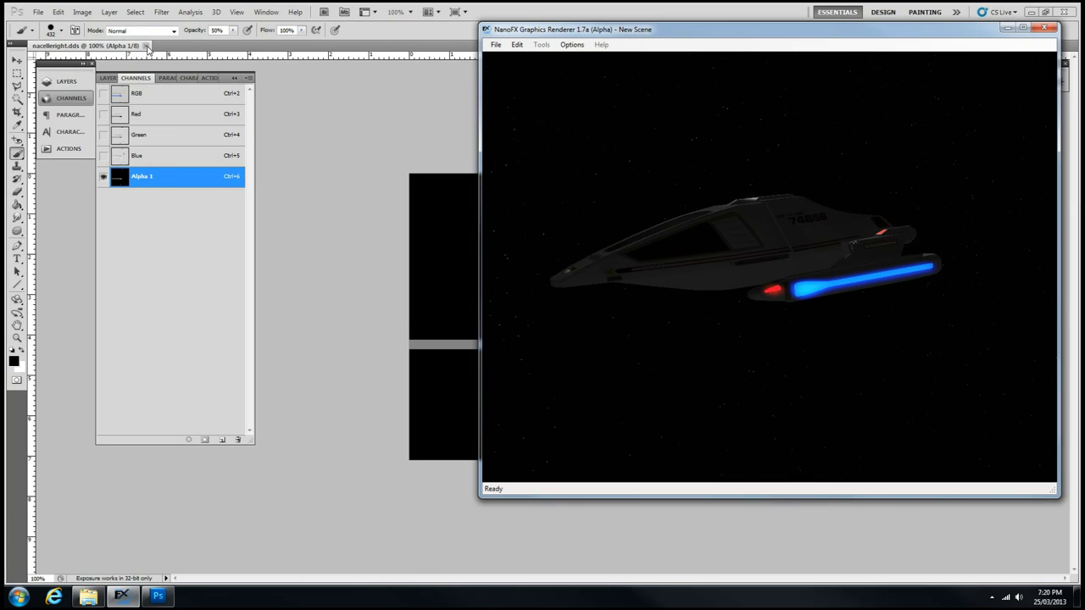
Close nacelleright.dds, minimize Photoshop, and orbit the NanoFX shuttle toward a flat side view
click(145, 46)
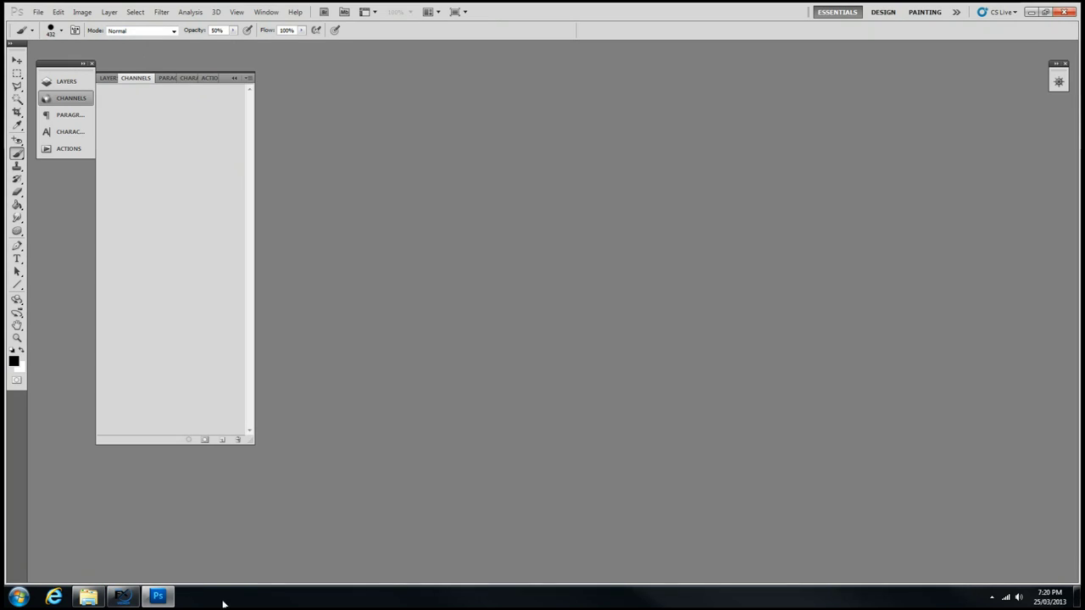
click(158, 596)
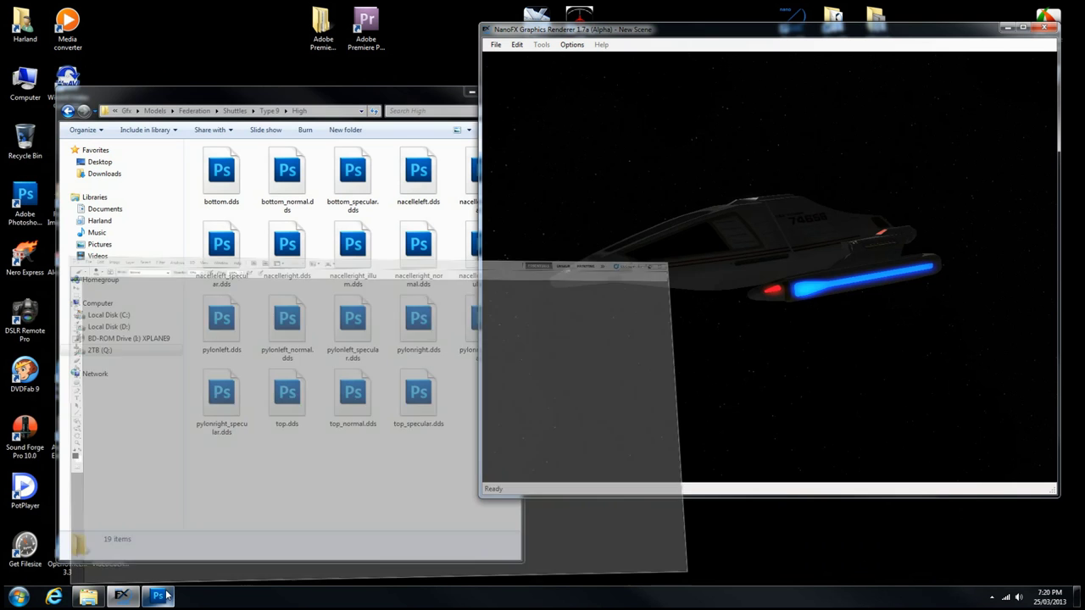
drag(866, 344, 796, 333)
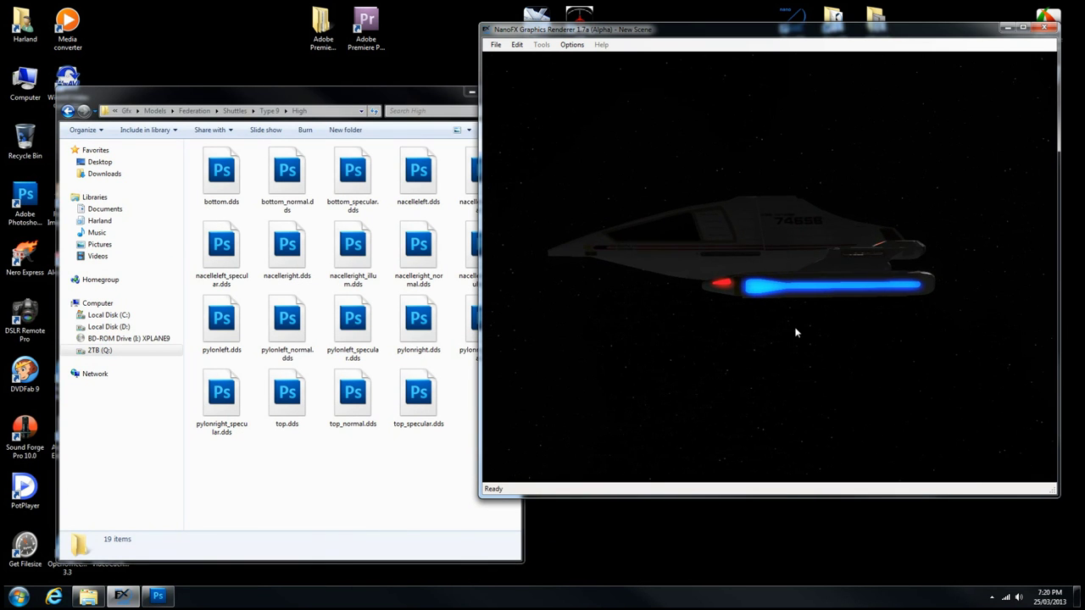
scroll(863, 319, up, 2)
scroll(862, 317, down, 2)
drag(862, 317, 821, 297)
scroll(834, 310, up, 2)
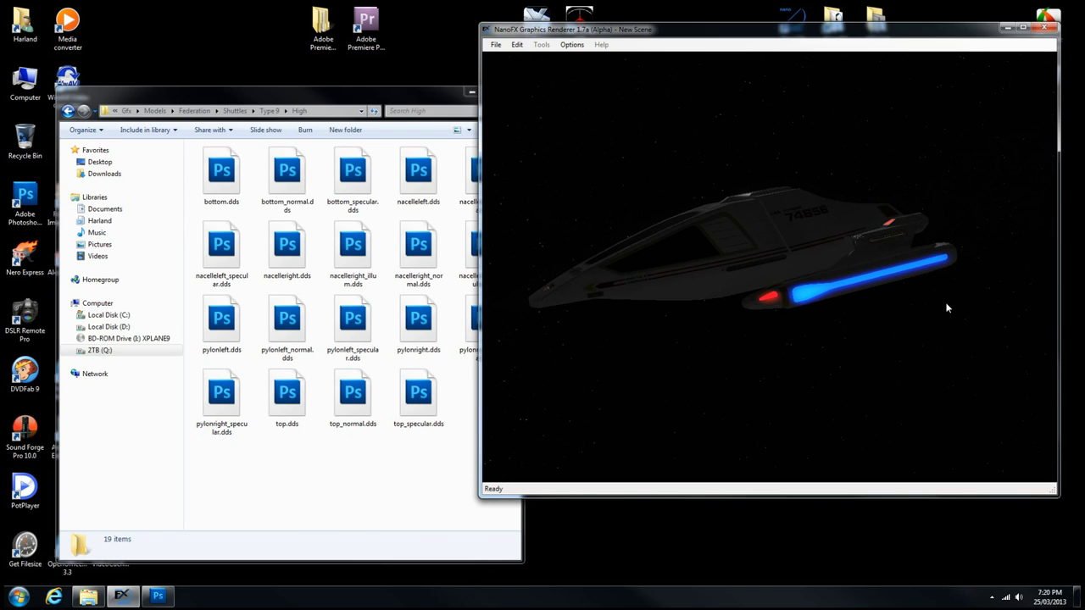
drag(948, 309, 887, 308)
Orbit the shuttle between top and side views, then show the F1 statistics and control sliders
drag(968, 250, 803, 277)
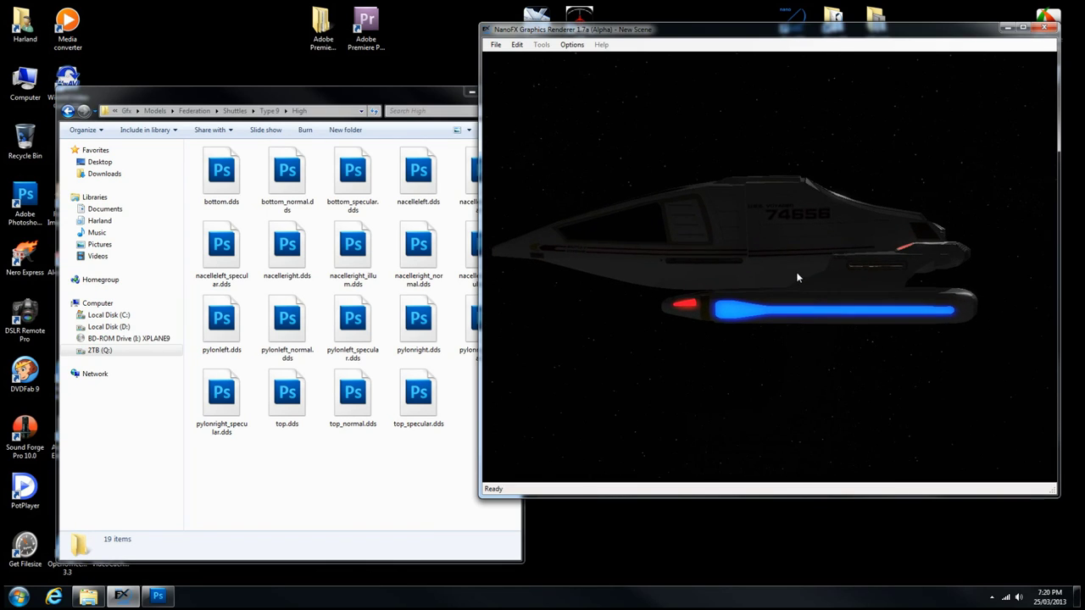
drag(687, 317, 744, 313)
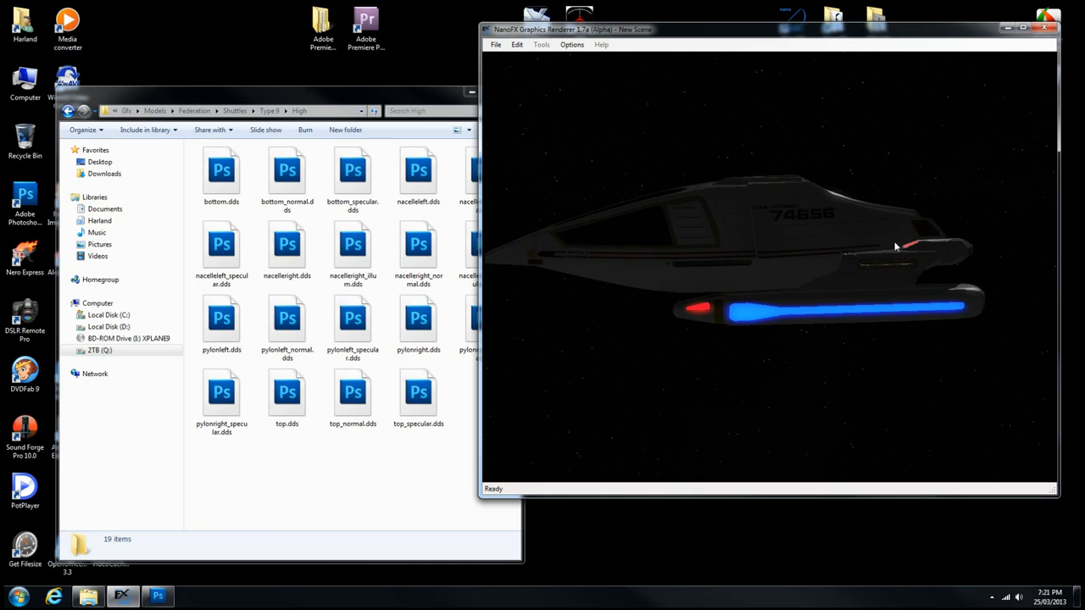
drag(746, 249, 787, 257)
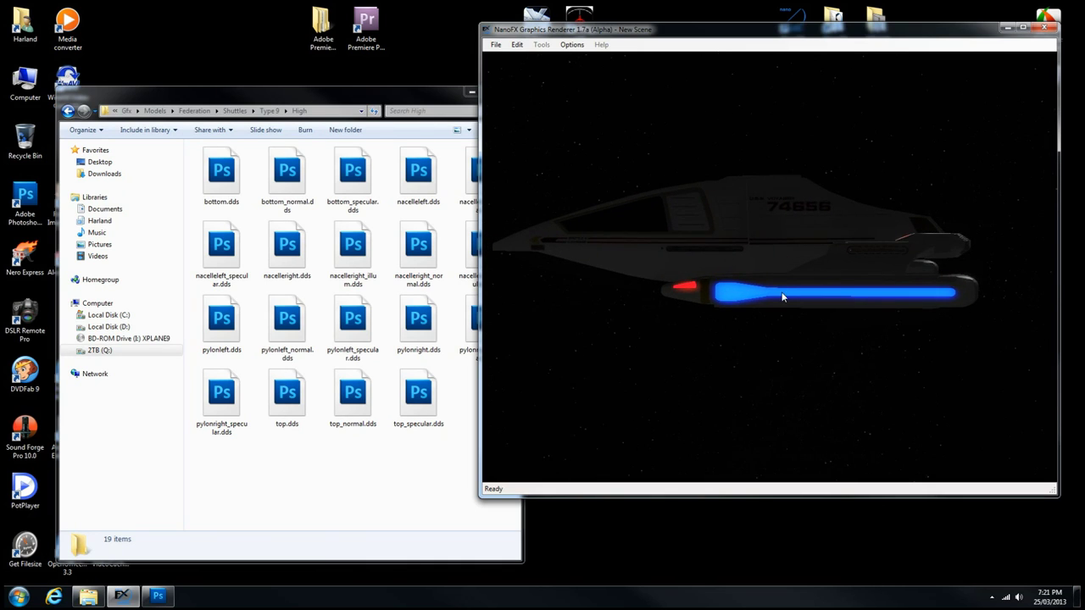
mouse_move(737, 310)
mouse_down()
mouse_move(748, 325)
mouse_move(763, 316)
mouse_move(723, 323)
mouse_up()
mouse_move(821, 286)
mouse_down()
mouse_move(844, 305)
mouse_move(834, 278)
mouse_up()
drag(941, 266, 662, 275)
drag(937, 288, 698, 297)
drag(754, 341, 789, 359)
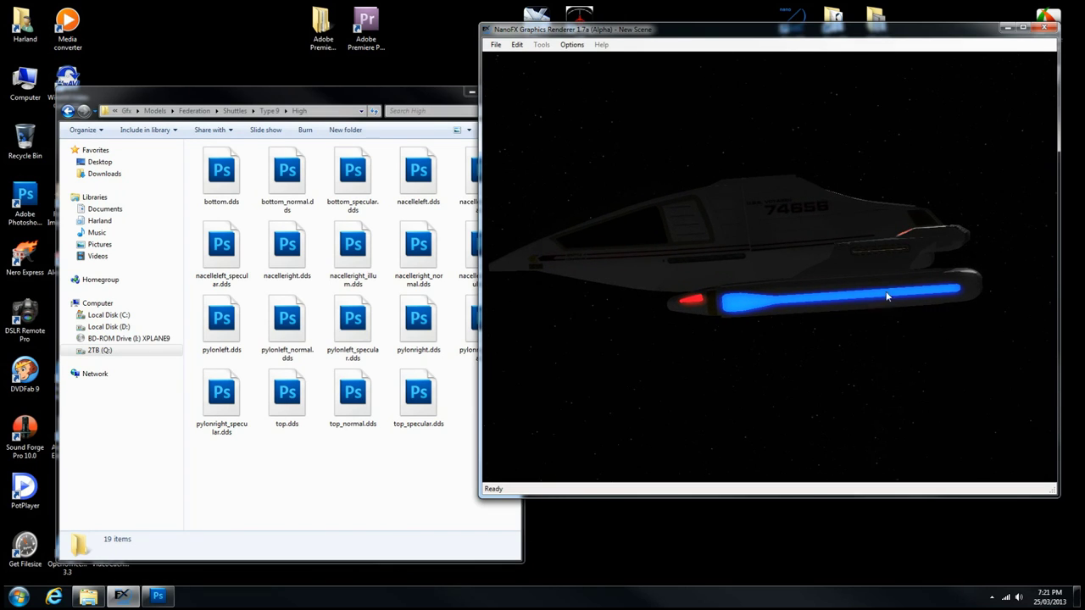
key(F1)
Test the Power Level slider, leave it at 0%, and orbit the shuttle from below and around the hull
drag(1049, 386, 989, 384)
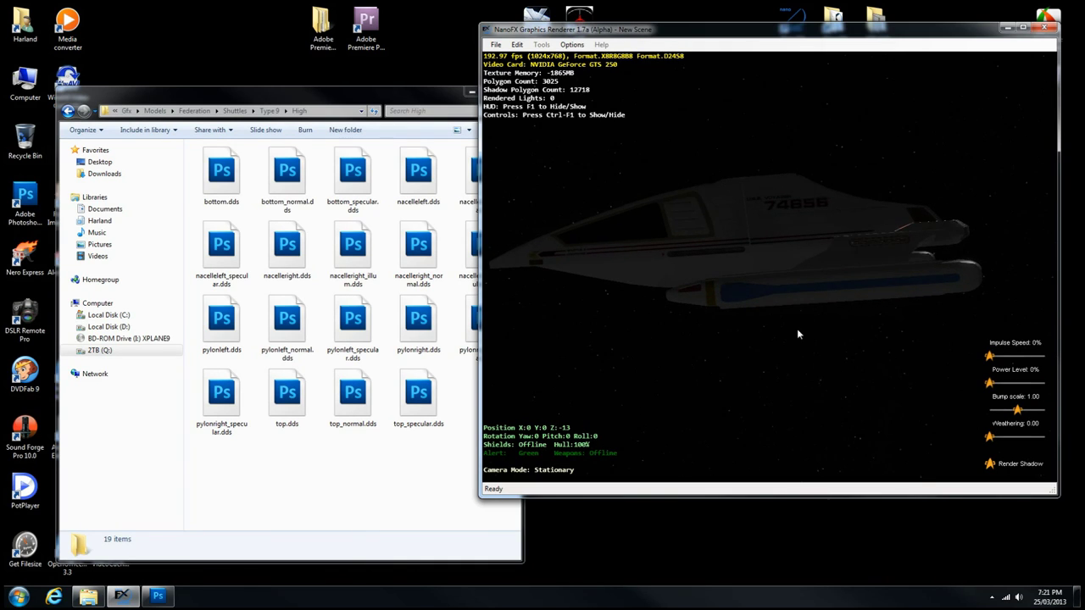
mouse_move(990, 384)
mouse_down()
mouse_move(1046, 383)
mouse_move(989, 384)
mouse_up()
drag(828, 376, 785, 338)
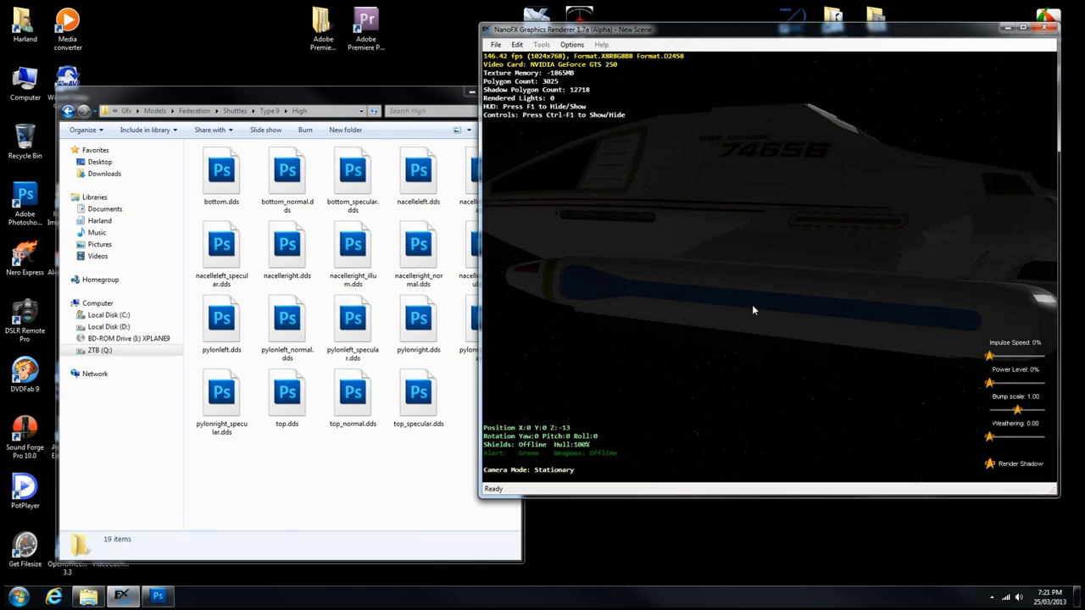
drag(583, 311, 1045, 307)
mouse_move(678, 303)
mouse_down()
mouse_move(900, 281)
mouse_move(763, 333)
mouse_move(658, 310)
mouse_move(670, 296)
mouse_move(809, 308)
mouse_move(787, 301)
mouse_move(801, 310)
mouse_move(762, 315)
mouse_move(652, 296)
mouse_move(672, 284)
mouse_up()
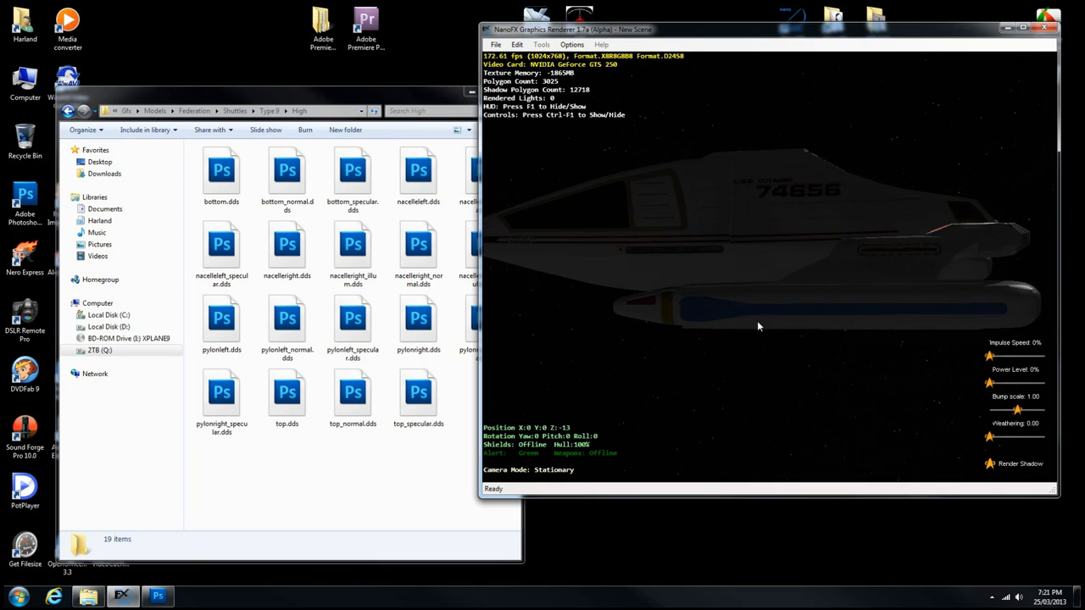
drag(758, 322, 860, 315)
drag(923, 289, 937, 276)
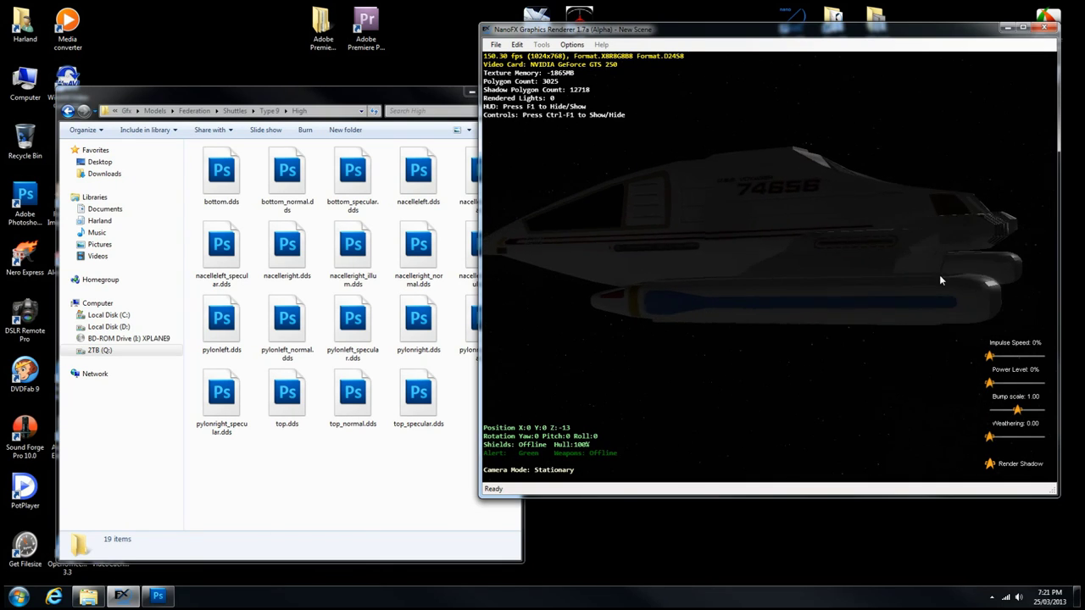
drag(695, 305, 653, 293)
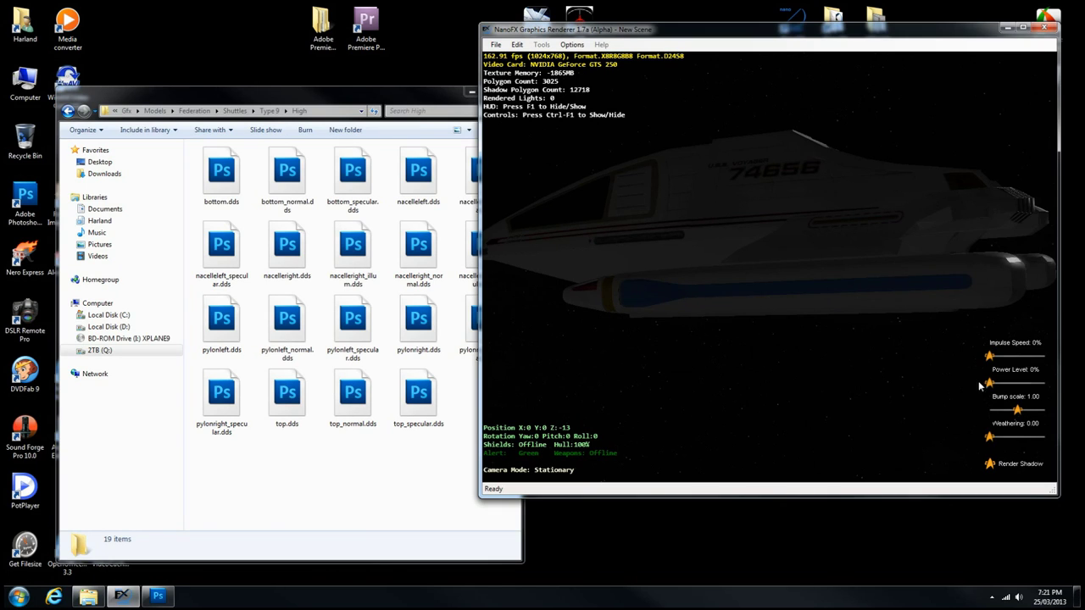
Nudge the Power Level slider again and orbit the shuttle through side and top views
mouse_move(985, 382)
mouse_down()
mouse_move(1030, 384)
mouse_move(985, 386)
mouse_up()
drag(508, 319, 811, 285)
drag(635, 311, 782, 312)
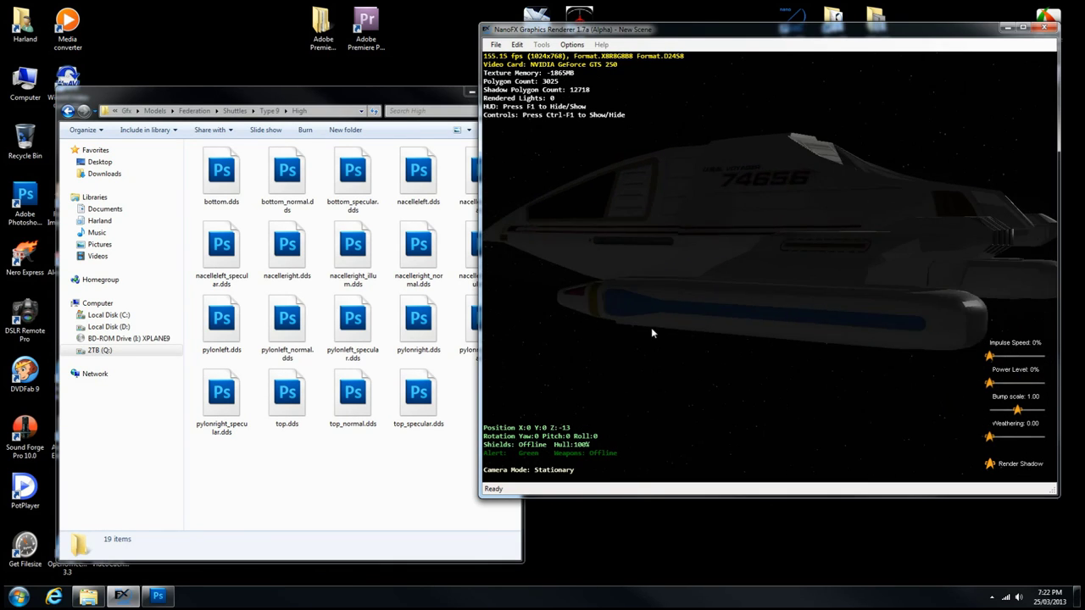
drag(651, 333, 769, 269)
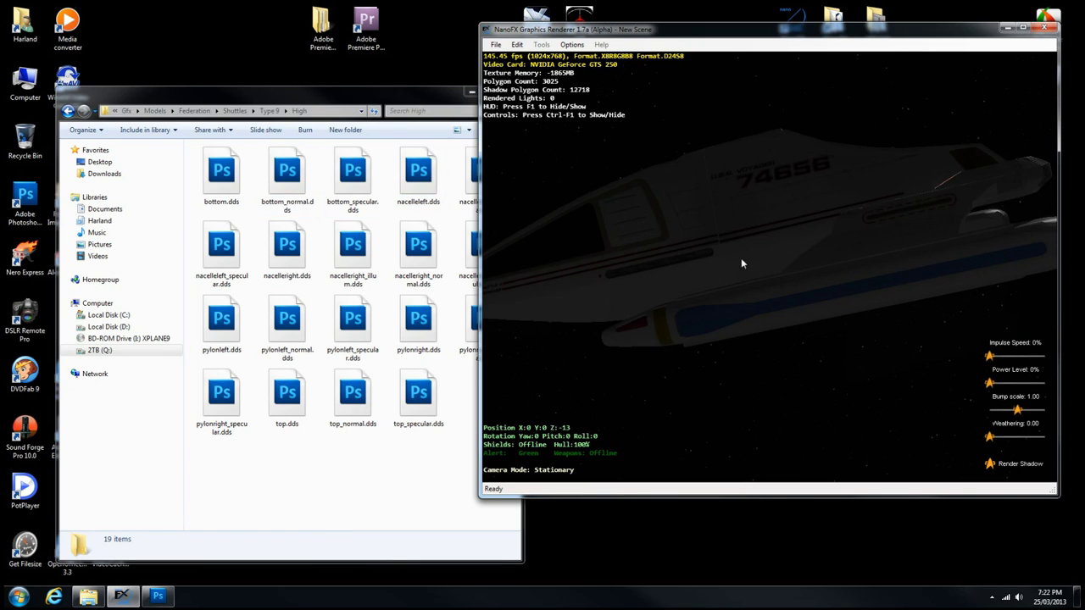
drag(938, 249, 787, 281)
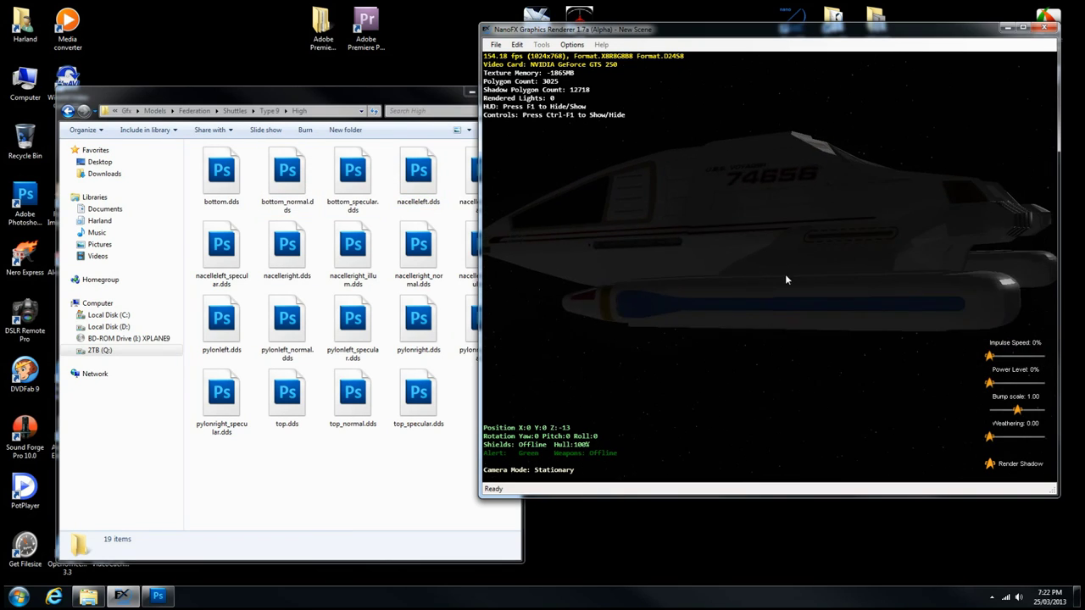
drag(923, 343, 549, 166)
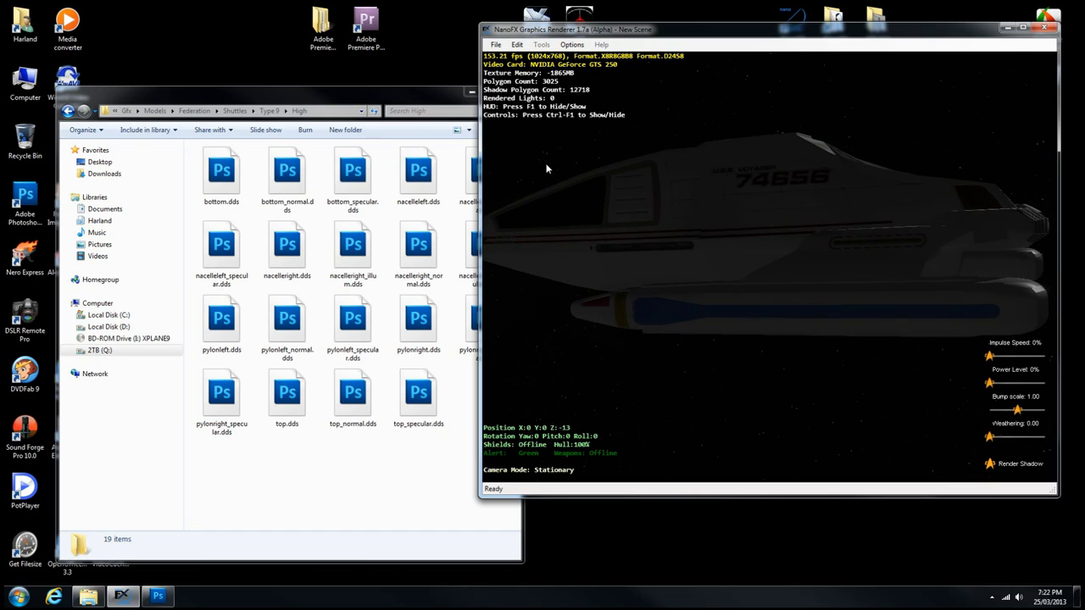
Open nacelleright.dds, check the nacelle glow at full power in NanoFX, then show the texture's Layers panel
click(310, 247)
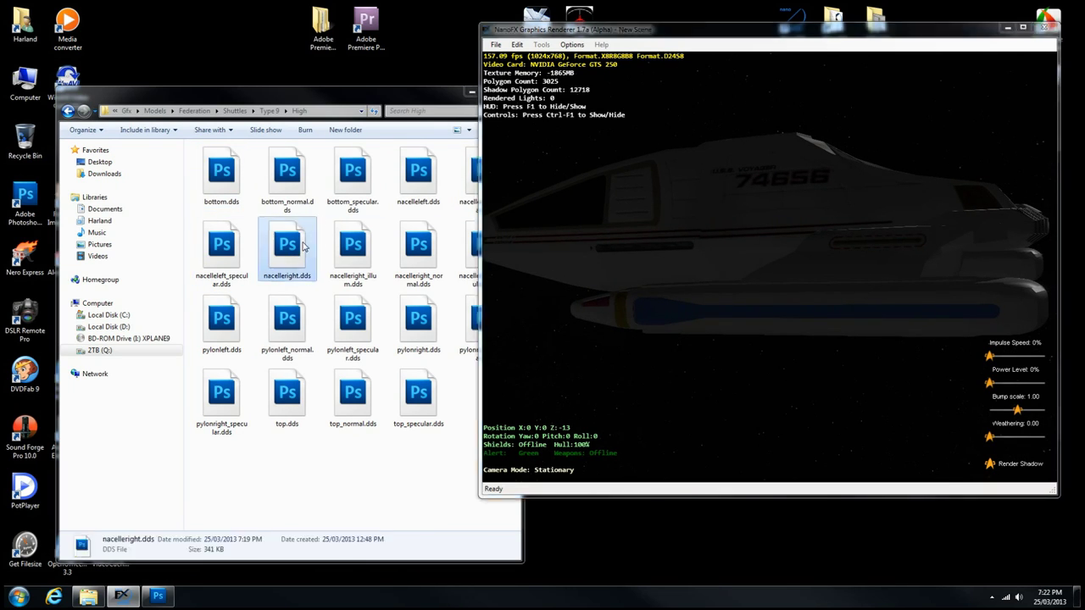
double_click(310, 246)
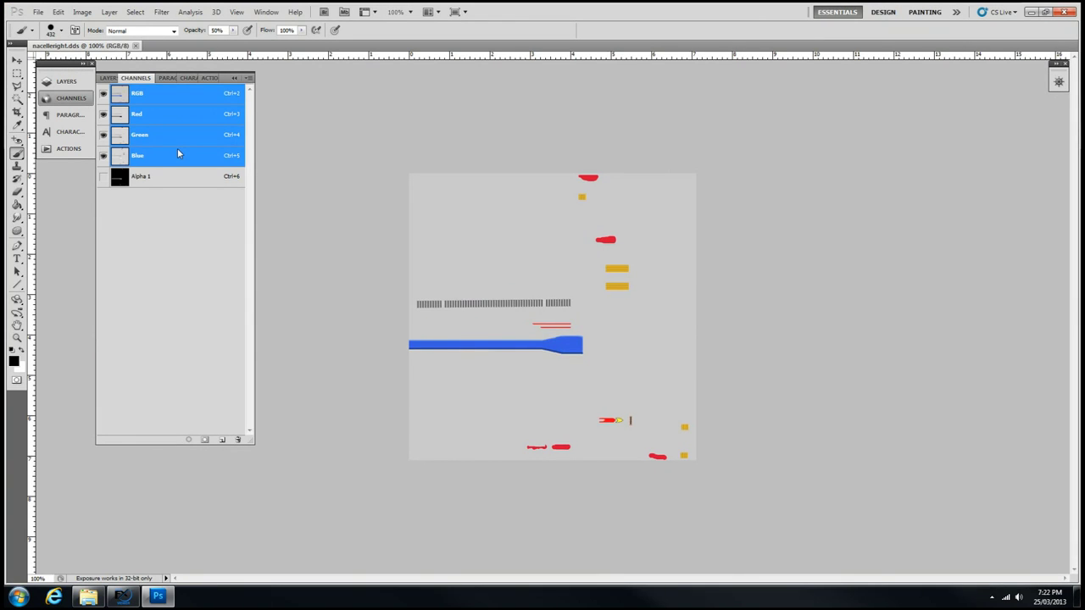
click(123, 597)
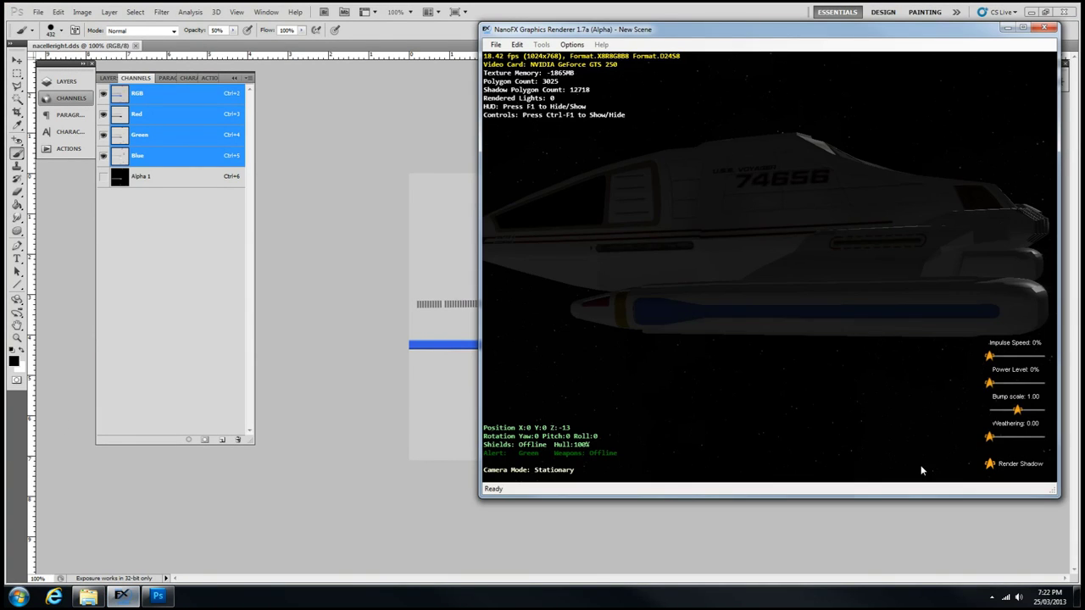
drag(992, 384, 1046, 383)
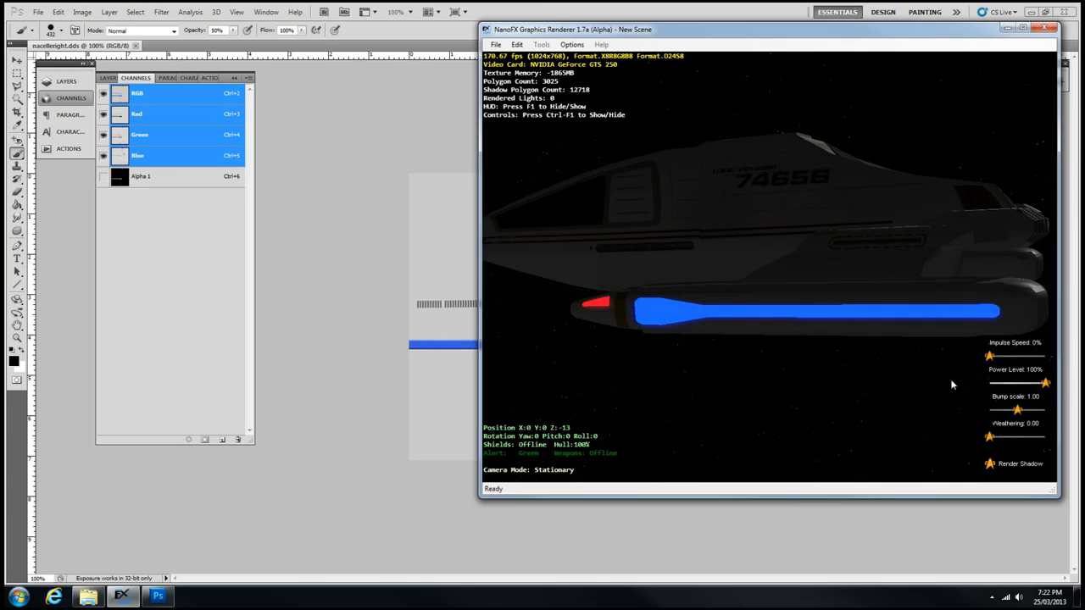
drag(848, 373, 820, 311)
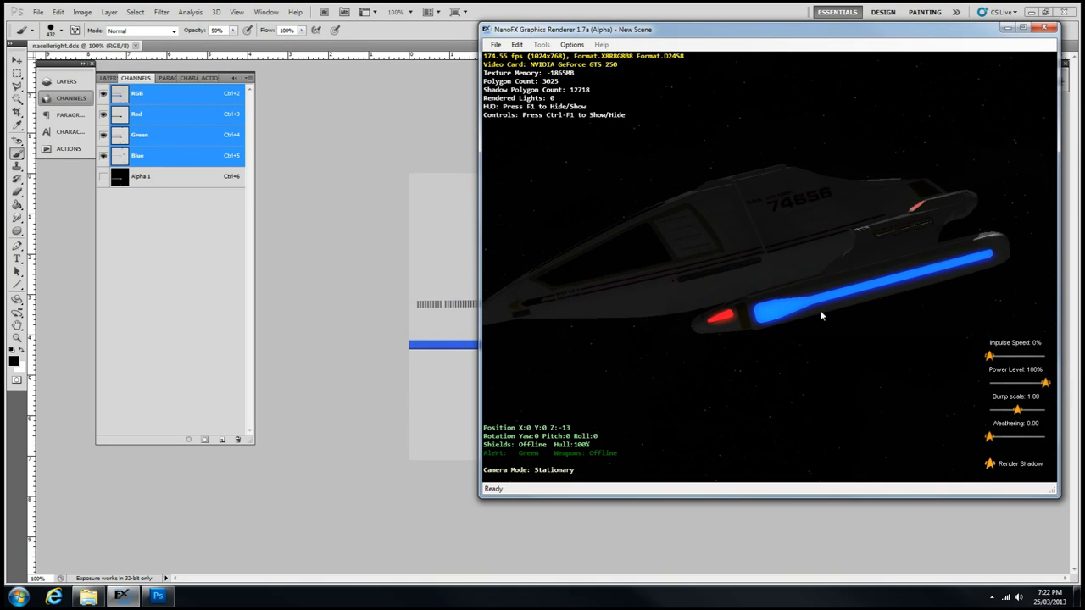
click(131, 7)
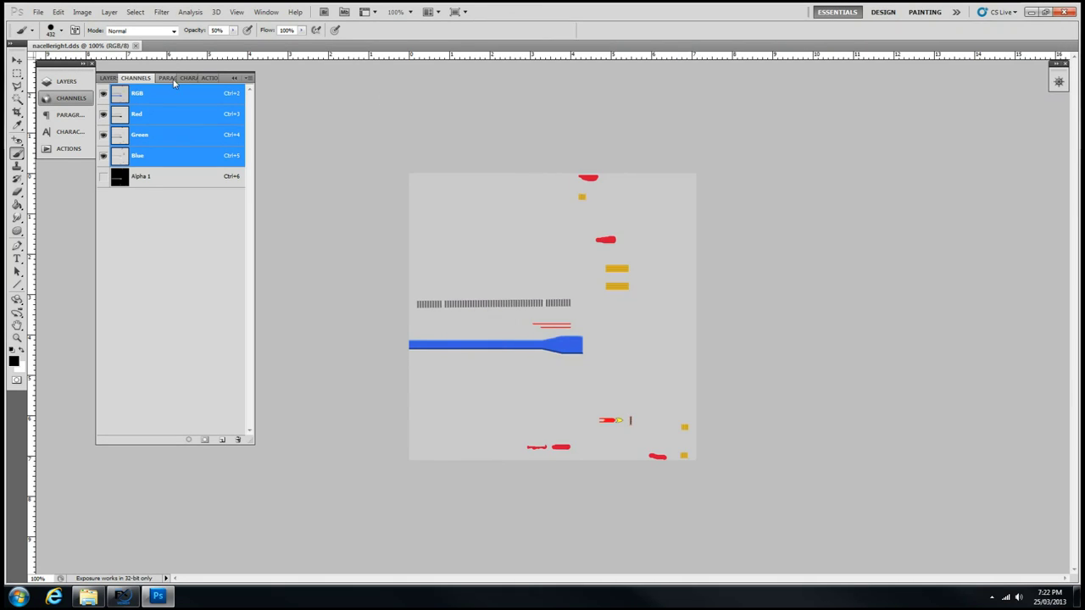
click(109, 78)
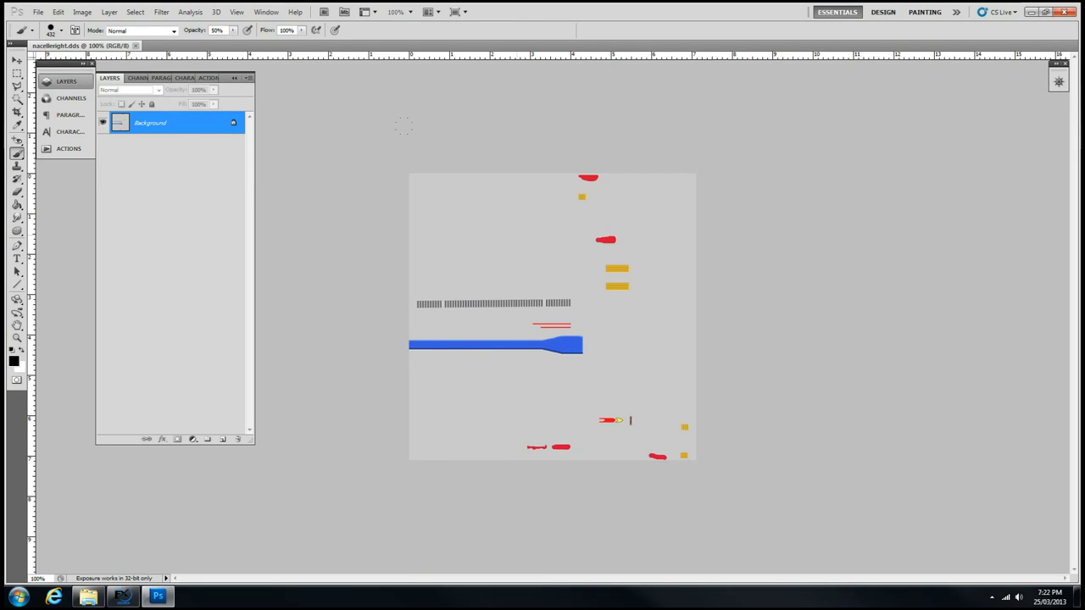
Zoom in, marquee-select the long blue nacelle bar, and bring up Image > Adjustments > Hue/Saturation
scroll(504, 317, up, 3)
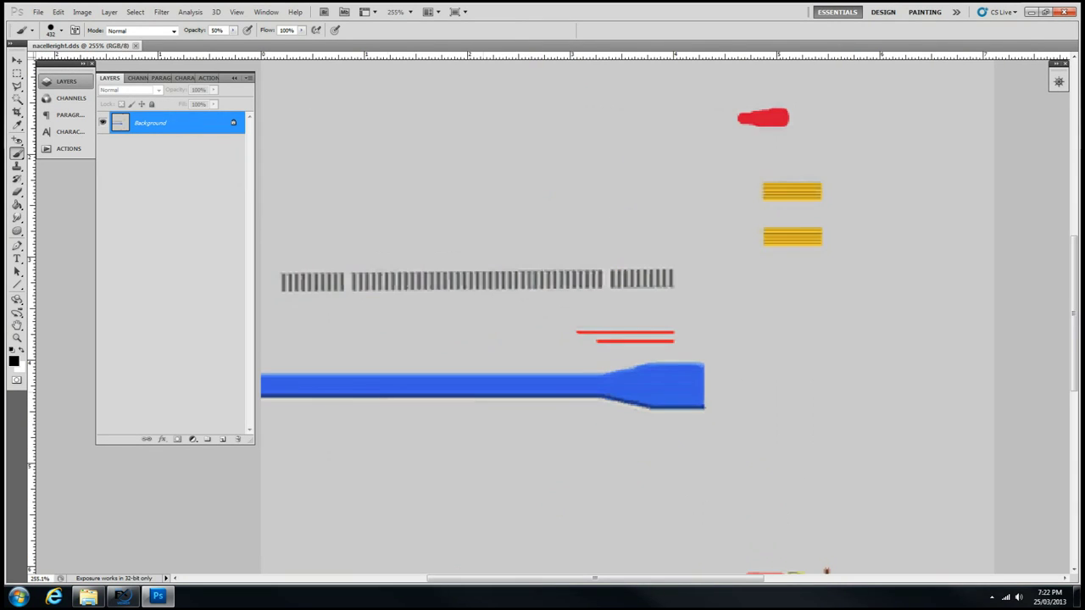
key(w)
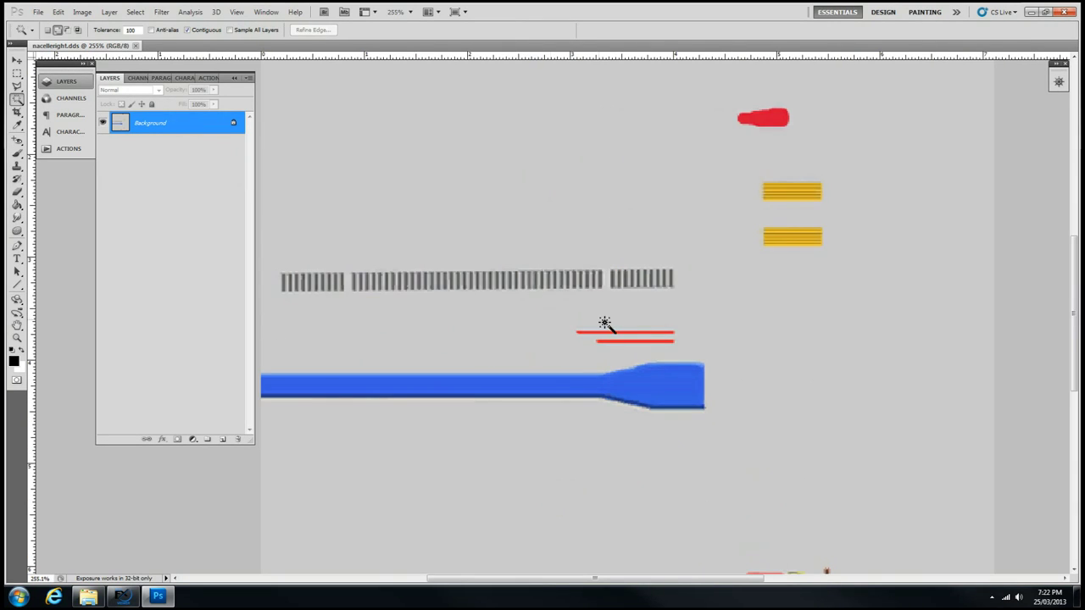
scroll(332, 426, down, 1)
scroll(364, 410, up, 1)
scroll(543, 385, up, 4)
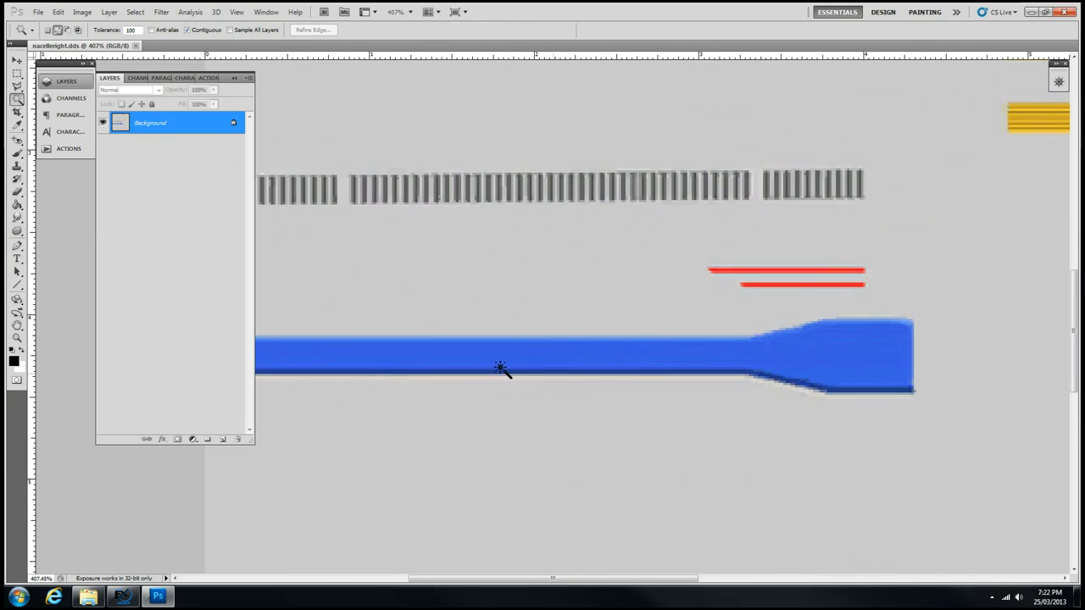
scroll(502, 368, down, 2)
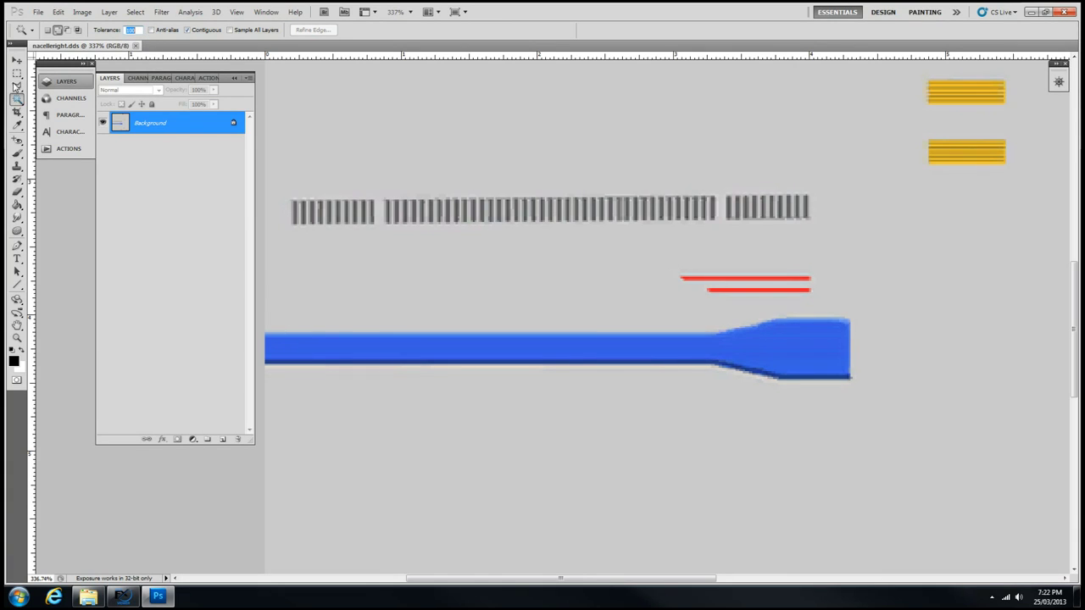
click(17, 75)
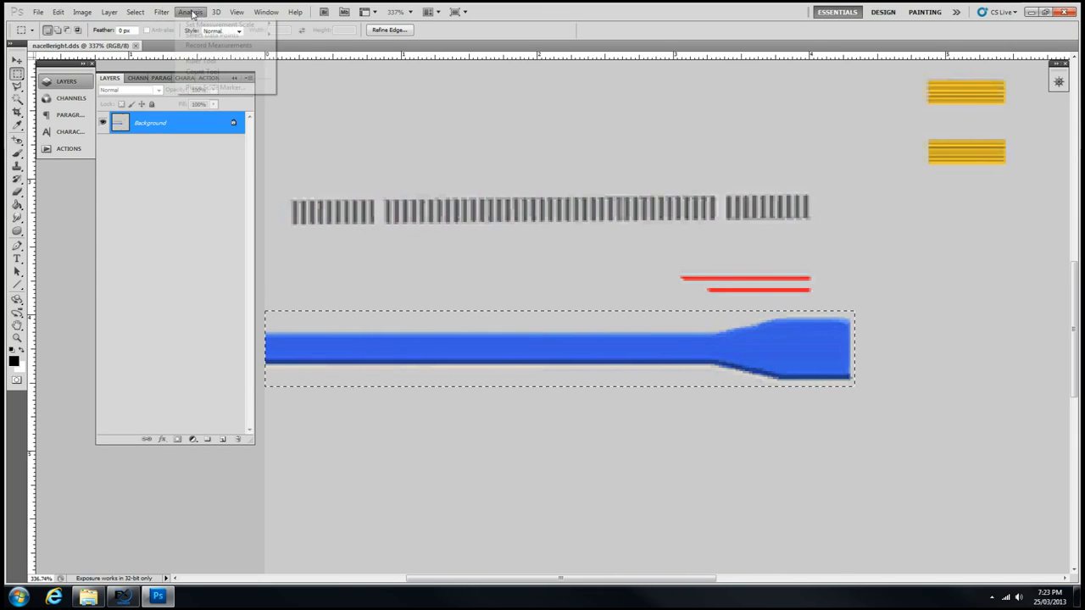
click(60, 11)
mouse_move(66, 16)
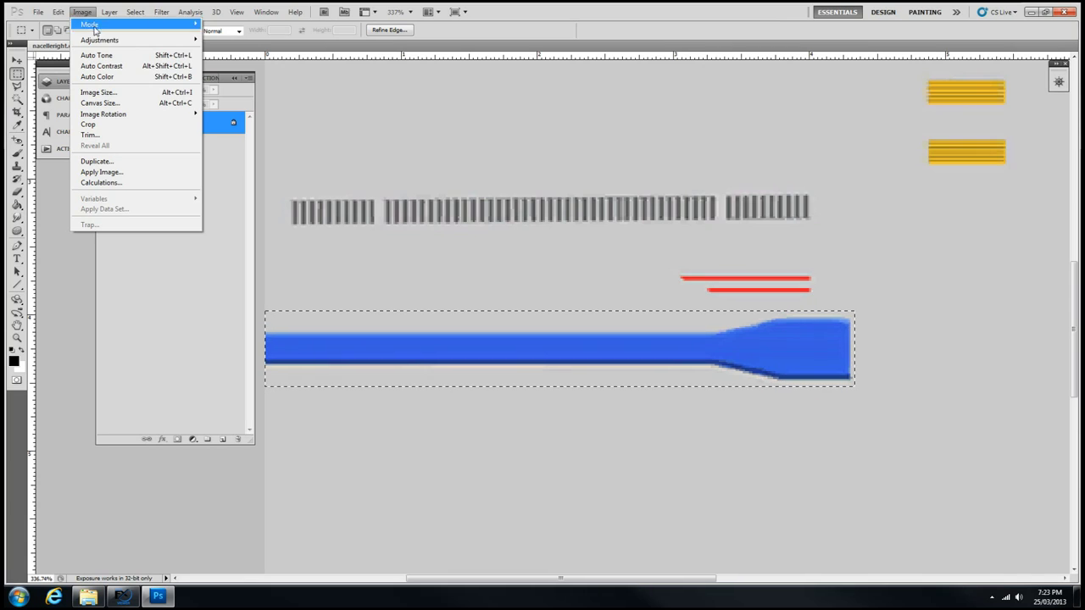
mouse_move(99, 40)
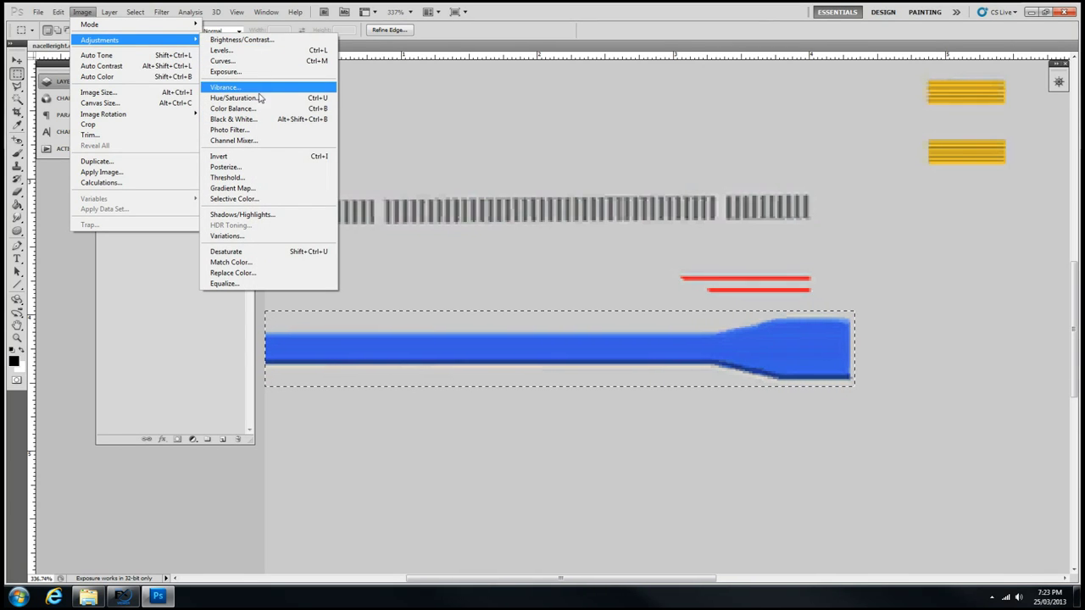
click(319, 100)
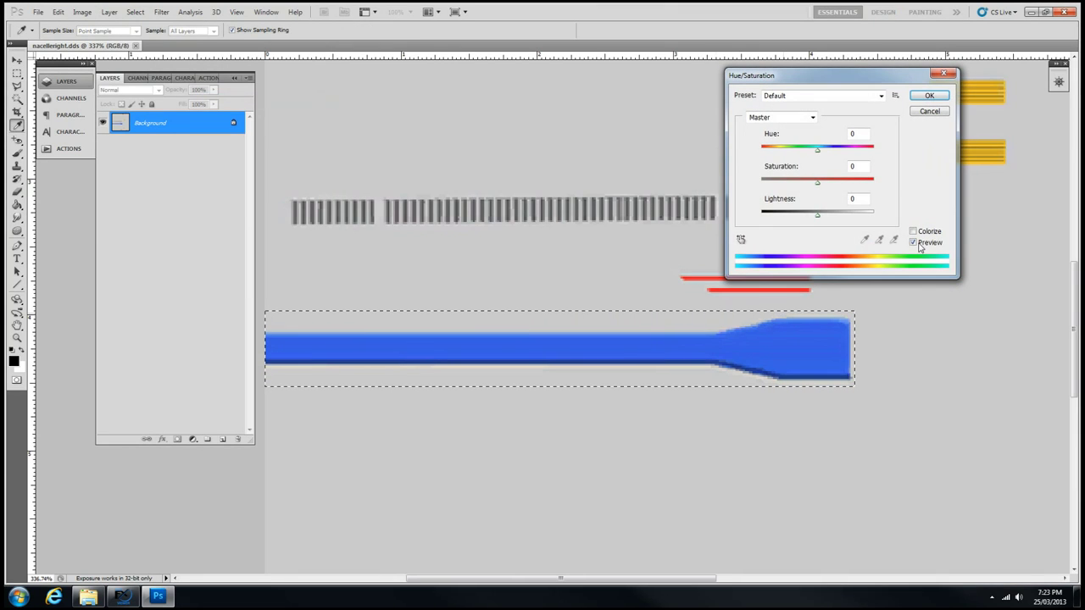
Target the Blues range and apply Hue +180, Saturation -49, Lightness -100 to the bar
click(812, 117)
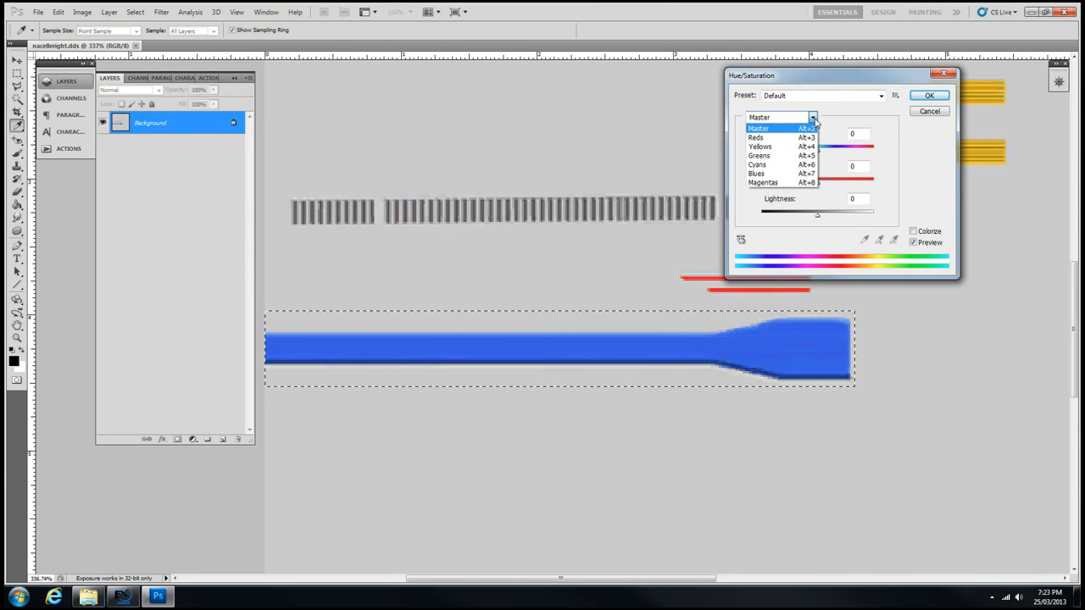
click(764, 174)
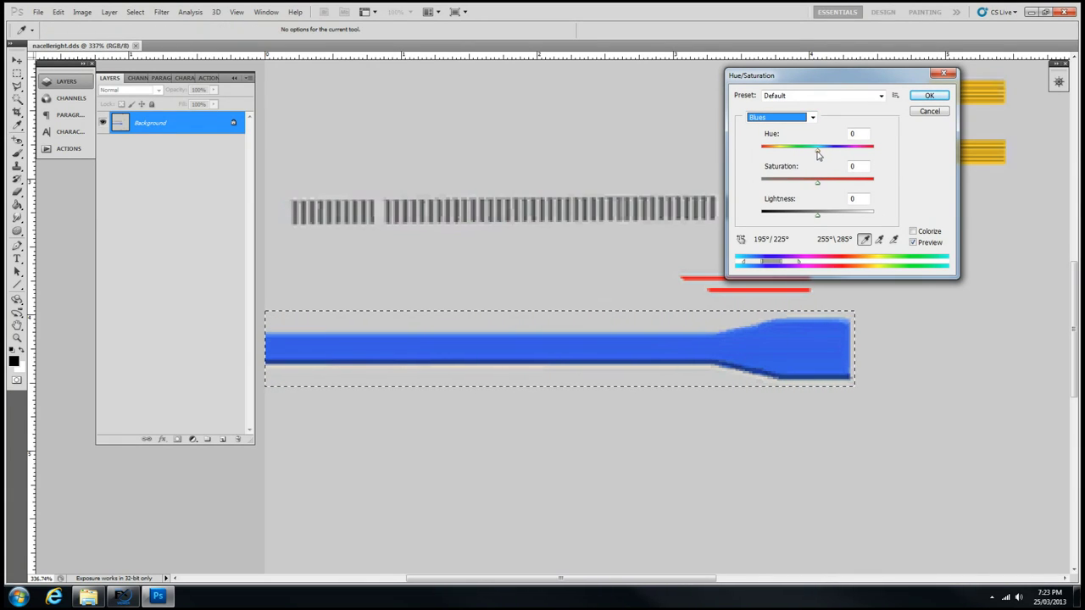
drag(819, 155, 870, 149)
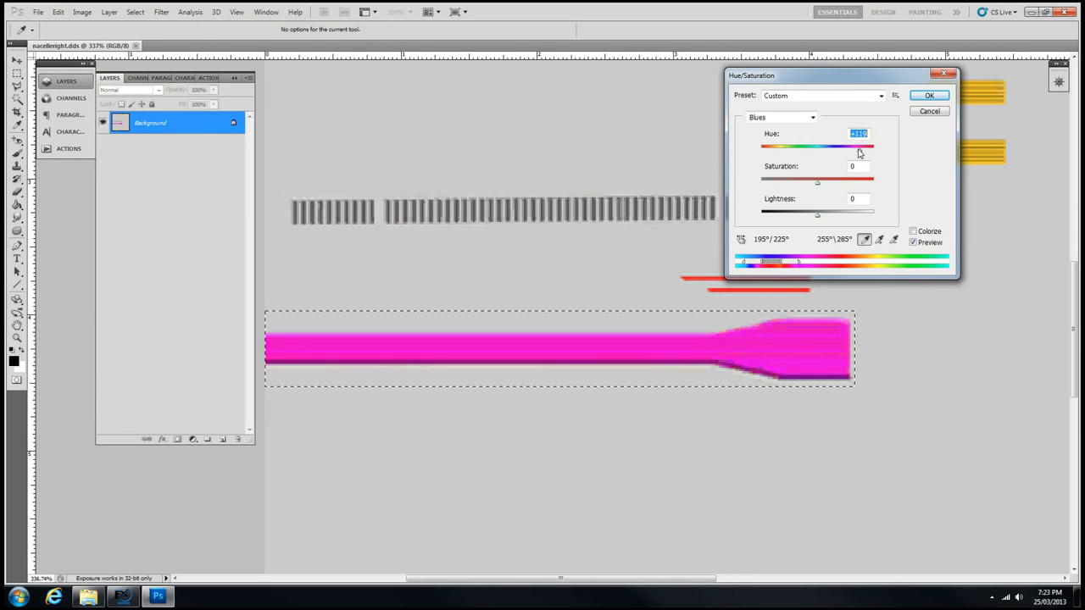
drag(844, 155, 879, 161)
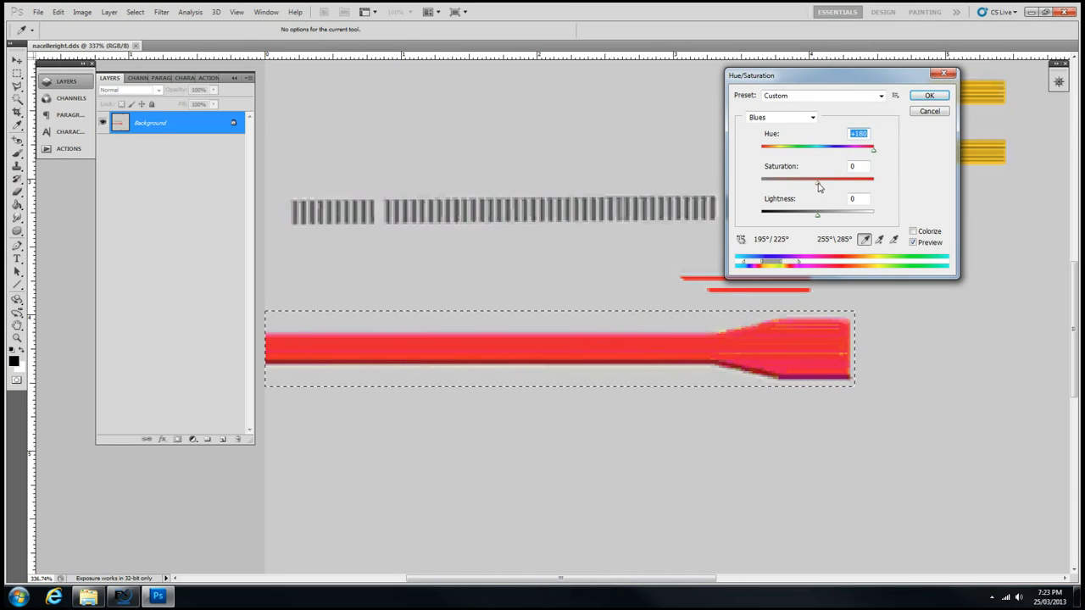
drag(819, 185, 776, 186)
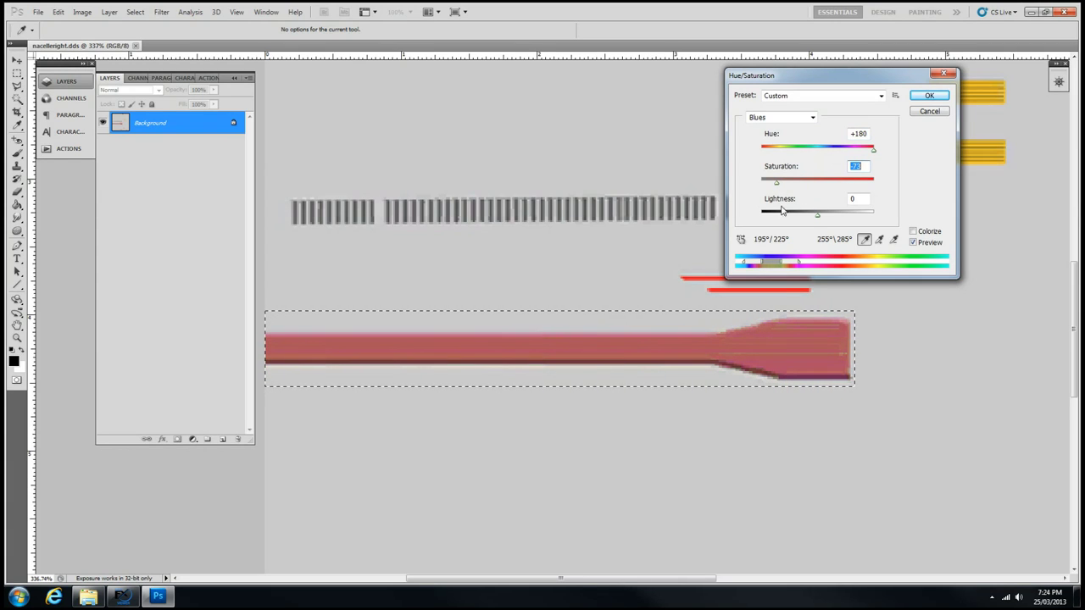
drag(818, 219, 768, 223)
mouse_move(874, 150)
mouse_down()
mouse_move(756, 155)
mouse_move(889, 156)
mouse_up()
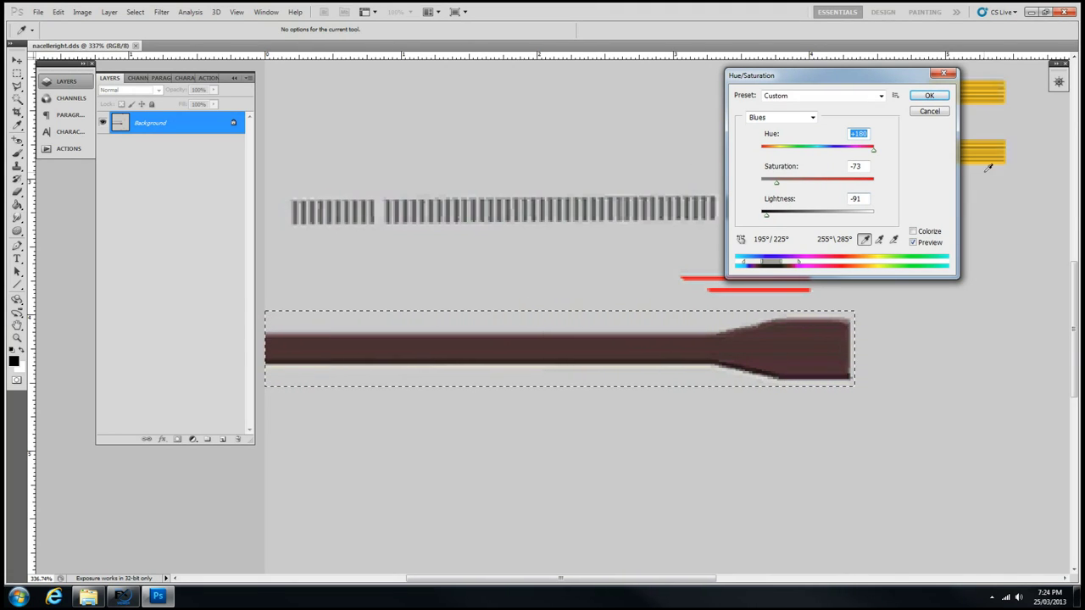
mouse_move(873, 150)
mouse_down()
mouse_move(853, 158)
mouse_move(877, 155)
mouse_up()
drag(778, 185, 784, 185)
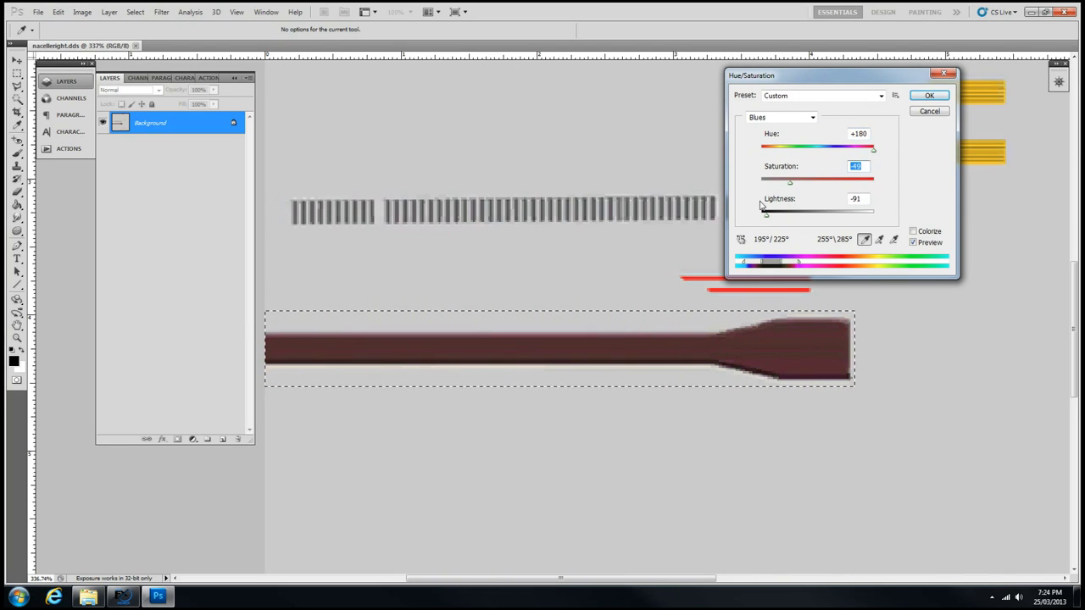
drag(767, 218, 761, 218)
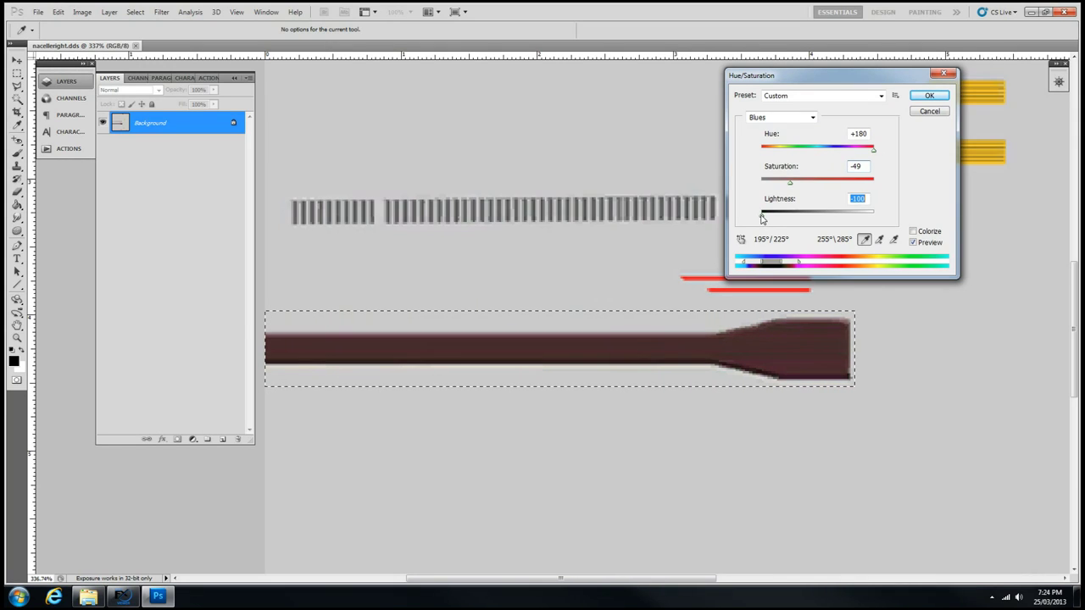
click(928, 97)
Deselect the recoloured brown bar on the nacelle texture
scroll(512, 163, down, 5)
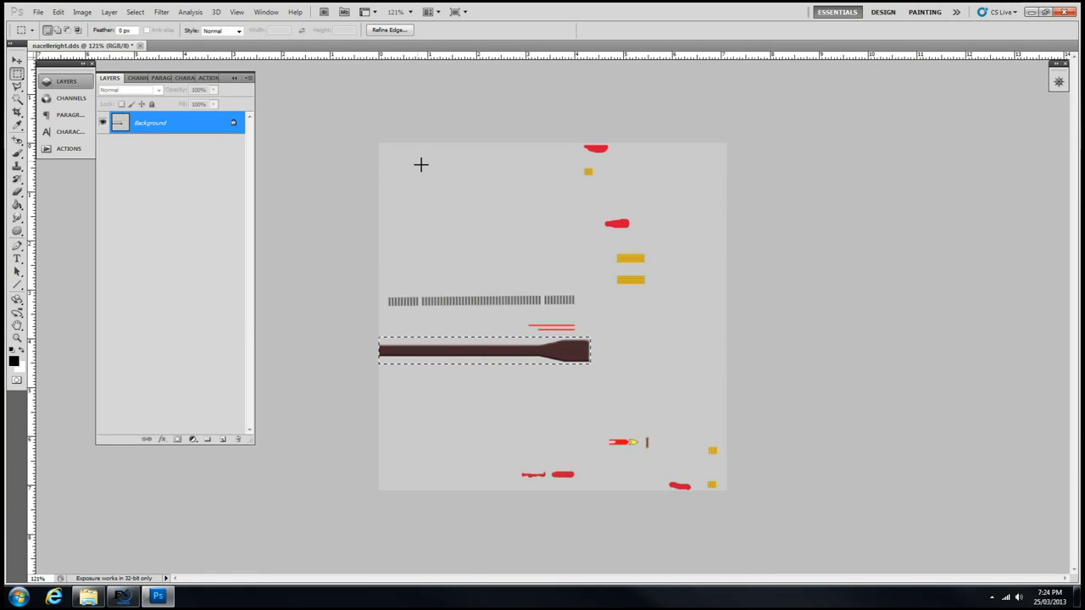
scroll(492, 170, up, 2)
scroll(492, 171, up, 1)
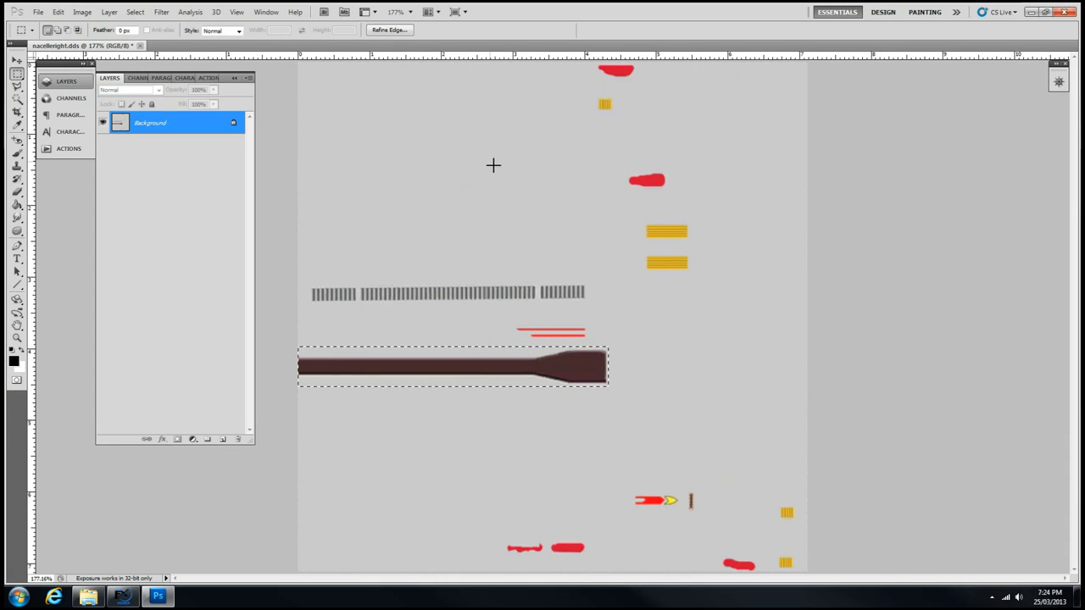
click(540, 164)
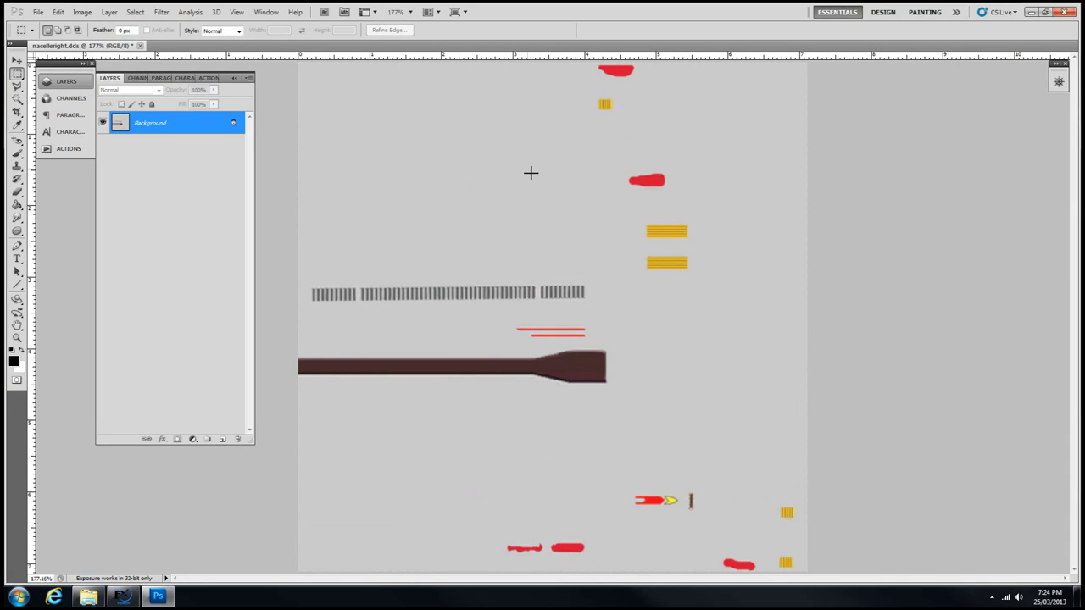
scroll(530, 170, down, 1)
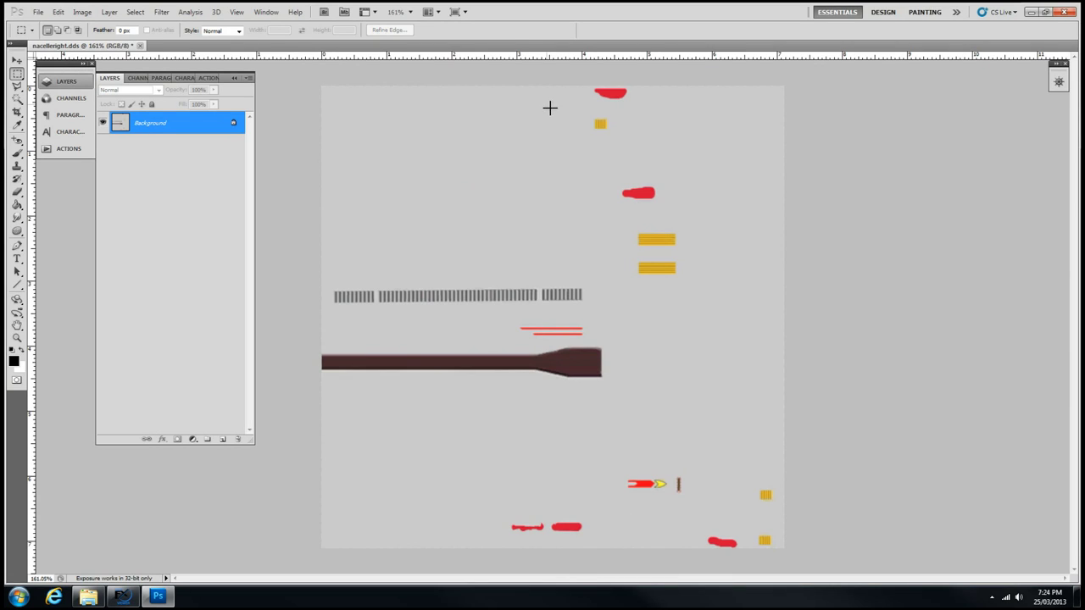
Magic Wand-select the four red marks together, leaving the yellow marking out
key(w)
click(611, 94)
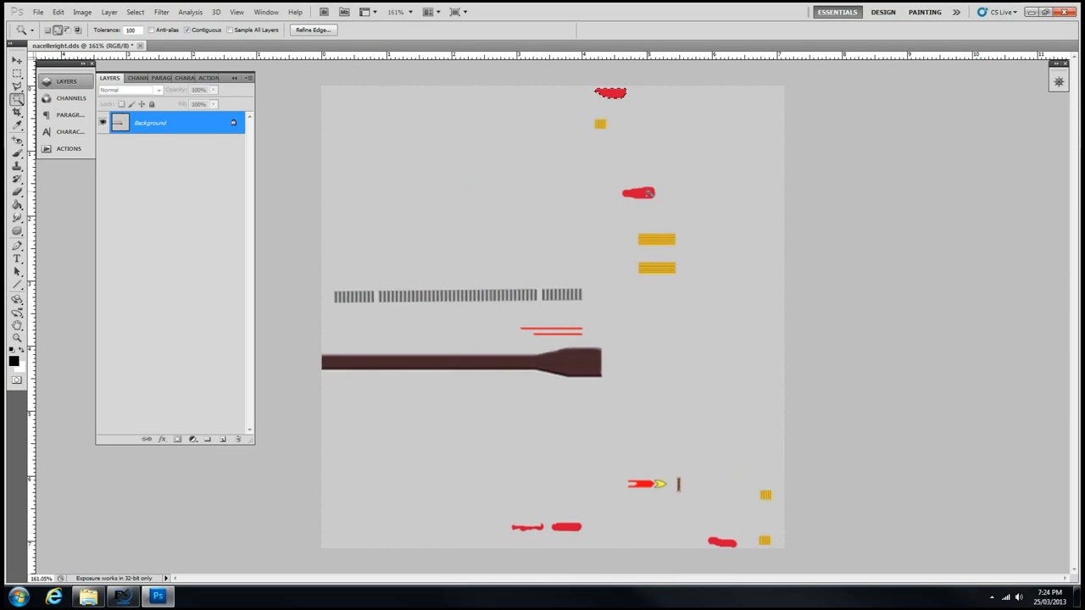
shift+click(649, 193)
shift+click(572, 528)
shift+click(723, 545)
scroll(659, 188, up, 5)
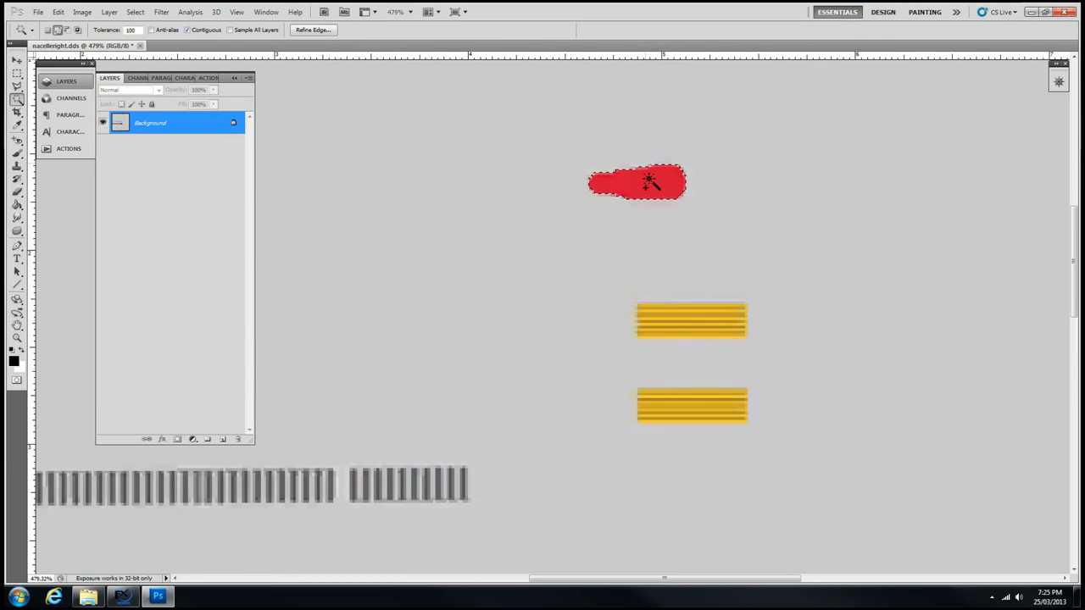
scroll(649, 182, down, 2)
scroll(472, 475, up, 1)
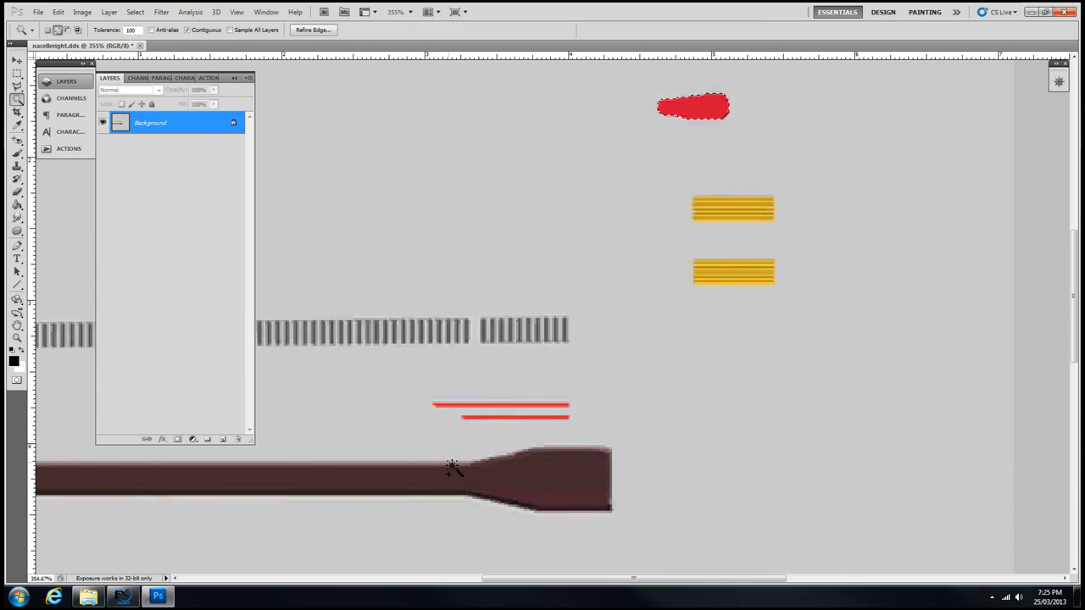
scroll(508, 274, up, 1)
scroll(511, 312, down, 4)
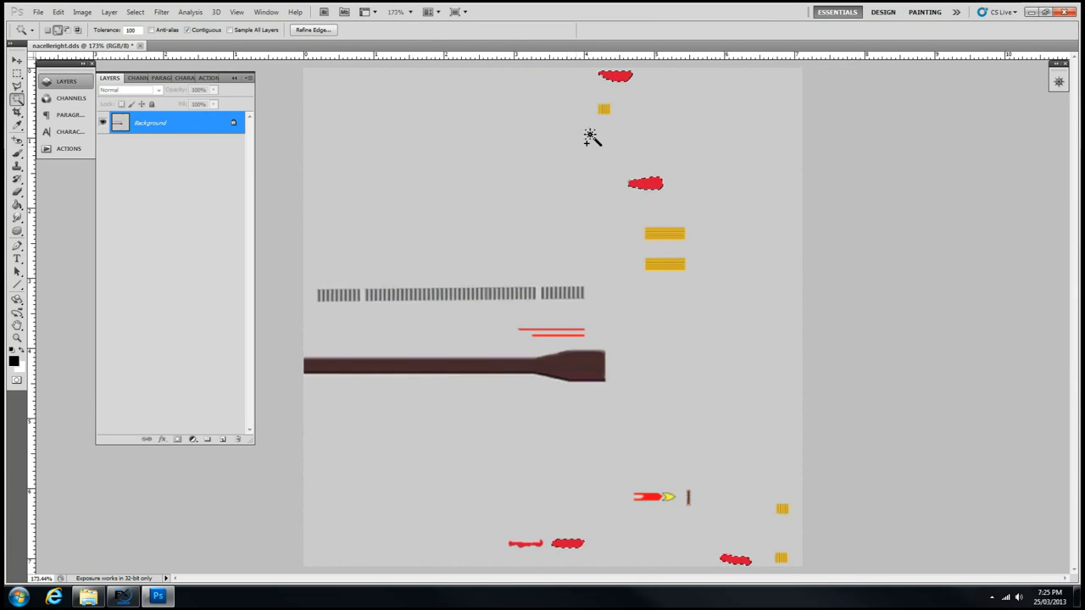
scroll(705, 144, up, 3)
scroll(685, 141, down, 1)
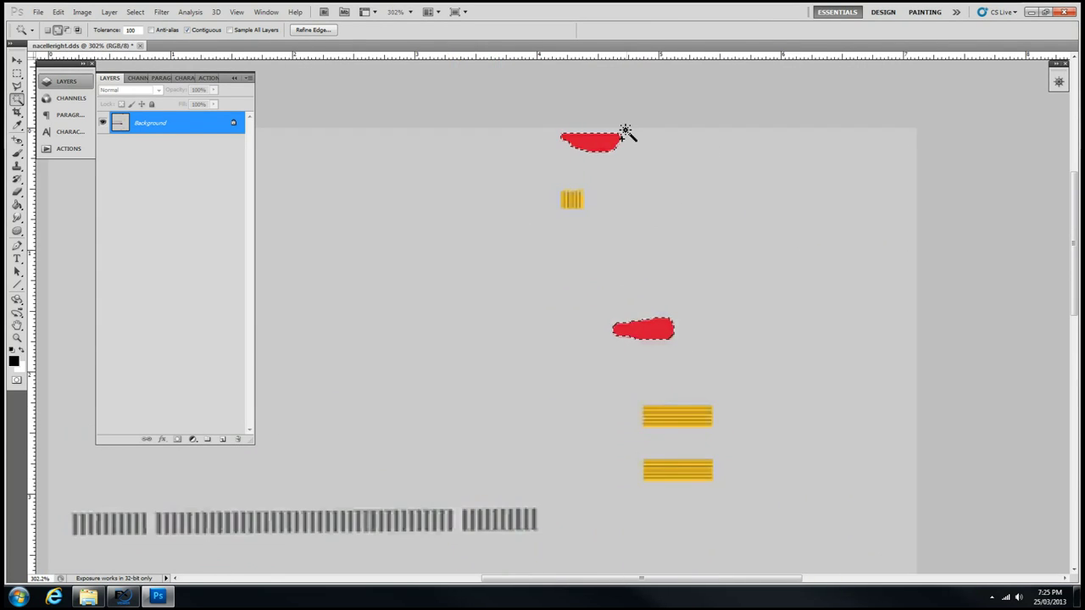
scroll(625, 133, up, 3)
scroll(676, 334, up, 2)
scroll(676, 334, down, 2)
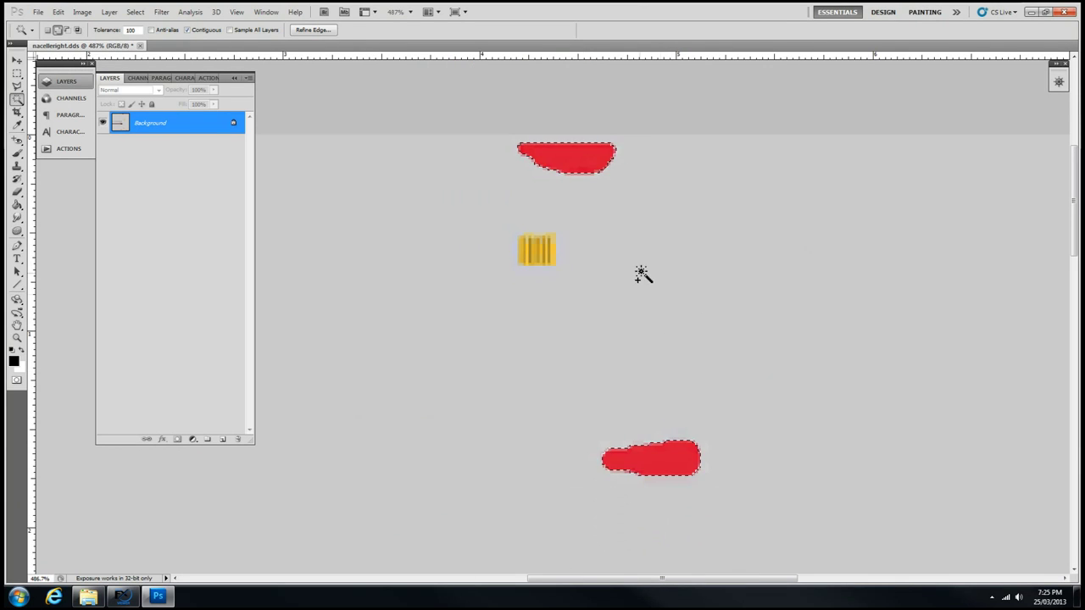
Glance through the Edit menu, then bring up the Image menu
click(59, 12)
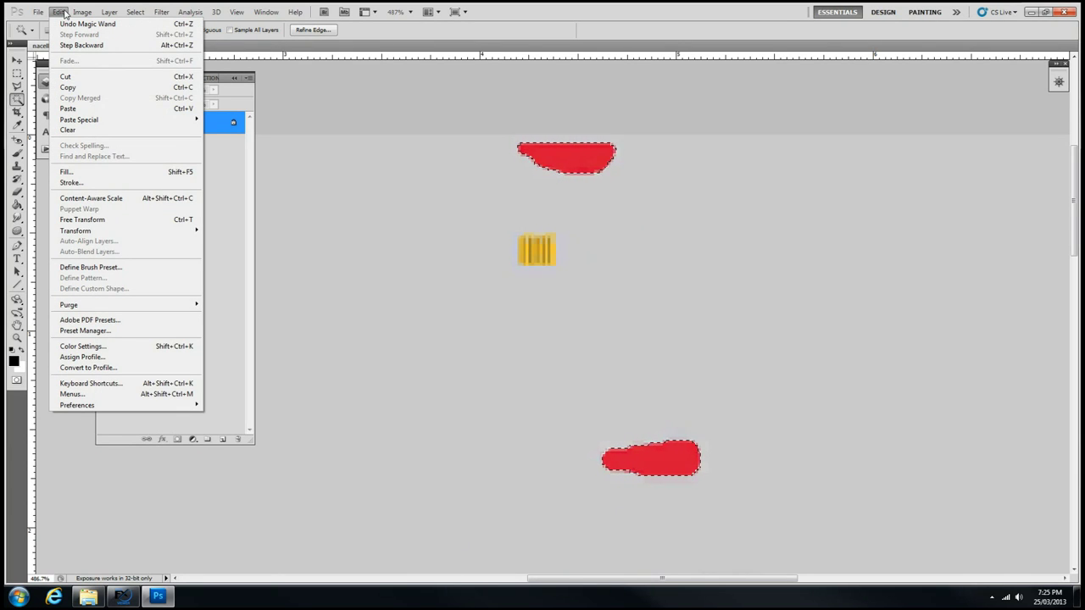
click(61, 12)
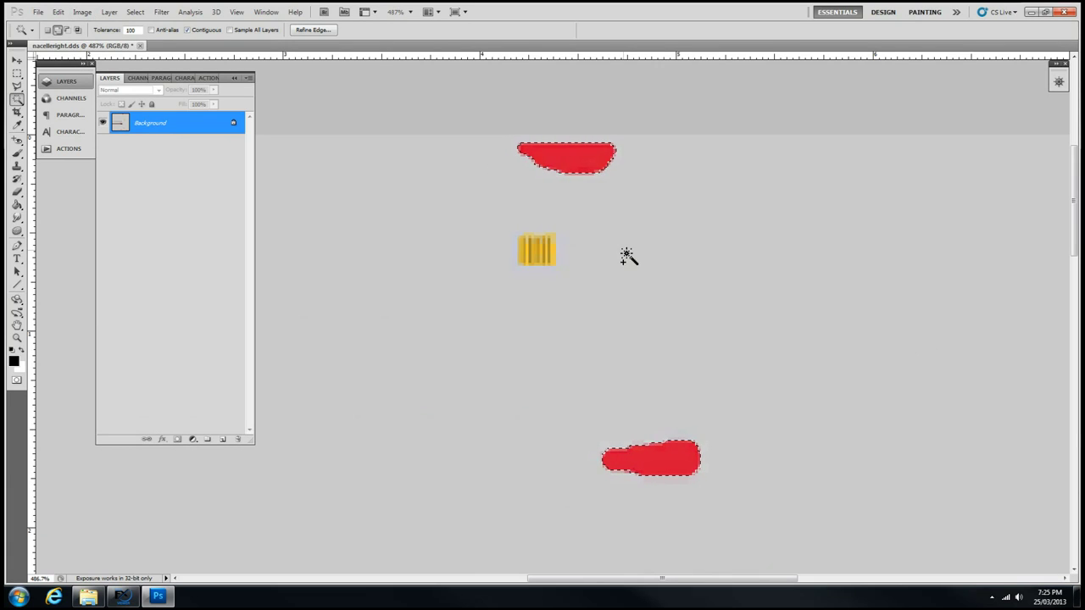
click(87, 15)
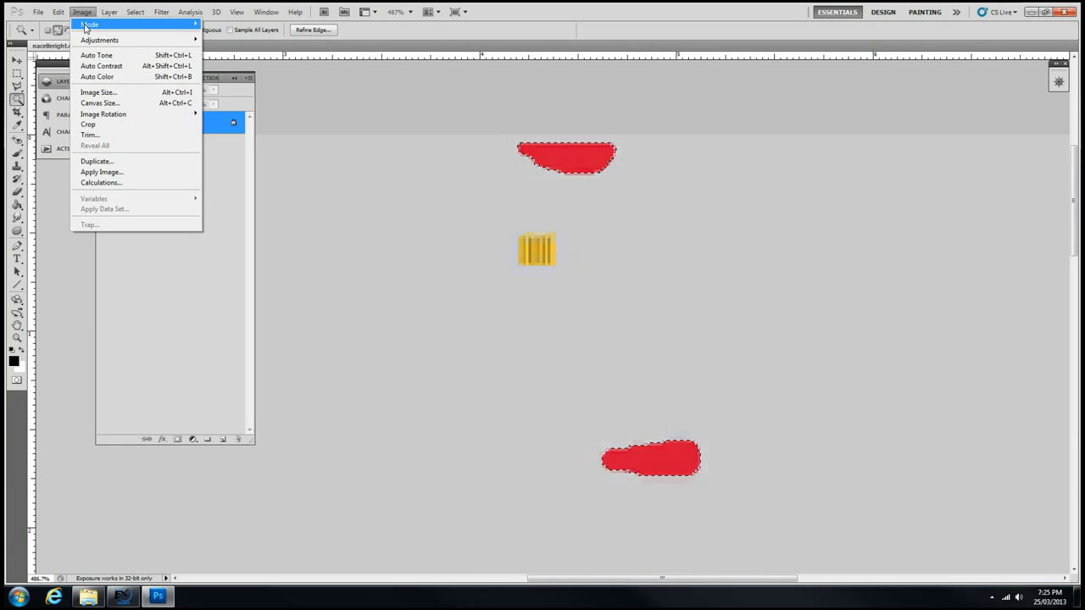
Colorize the red blobs dark brown (Hue 0, Saturation 27, Lightness -53) and fit the texture on screen
mouse_move(95, 41)
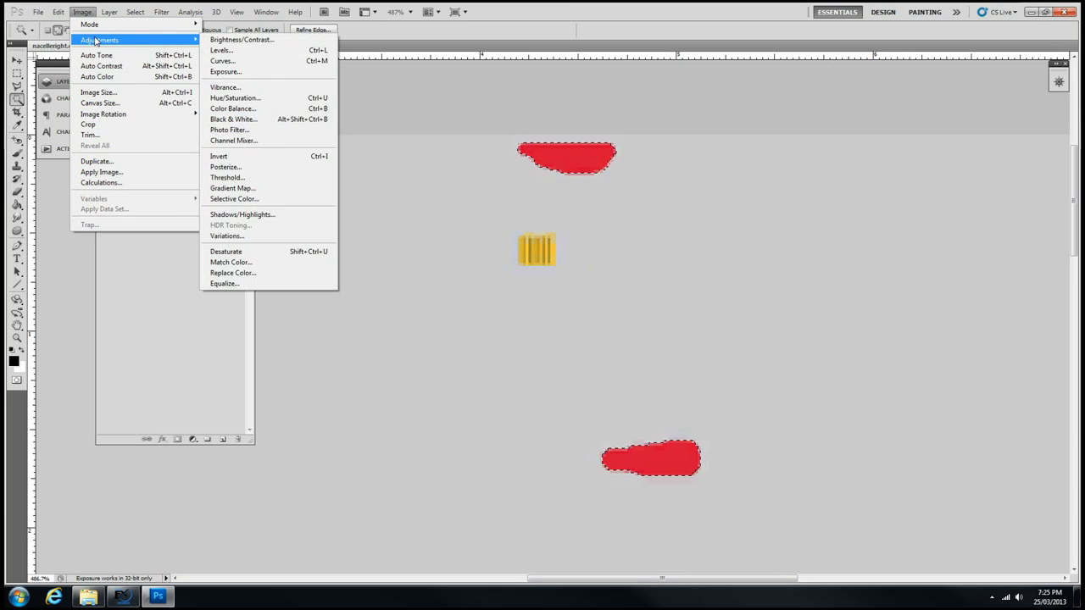
click(310, 98)
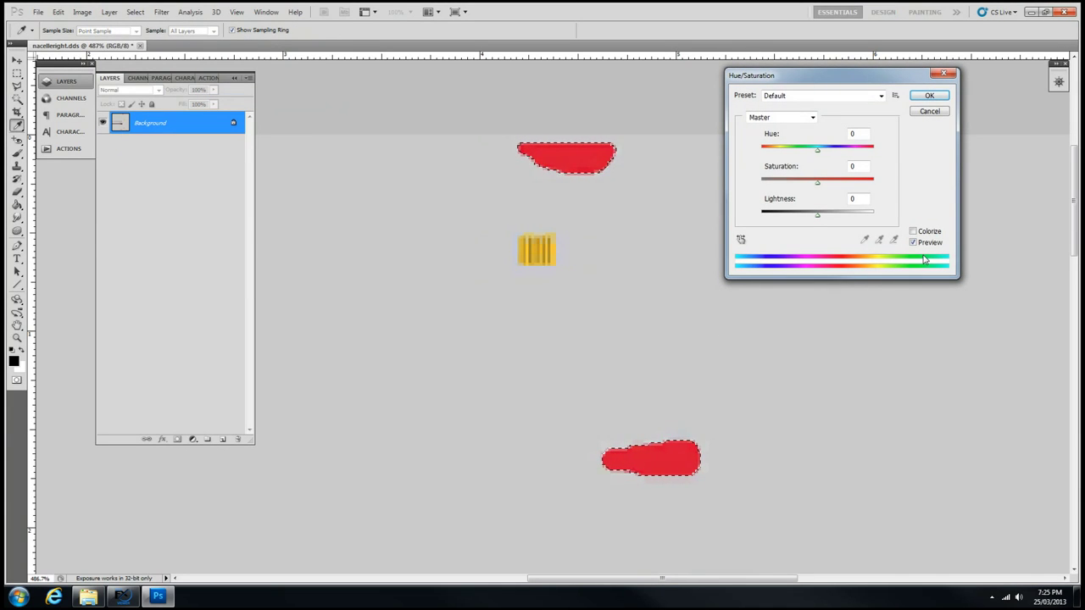
click(913, 231)
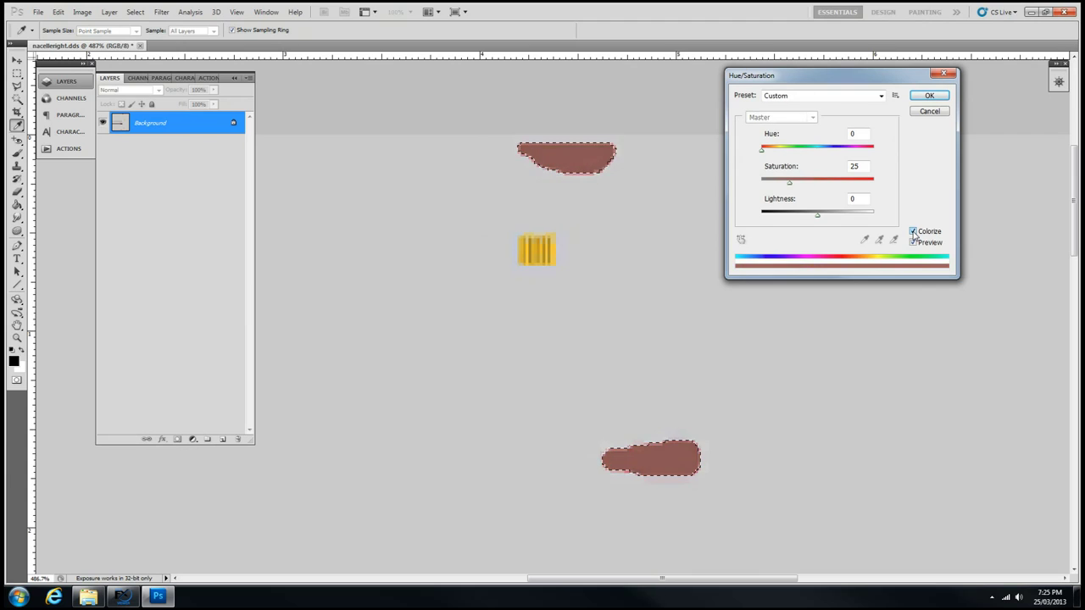
click(789, 183)
drag(818, 218, 791, 219)
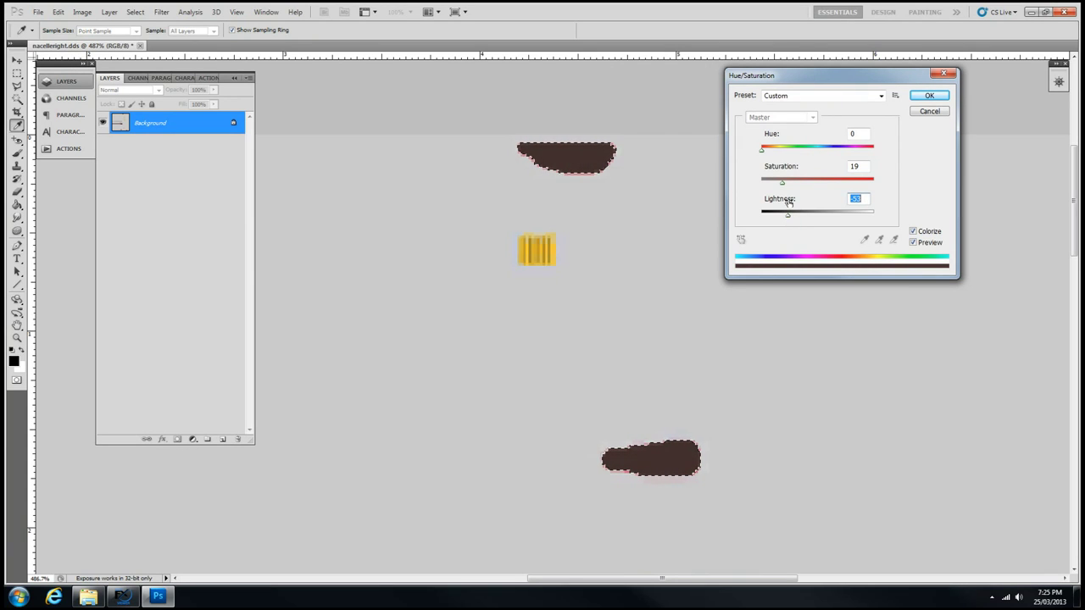
drag(784, 188, 790, 188)
click(928, 95)
key(w)
key(ctrl+0)
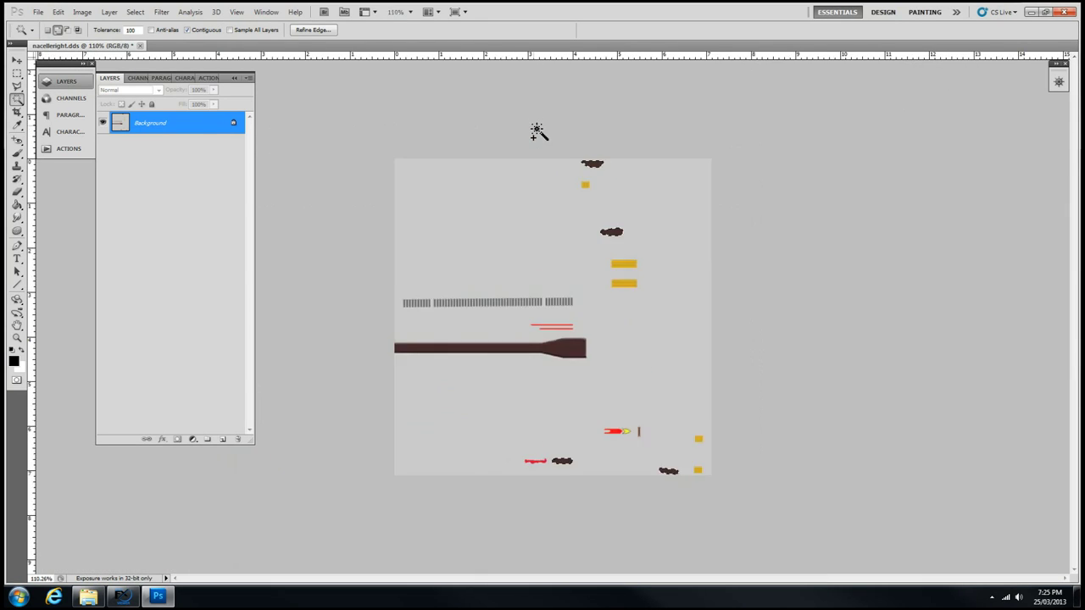
Zoom to fit and save nacelleright.dds, accepting the DXT5 DDS save settings
key(ctrl+minus)
key(ctrl+plus)
key(ctrl+plus)
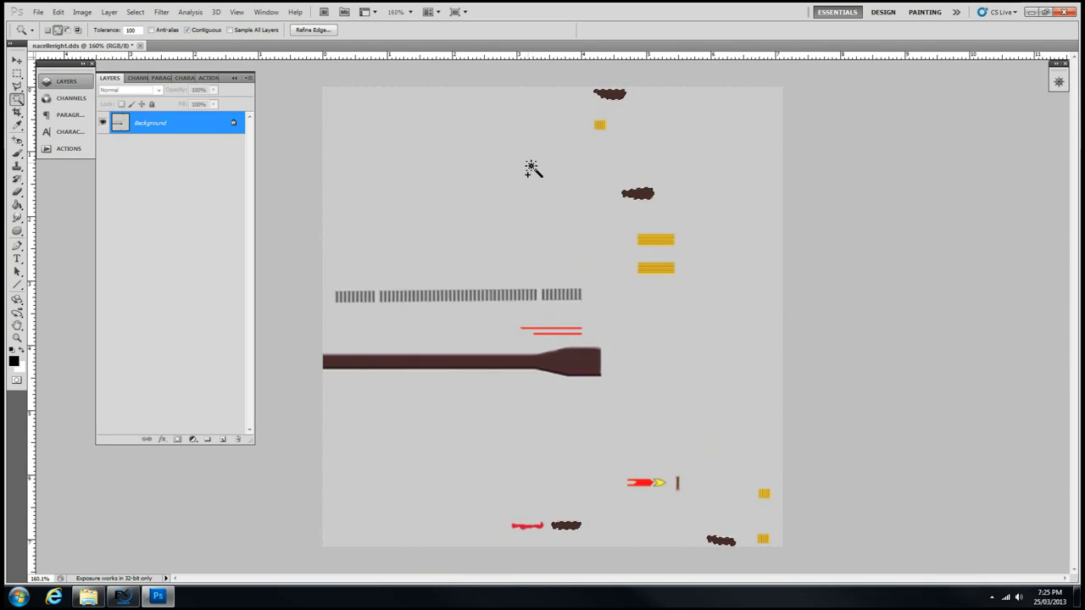
key(ctrl+minus)
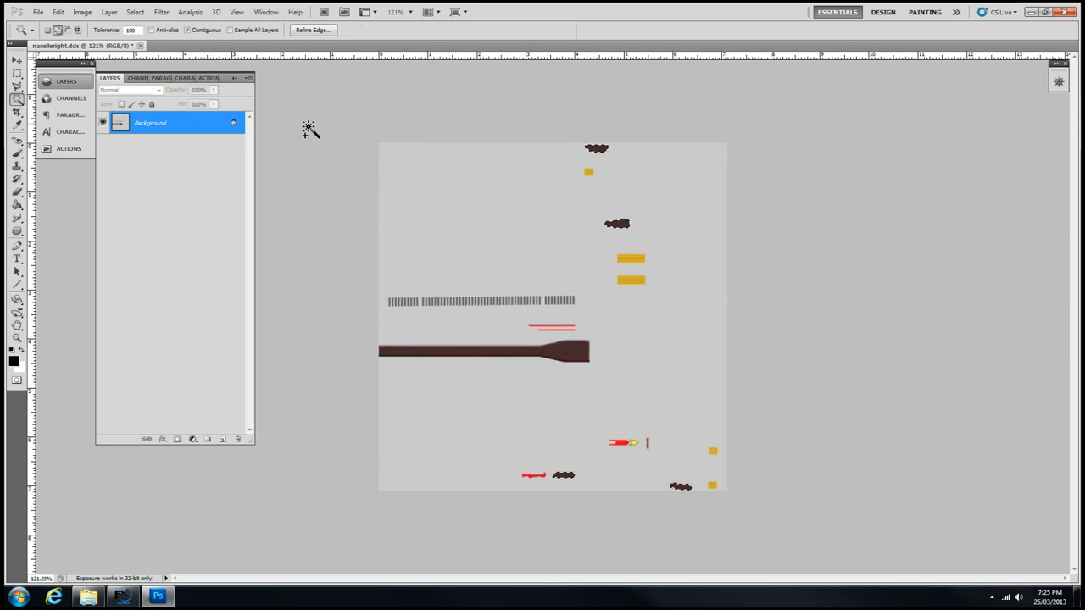
key(m)
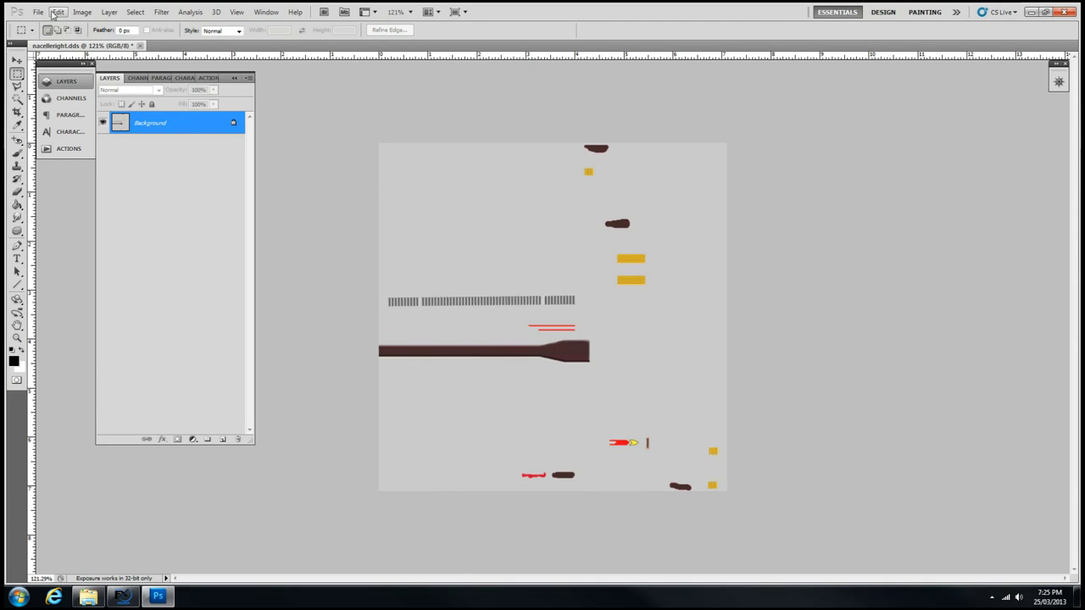
click(38, 12)
click(137, 175)
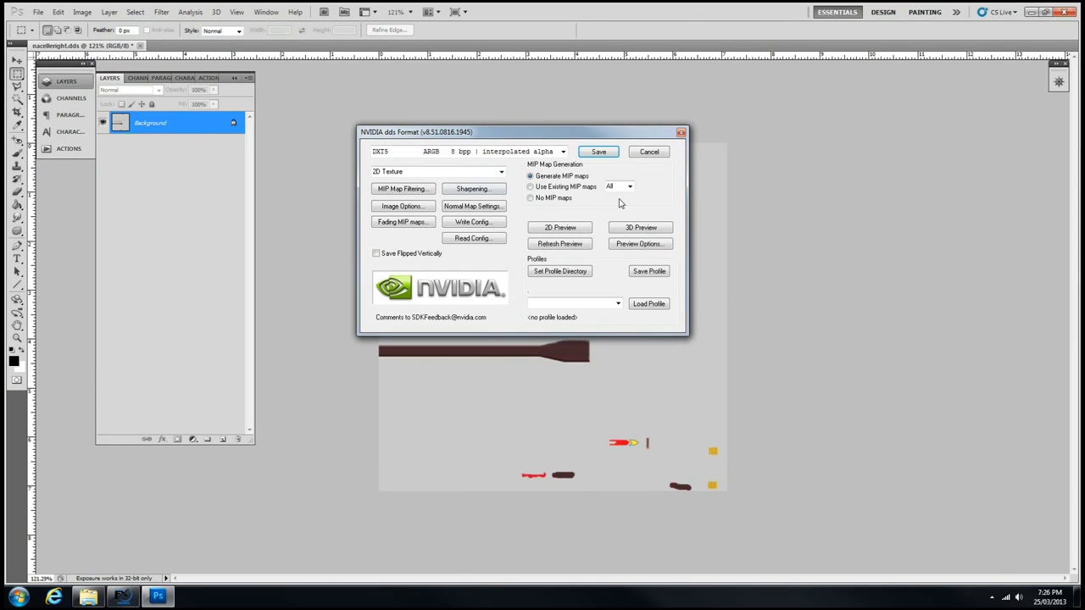
click(603, 152)
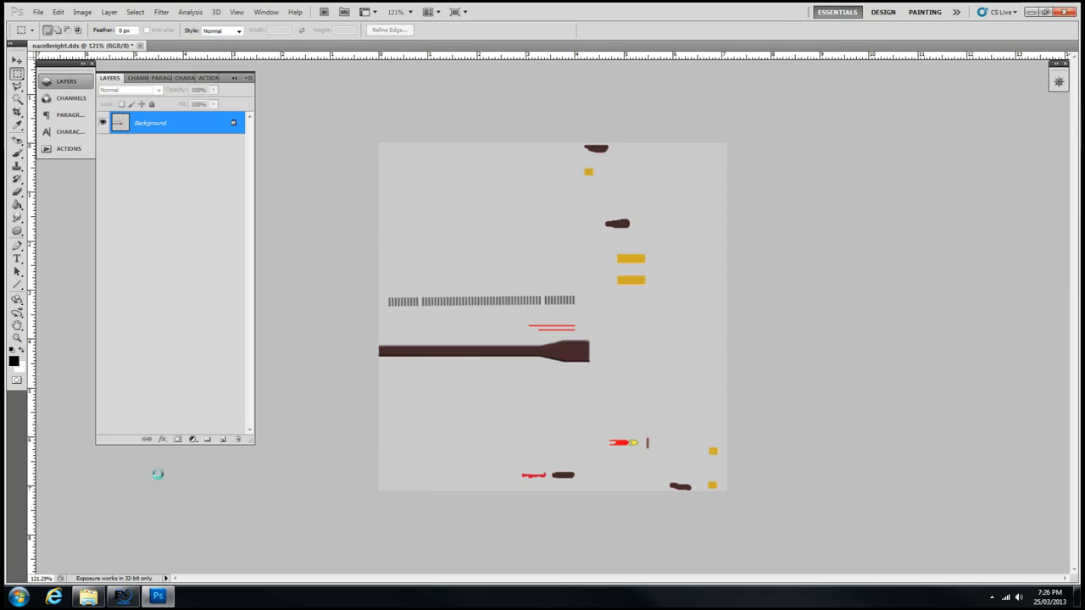
Orbit the shuttle to a level side view and drop Power Level to 0% to reveal the dark brown nacelle stripe
click(123, 596)
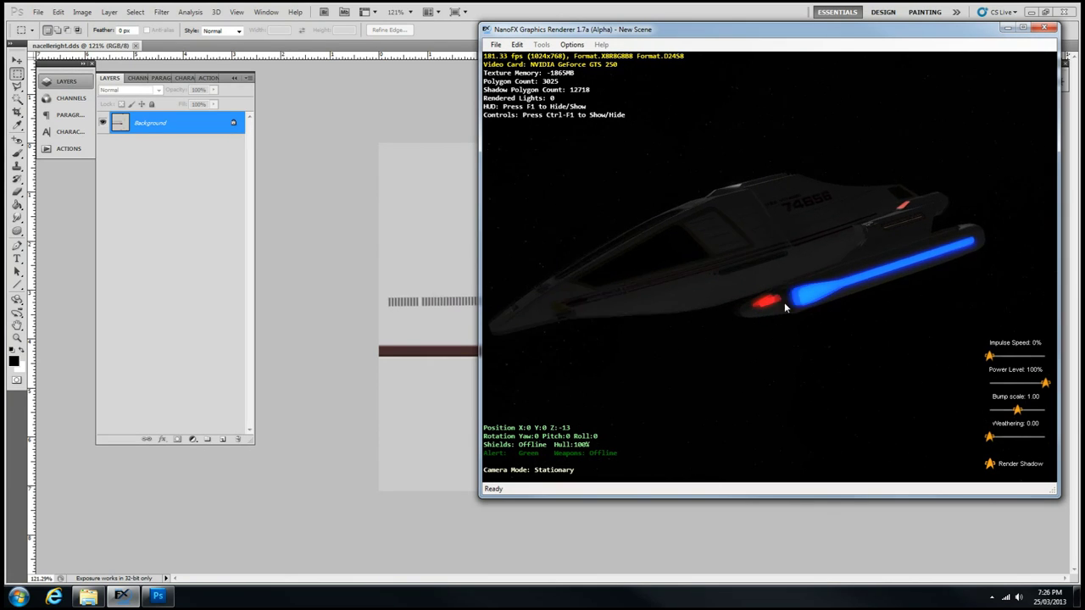
drag(955, 203, 801, 259)
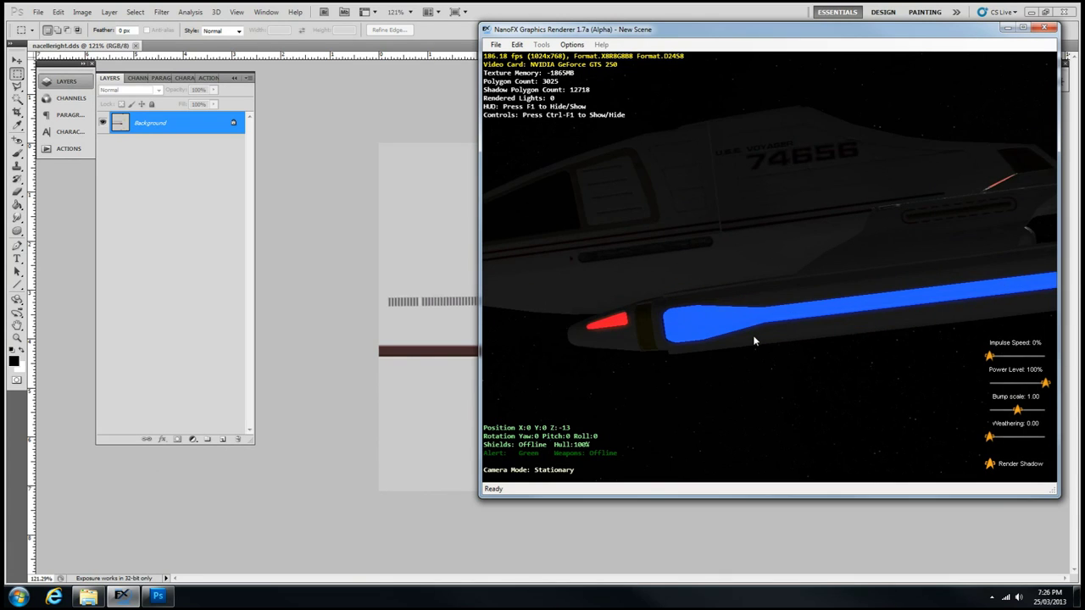
scroll(753, 335, up, 5)
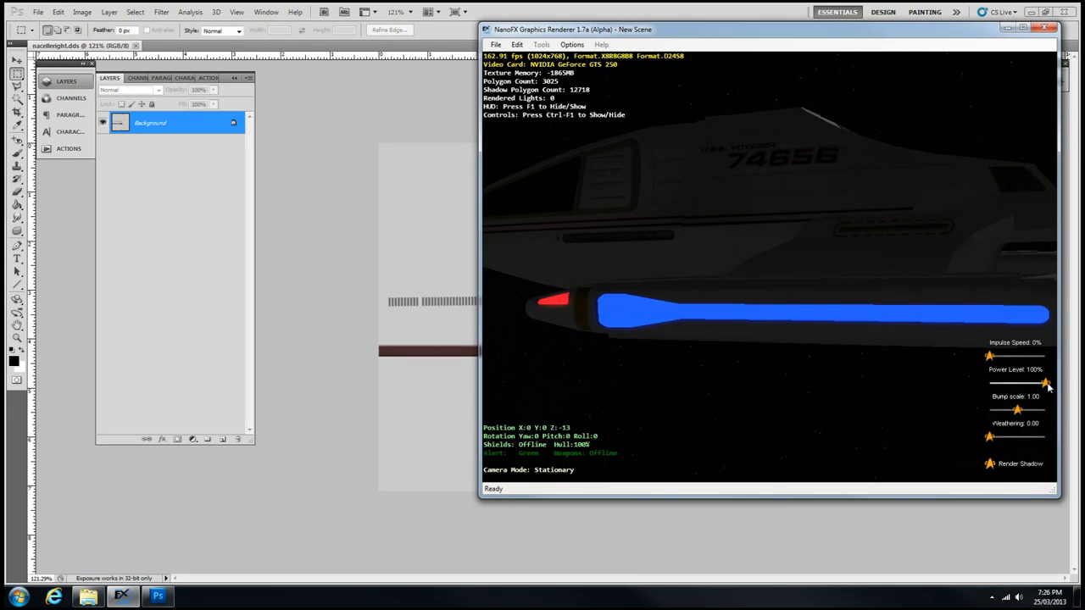
drag(1052, 387, 989, 388)
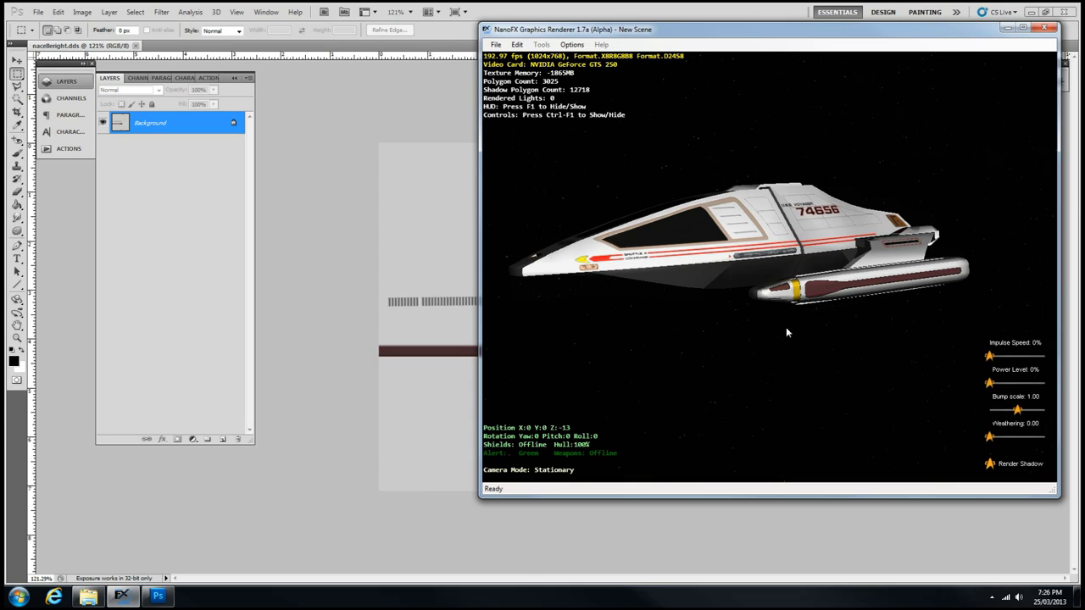
Raise Power Level to 100%, then orbit the shuttle to view it from above
scroll(879, 291, up, 3)
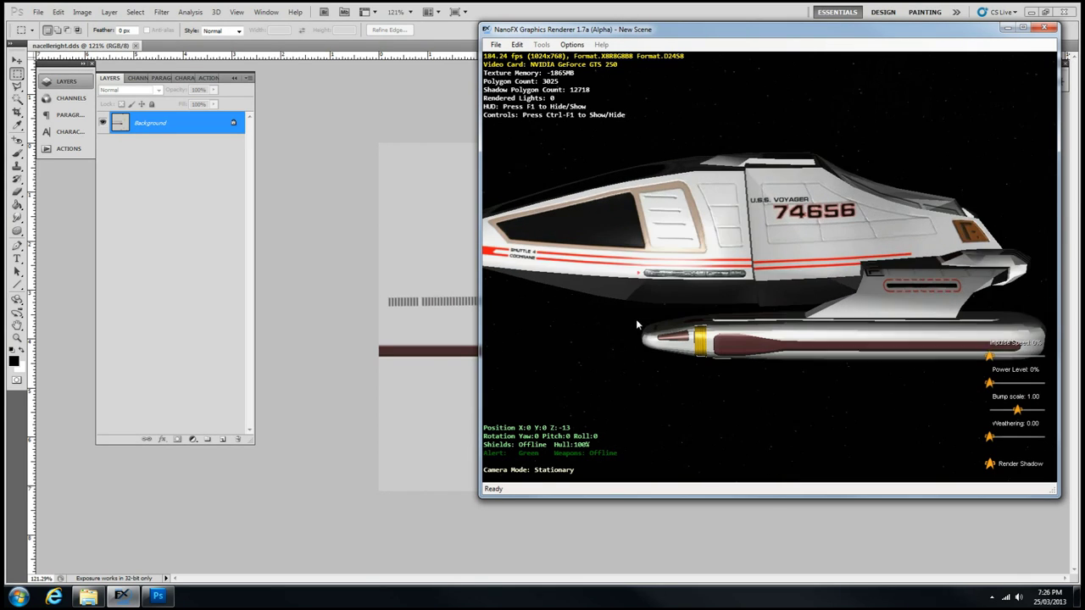
drag(994, 386, 1058, 389)
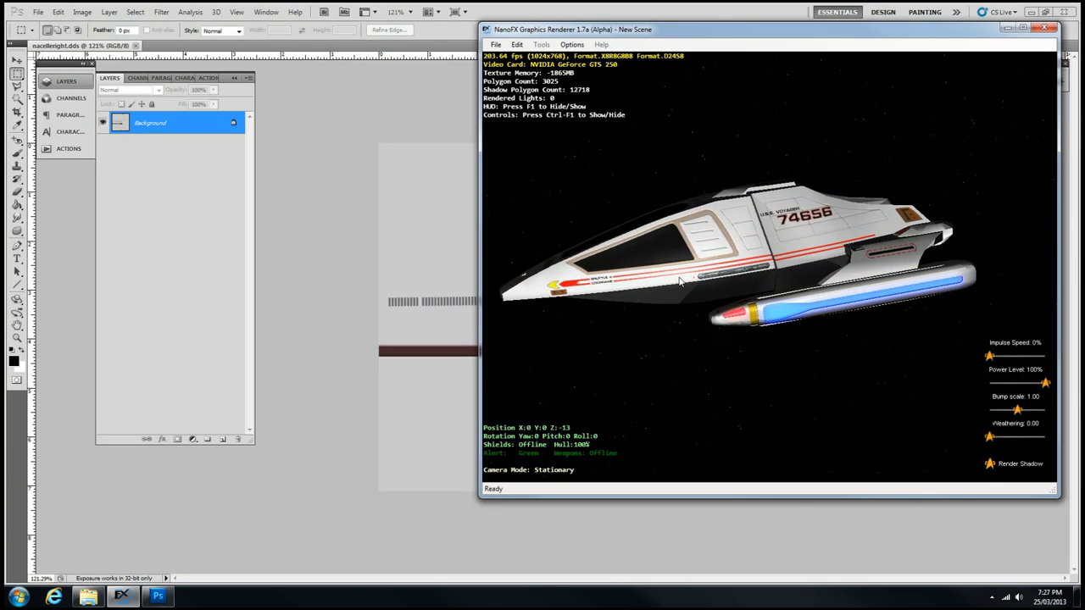
scroll(680, 282, down, 3)
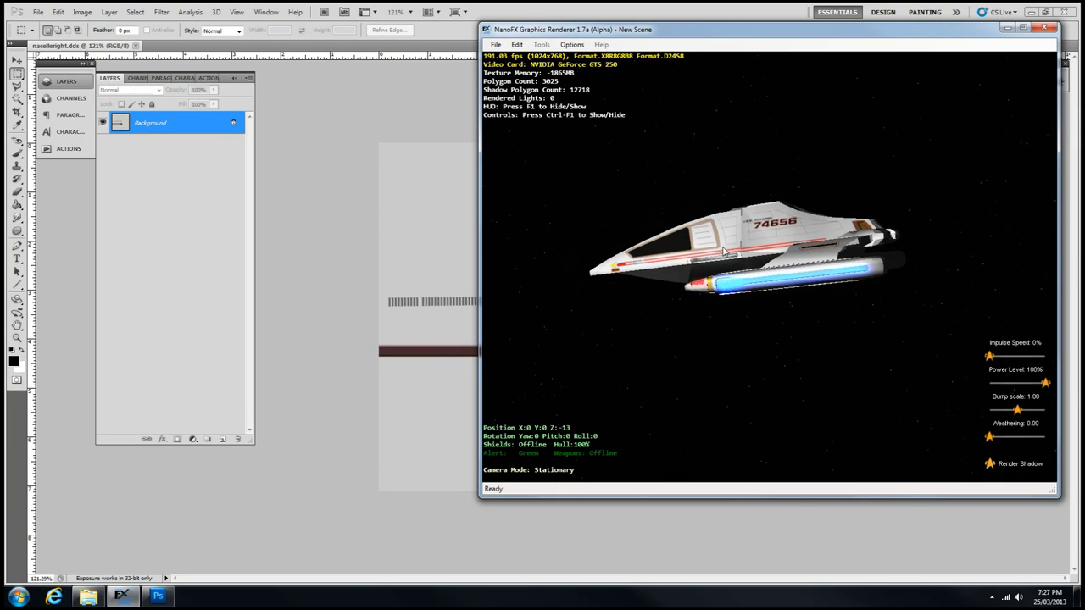
drag(723, 250, 625, 317)
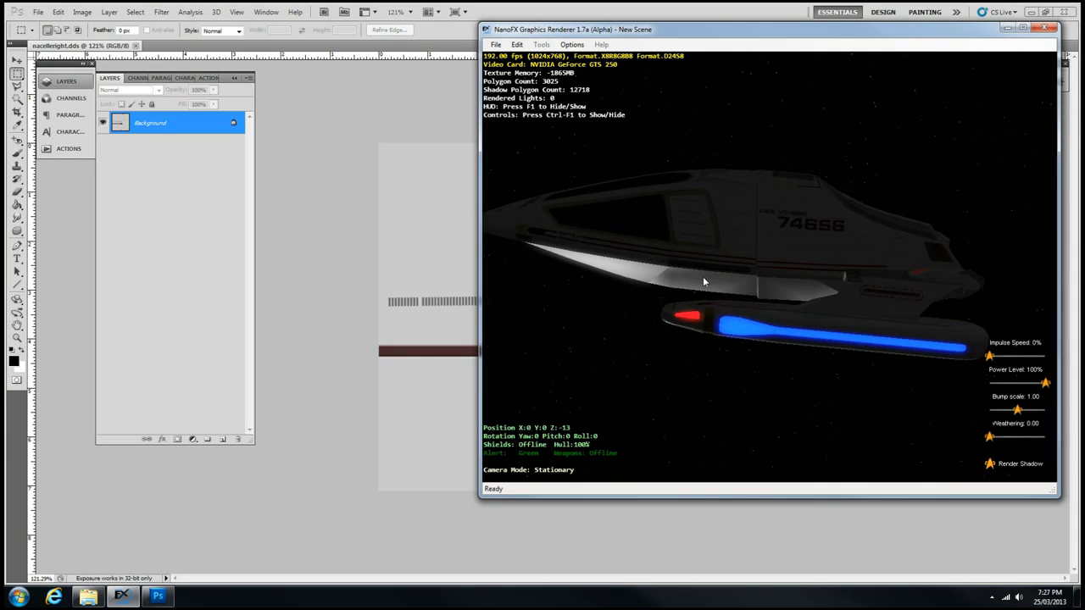
drag(729, 282, 1033, 279)
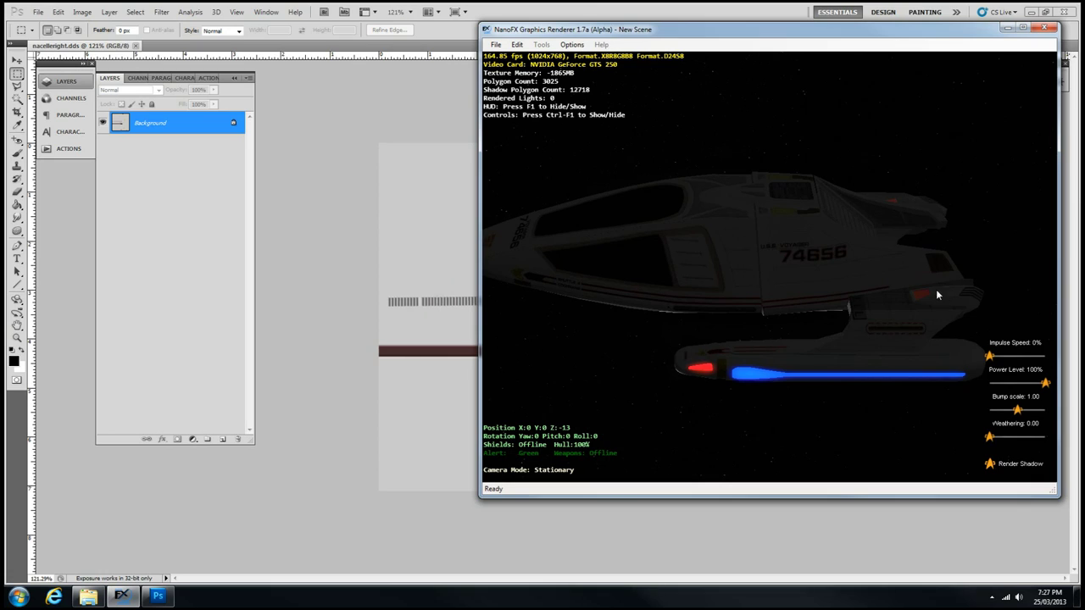
drag(760, 257, 889, 192)
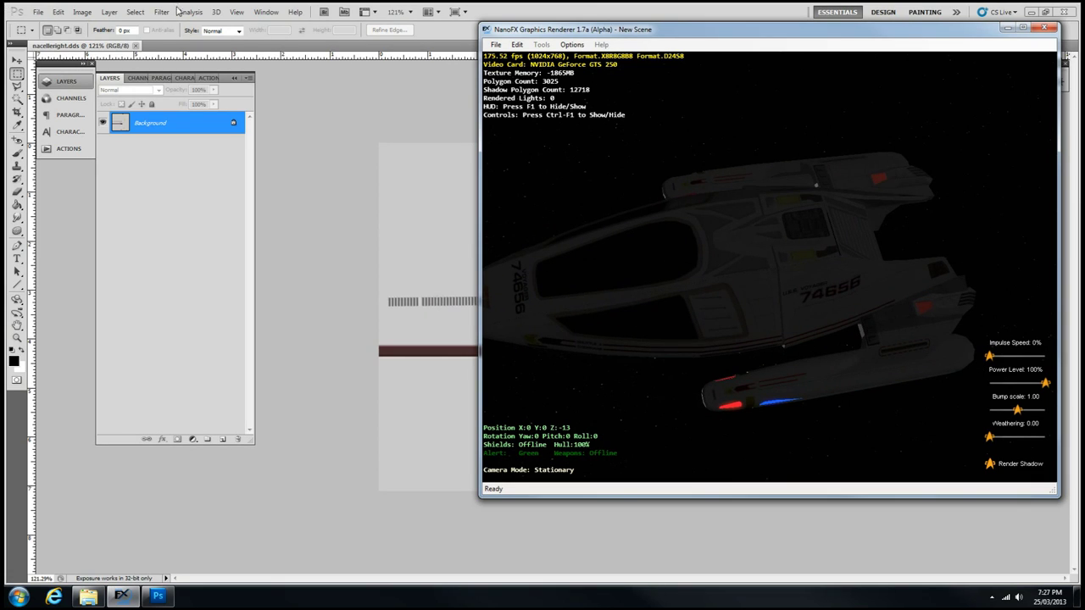
Close the nacelle texture and open pylonright.dds from the shuttle texture folder
click(136, 46)
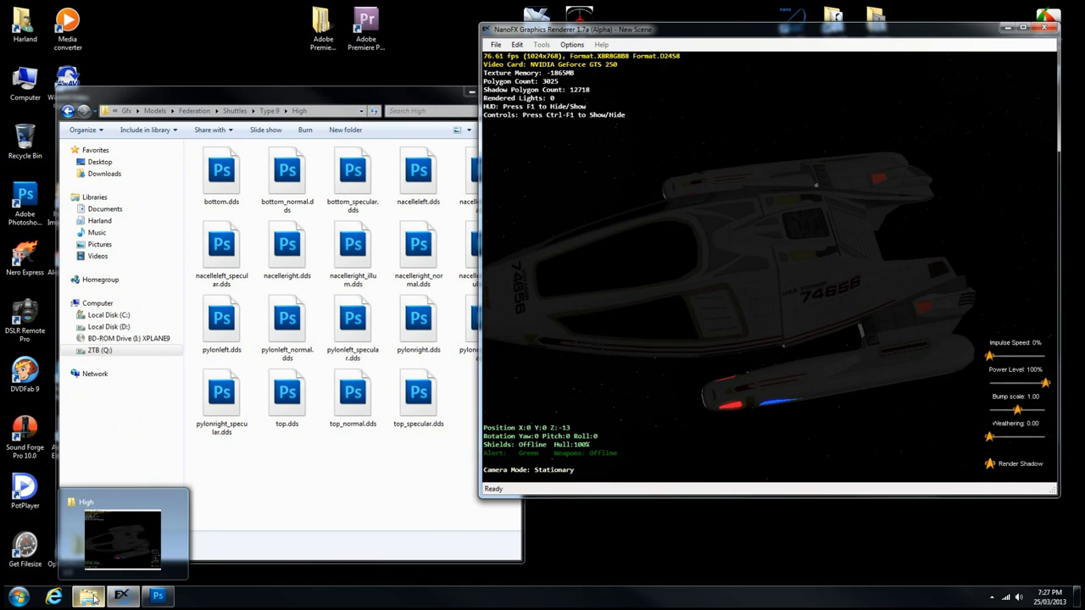
click(88, 597)
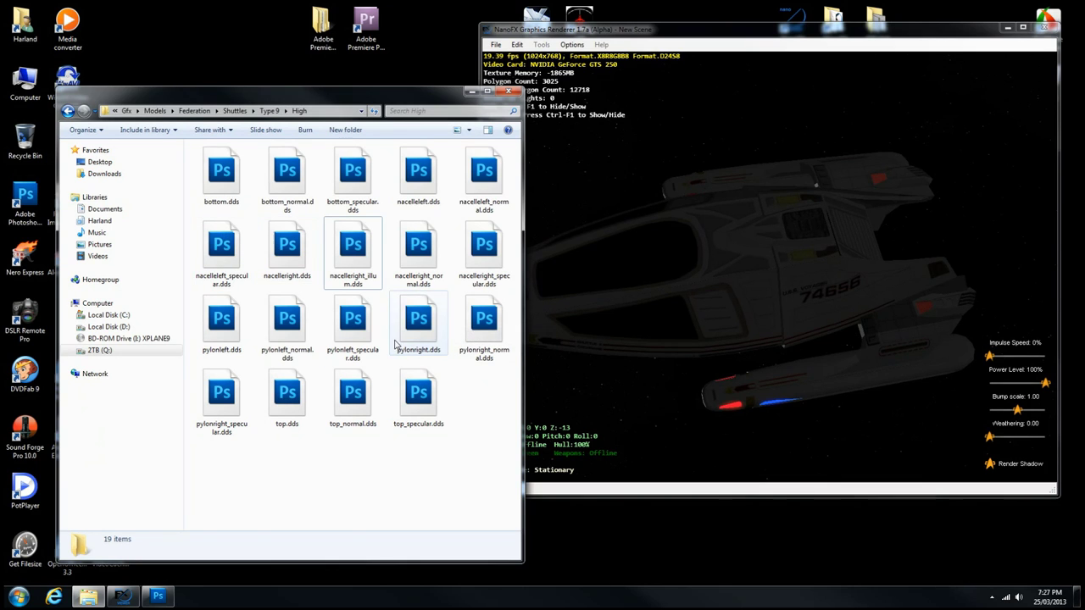
double_click(413, 338)
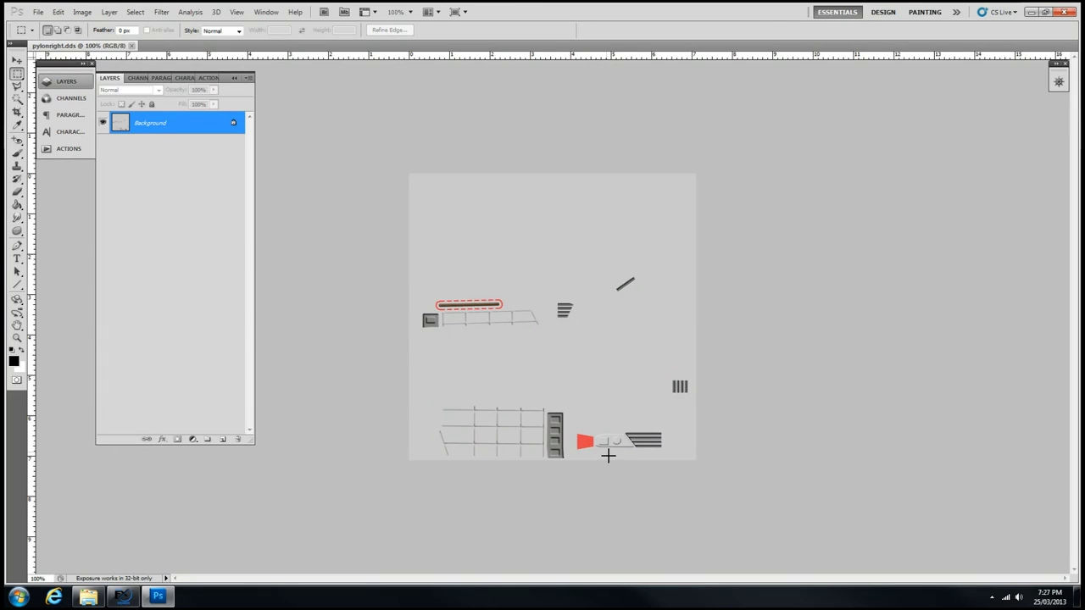
scroll(607, 456, up, 5)
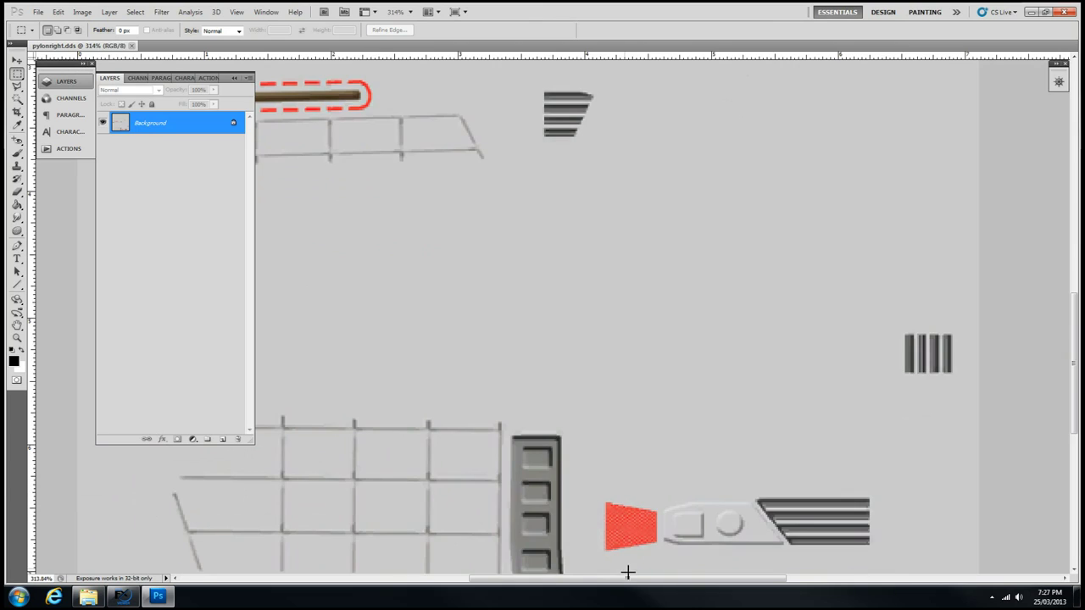
scroll(627, 573, up, 5)
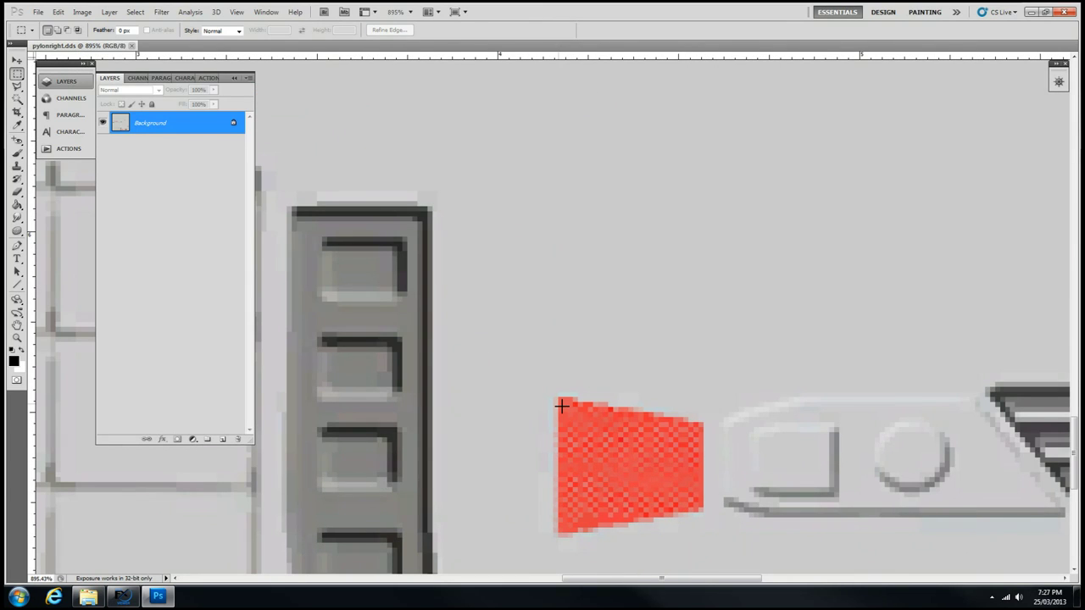
Magic Wand-select the red window patch near the bottom of the texture
key(w)
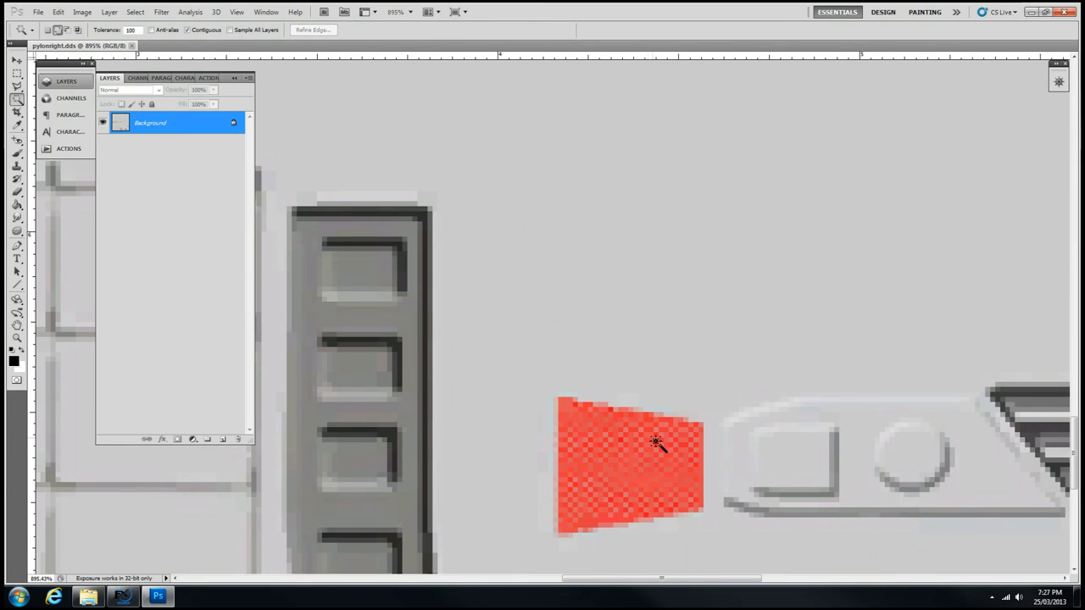
click(584, 423)
scroll(605, 407, down, 6)
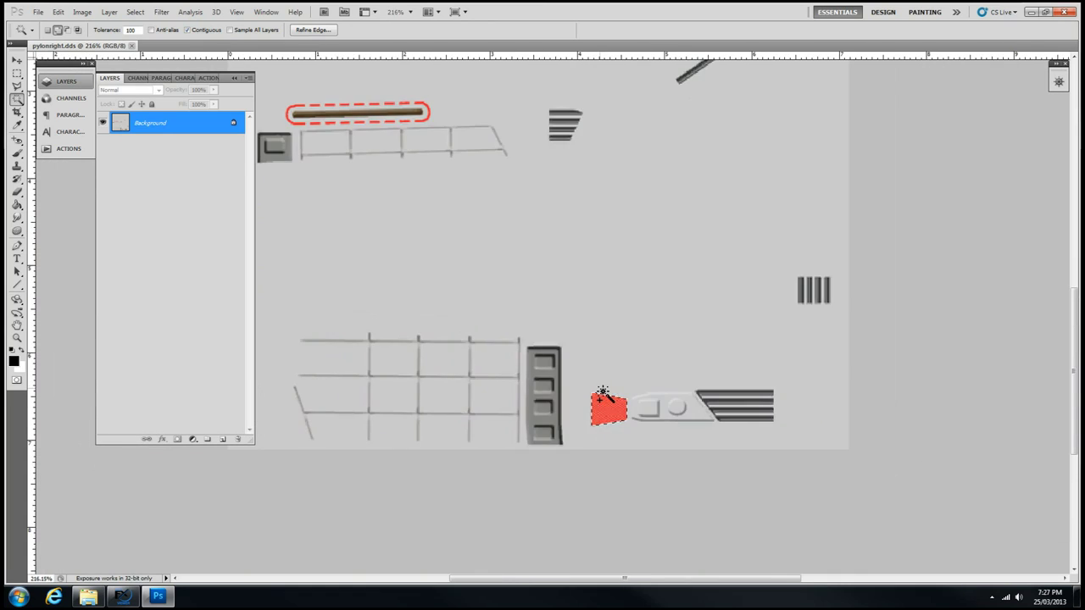
scroll(659, 387, down, 1)
Invert the selection and brush black over everything except the red patch
key(b)
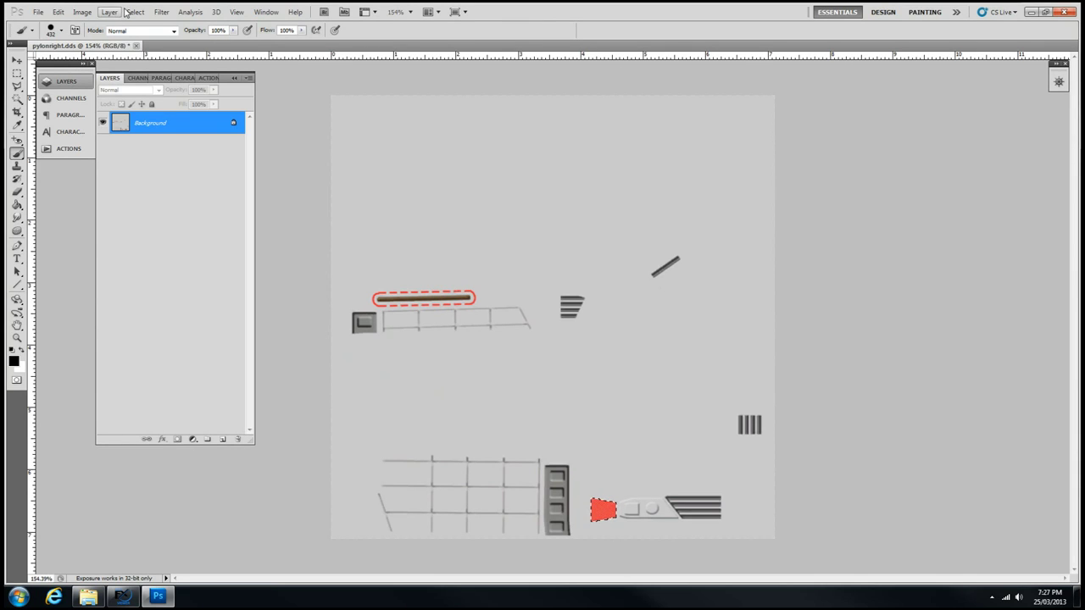
click(128, 11)
click(144, 62)
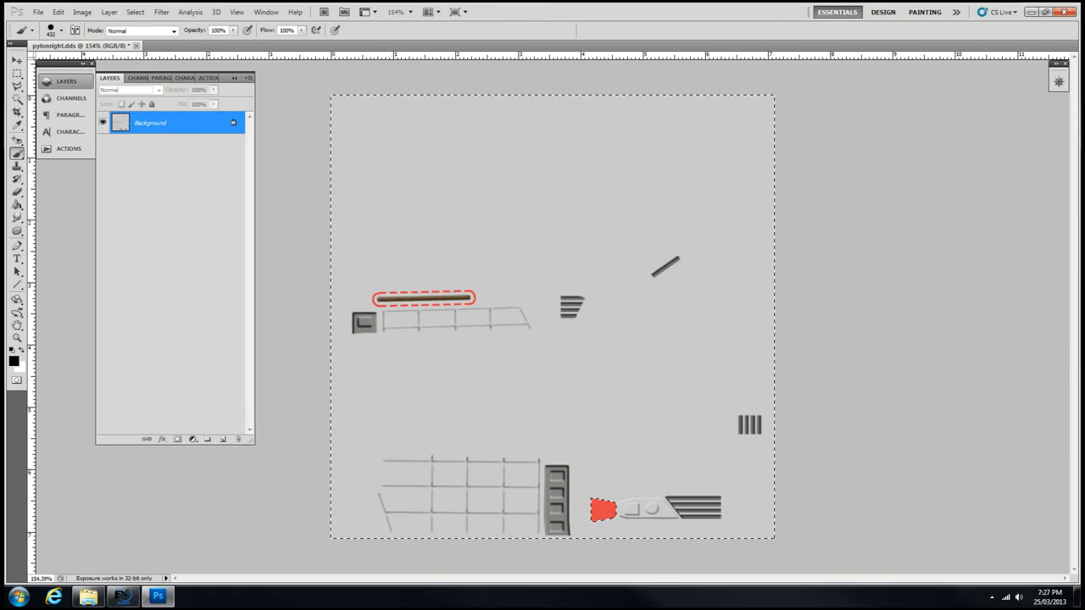
click(133, 11)
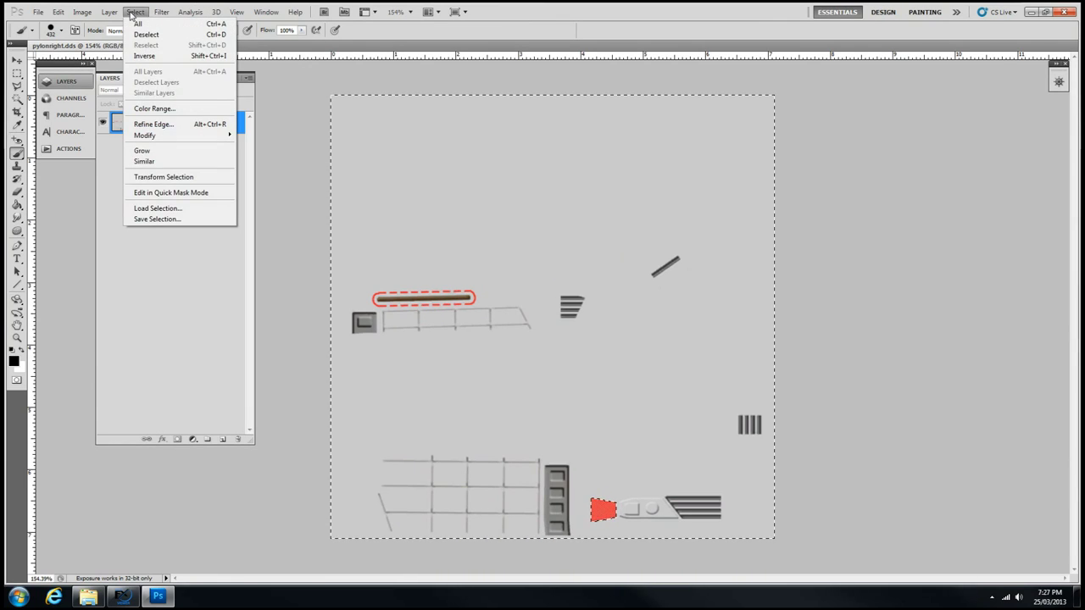
click(133, 12)
drag(343, 117, 721, 148)
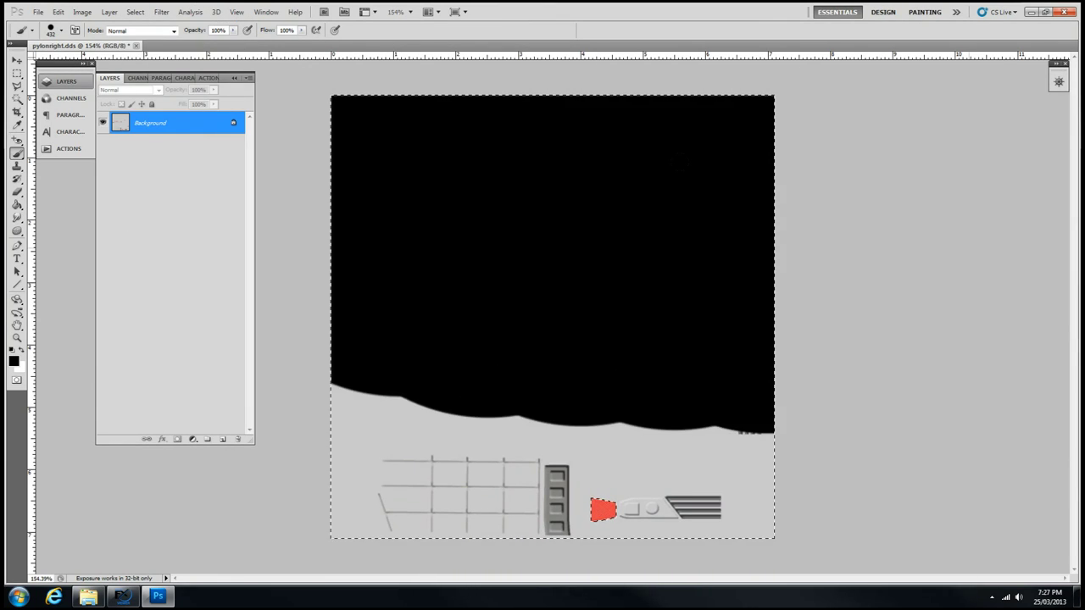
mouse_move(712, 474)
mouse_down()
mouse_move(390, 483)
mouse_move(729, 492)
mouse_up()
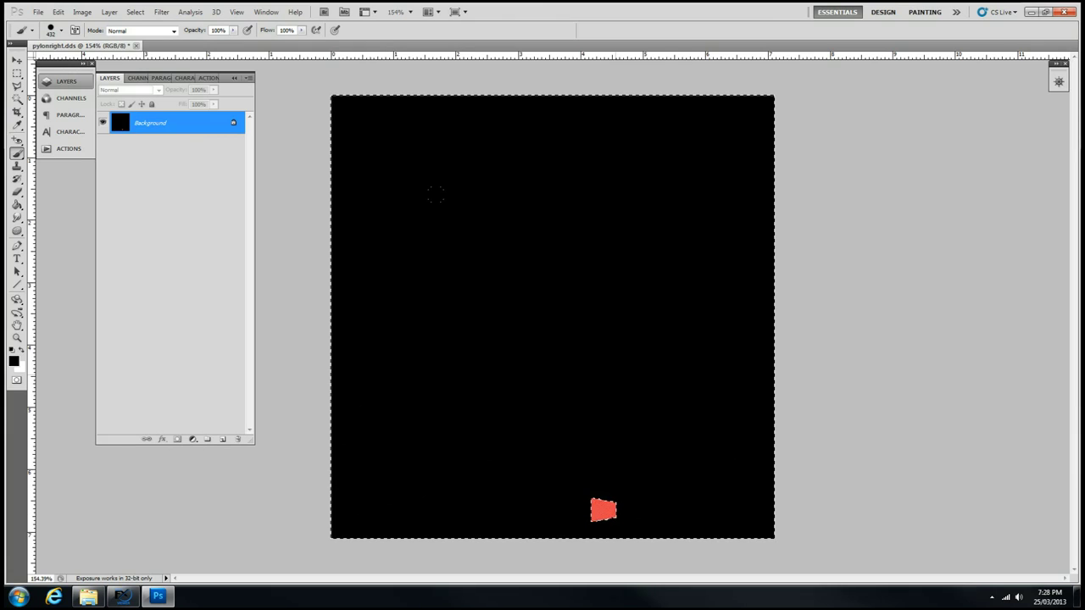
click(135, 12)
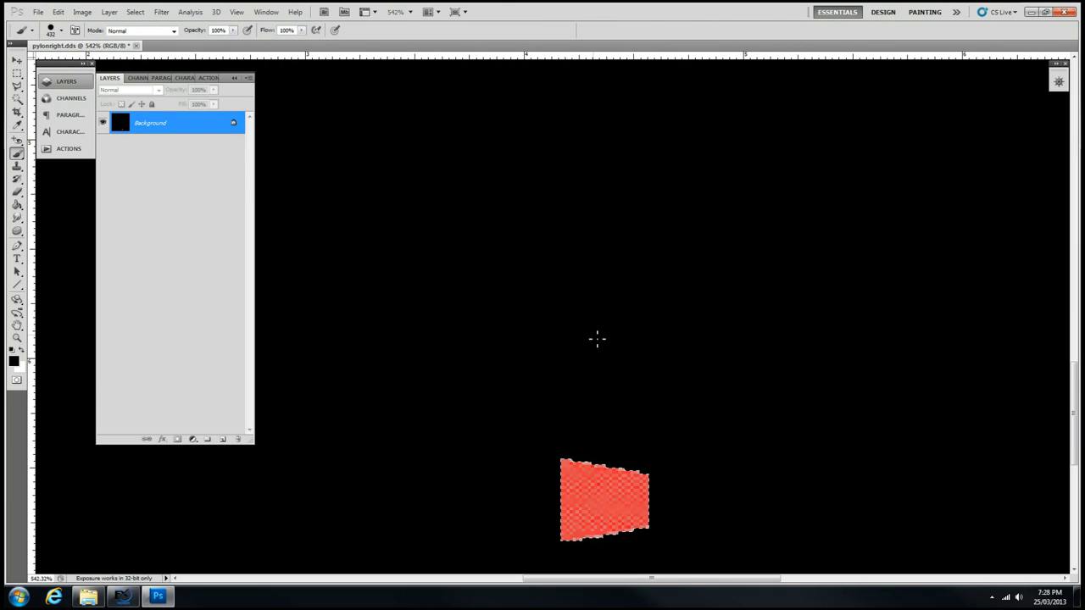
key(m)
scroll(599, 325, down, 1)
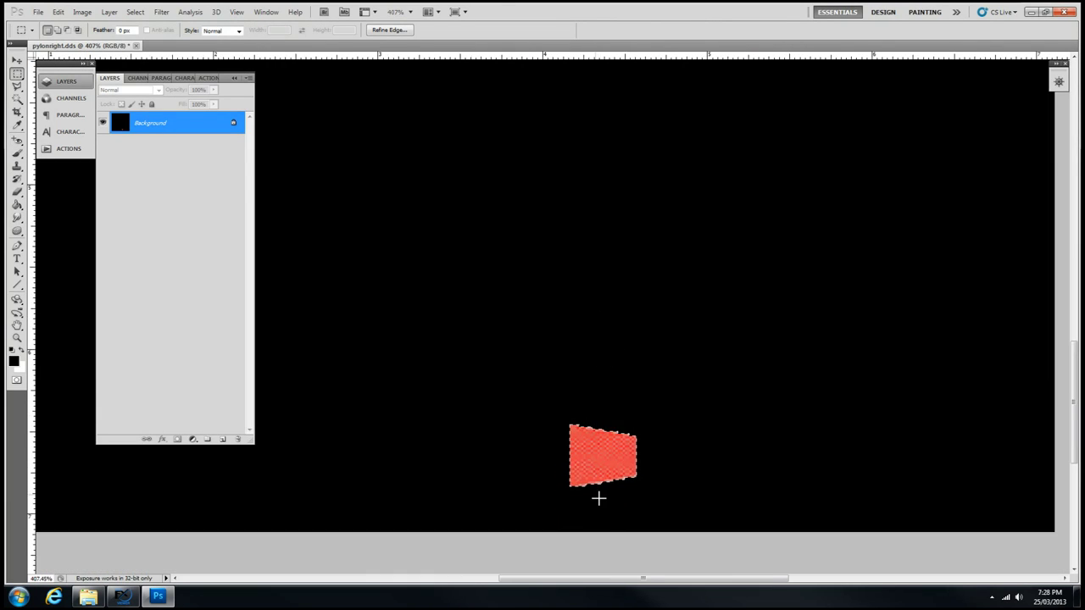
scroll(598, 498, up, 2)
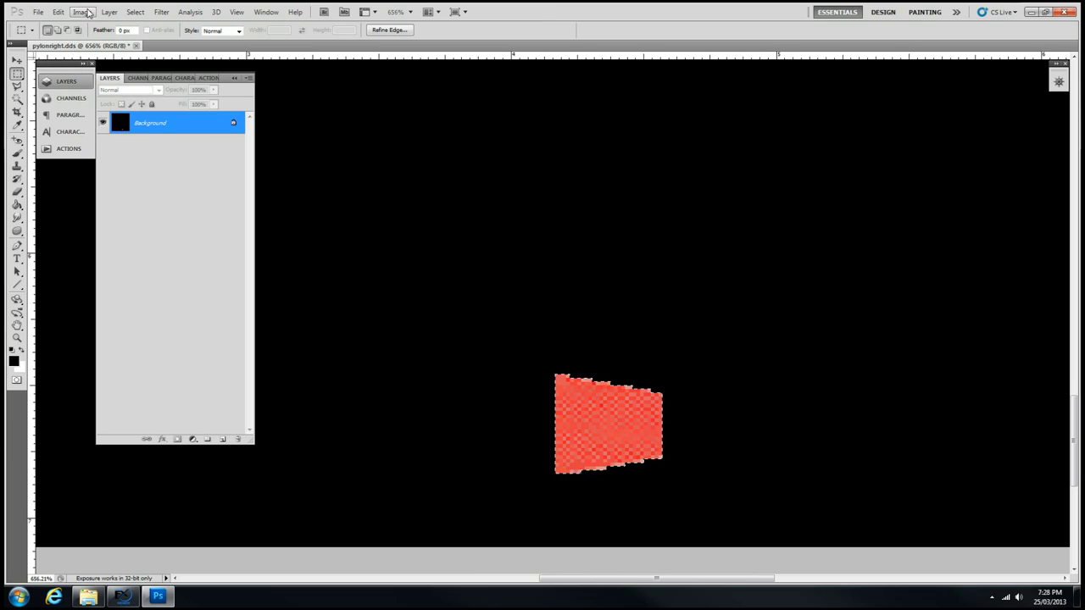
click(122, 597)
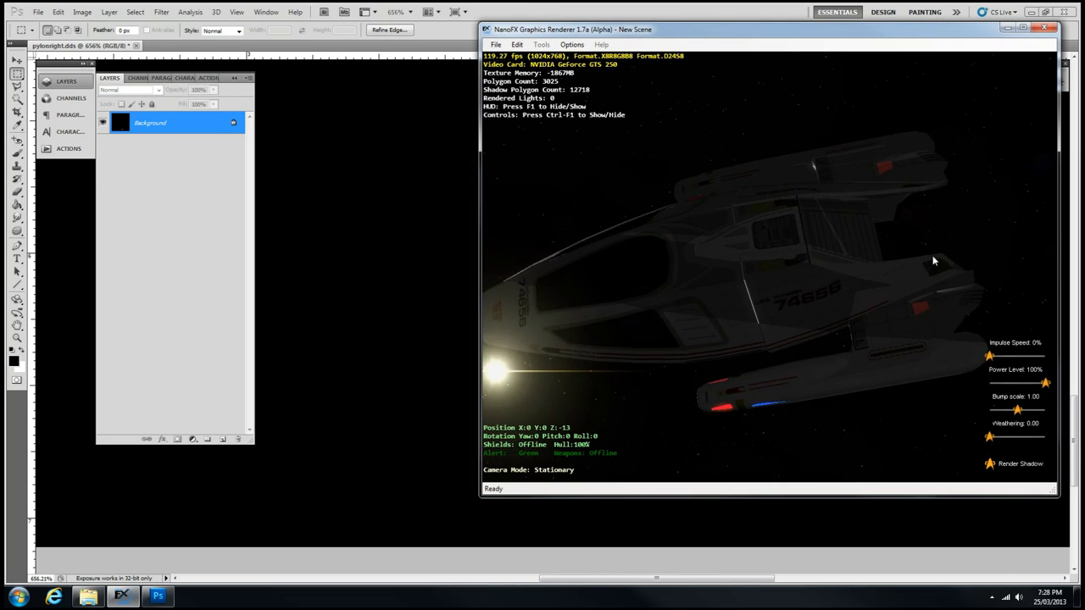
drag(932, 261, 918, 341)
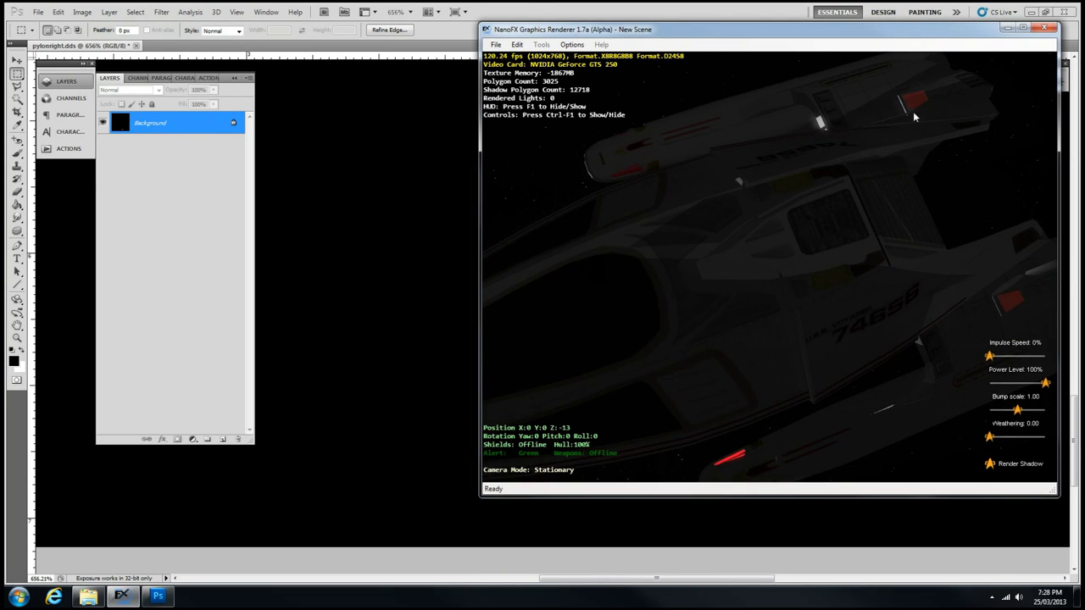
click(327, 6)
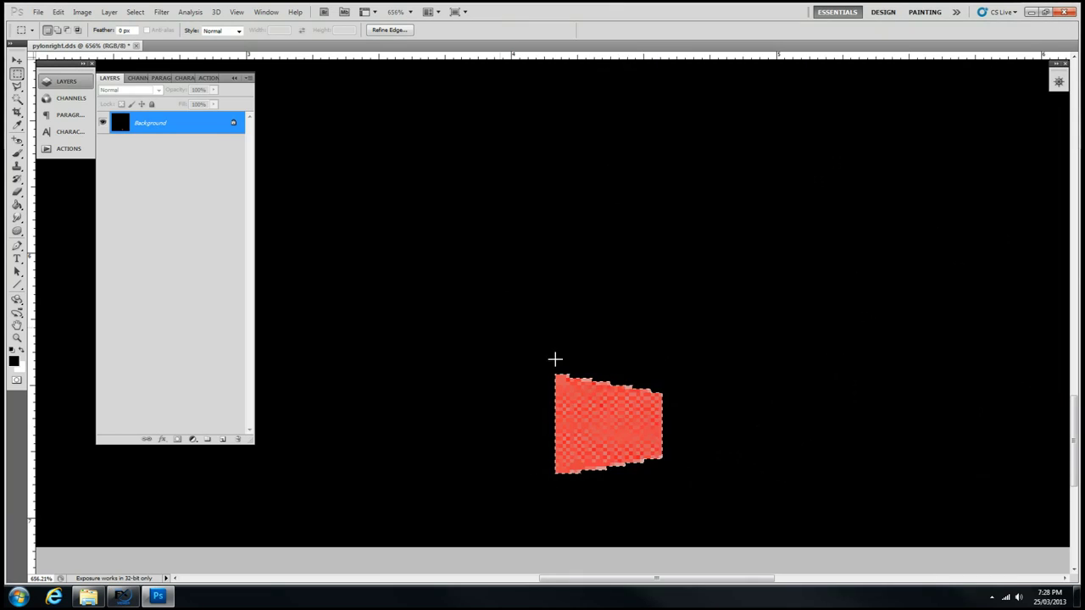
click(89, 13)
Apply Hue/Saturation with Saturation +34 and Lightness -37 to the red window patch
mouse_move(109, 41)
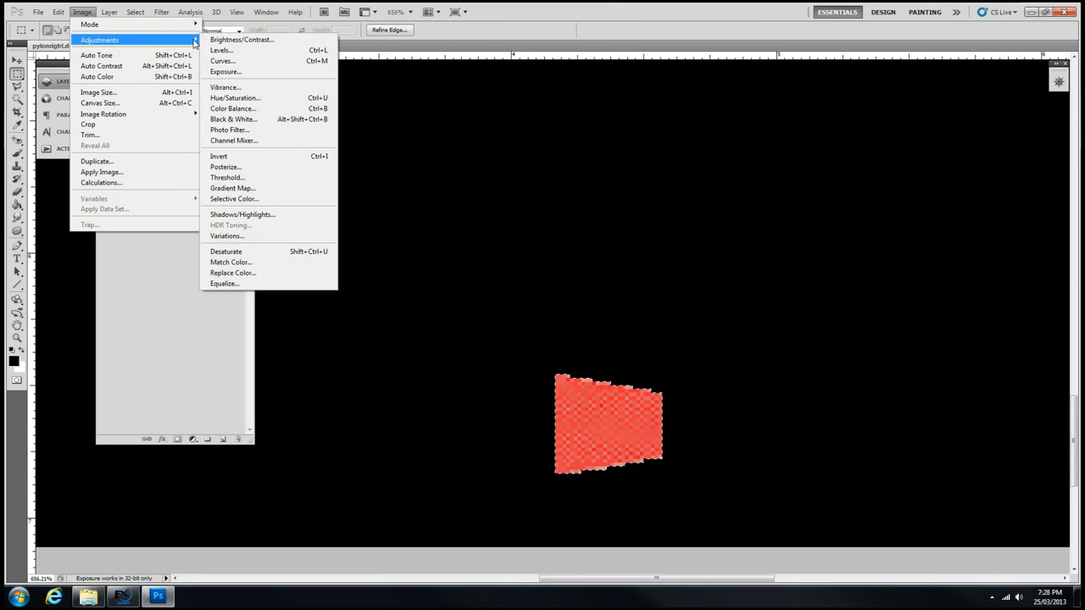
click(247, 98)
drag(819, 220, 797, 219)
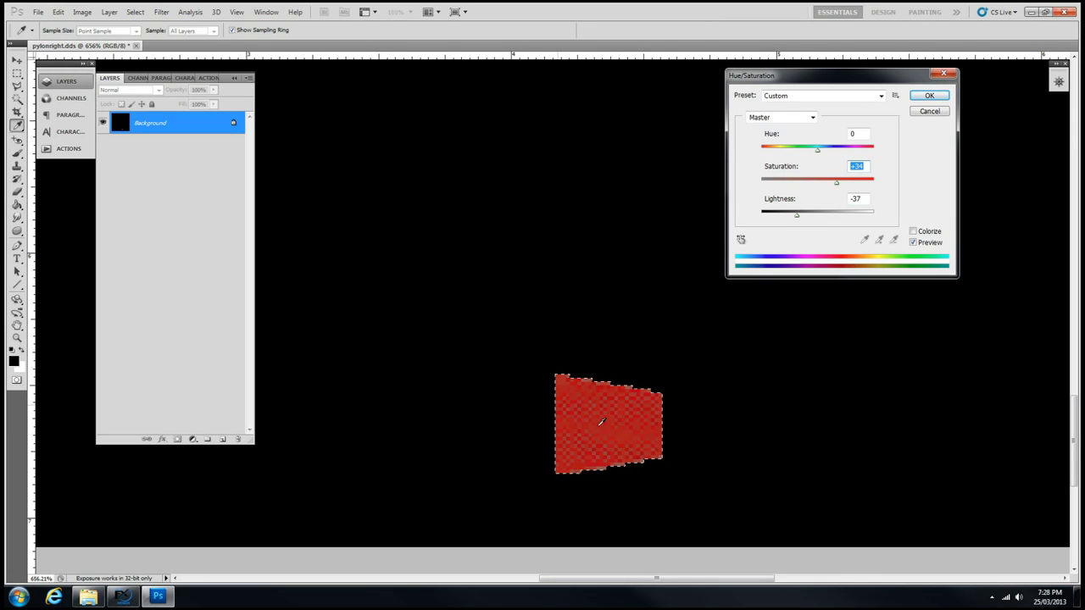
click(926, 96)
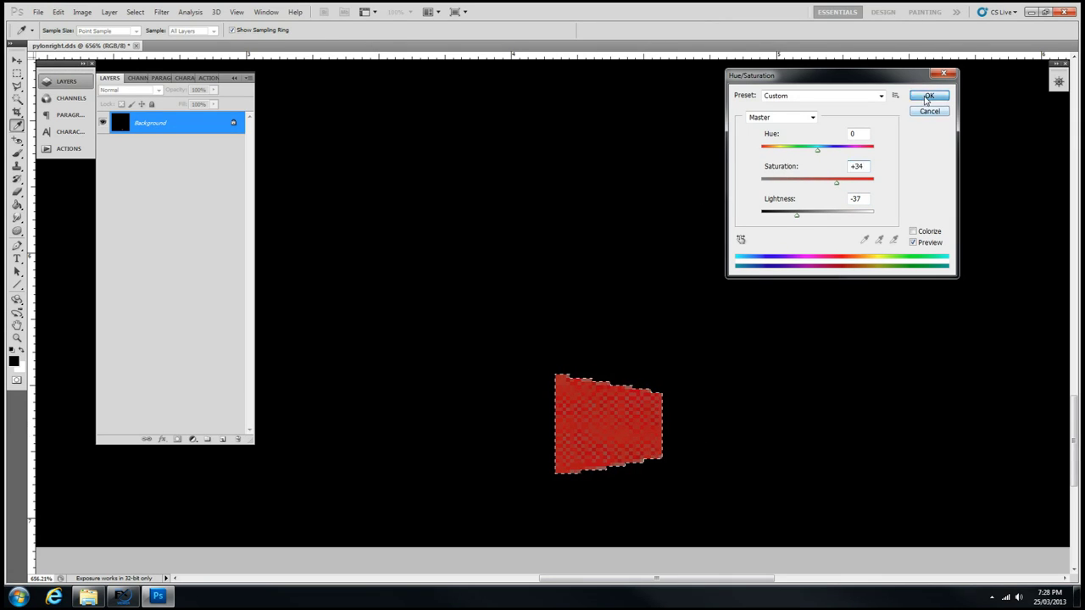
scroll(576, 187, down, 6)
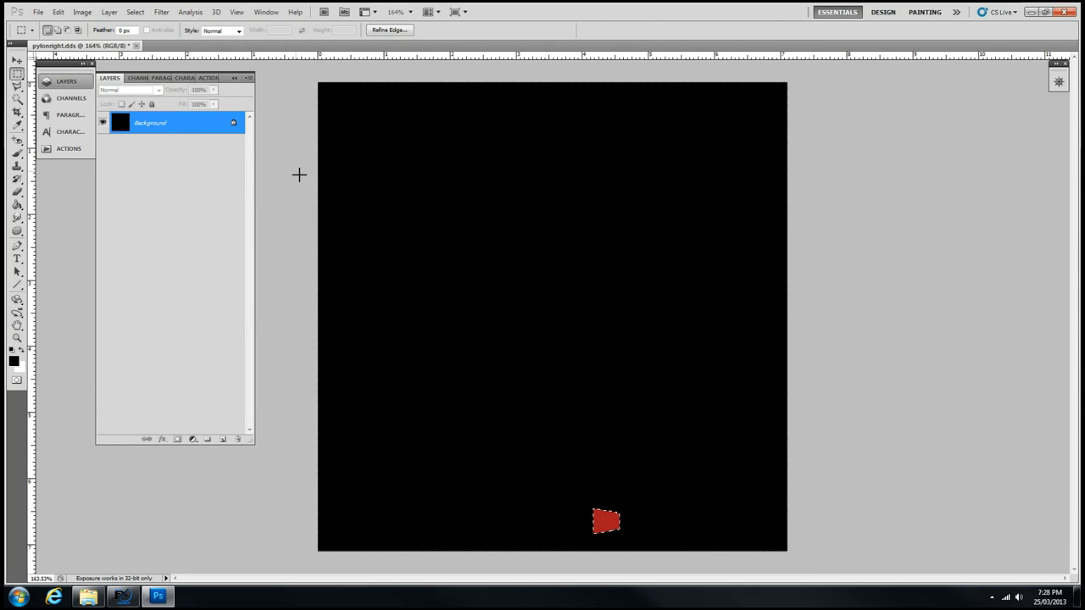
View the Alpha 1 channel in the Channels panel and clear the selection
click(138, 78)
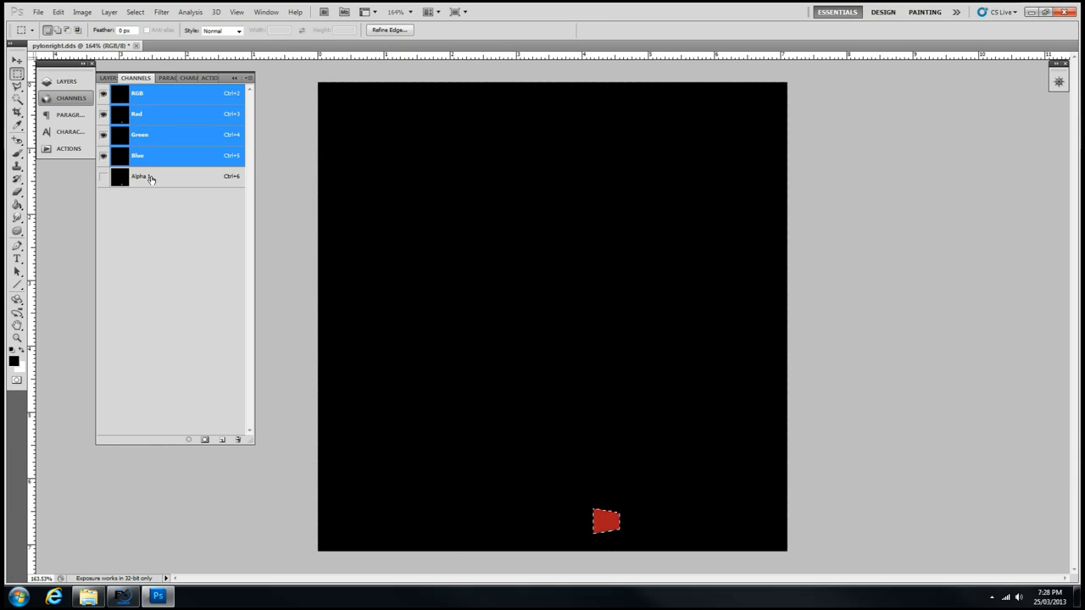
click(150, 179)
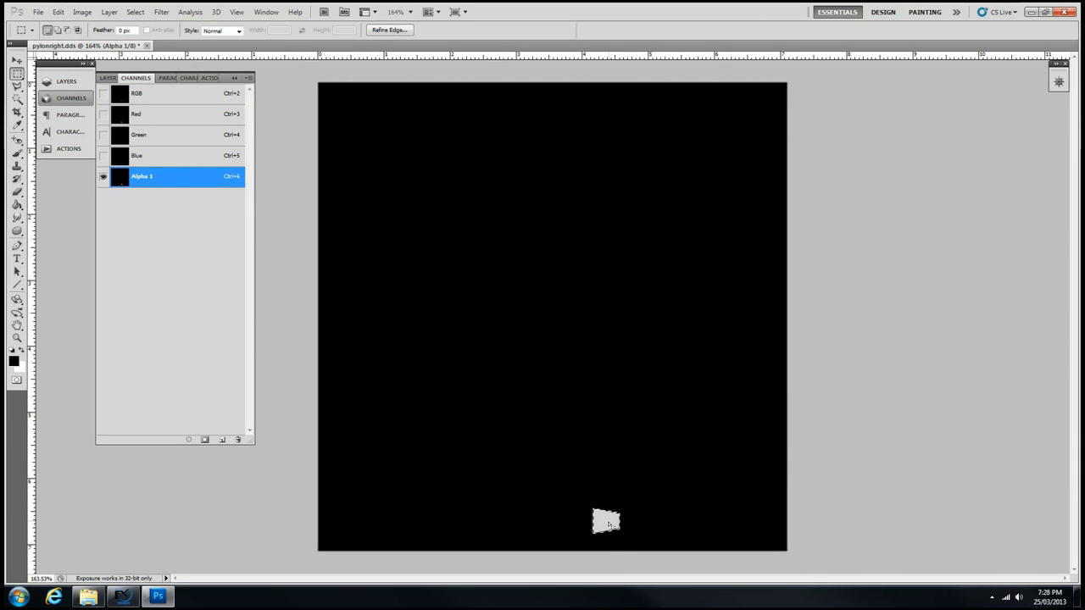
click(298, 221)
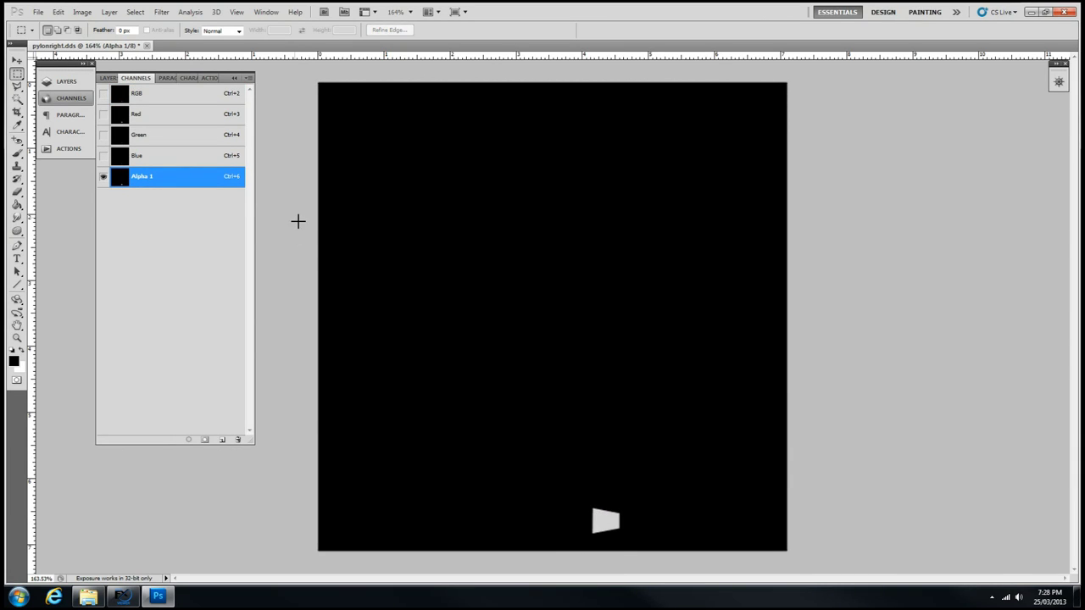
Save as pylonright_illum.dds in DXT5 format and close the document
click(38, 12)
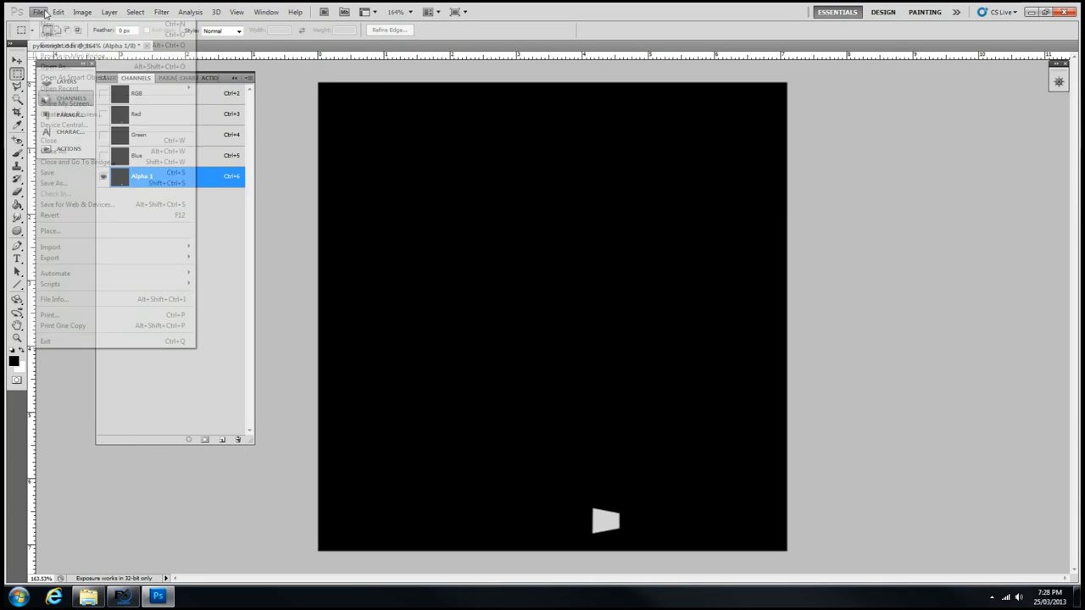
click(52, 183)
click(524, 281)
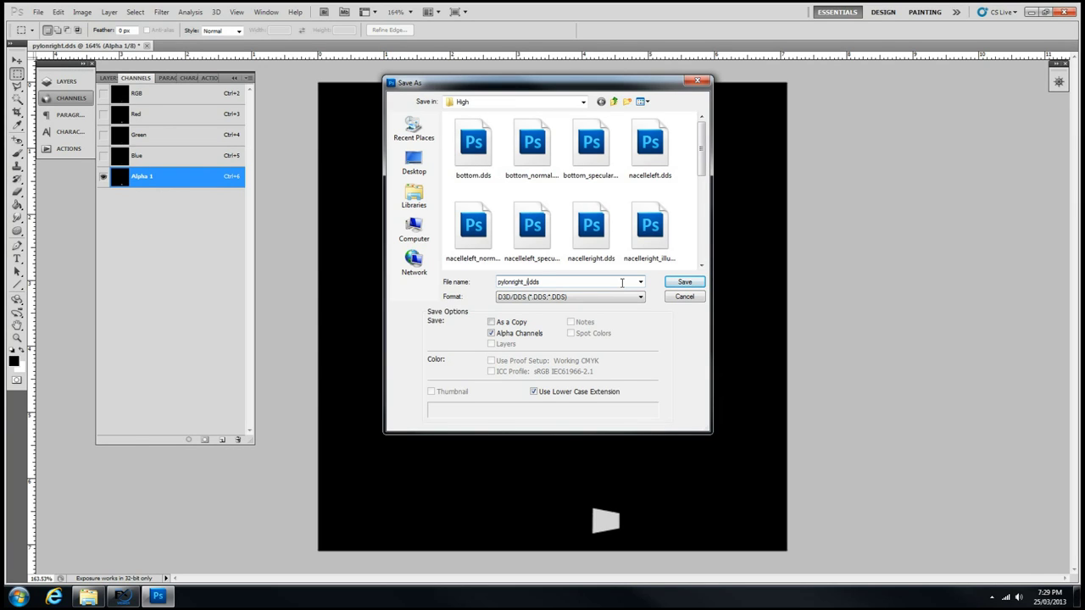
key(Return)
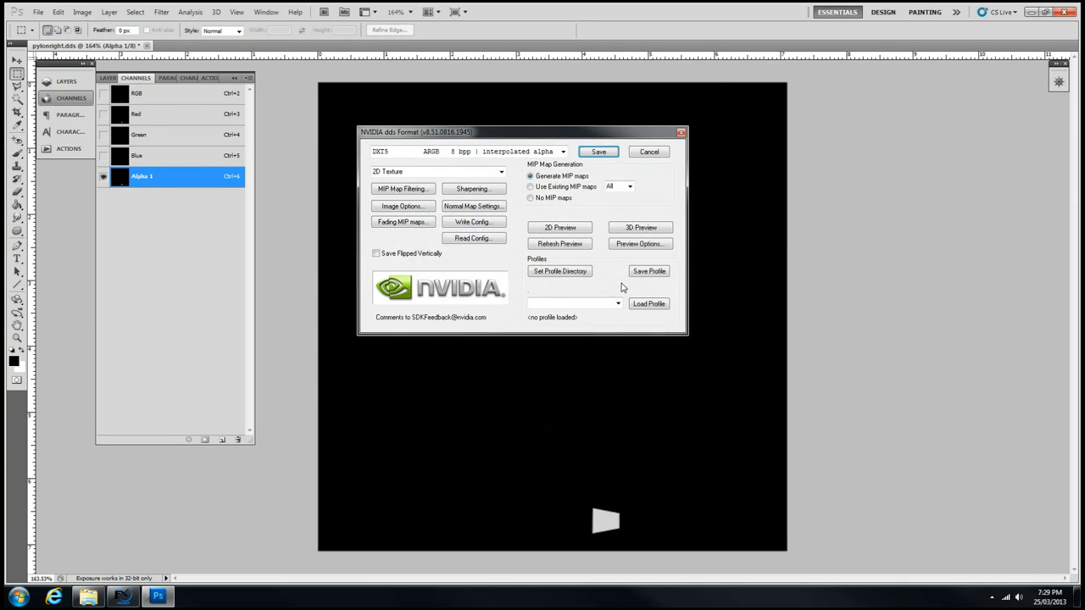
click(600, 152)
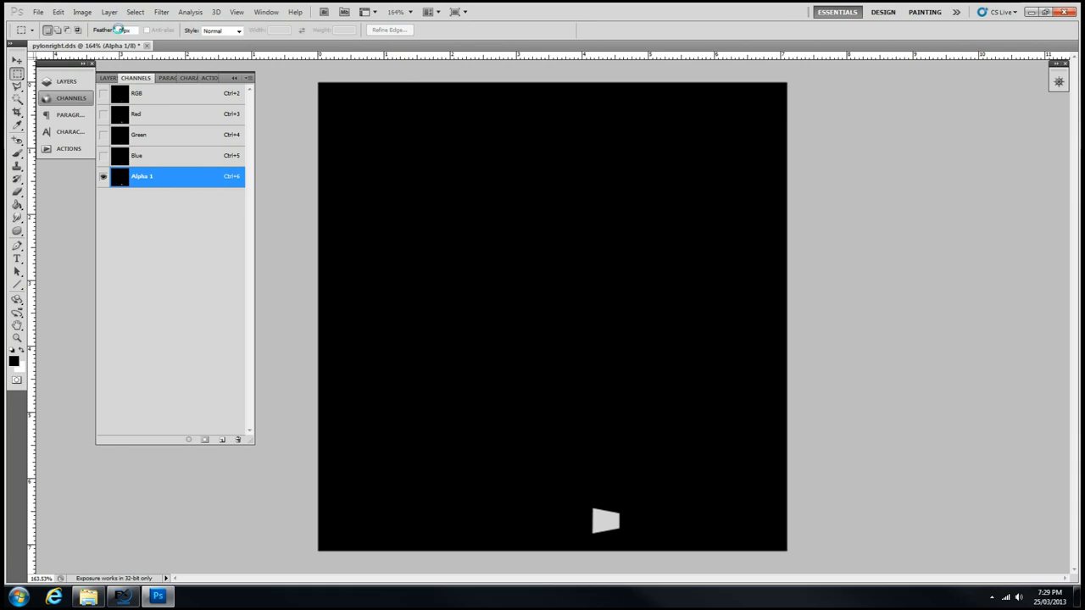
click(160, 46)
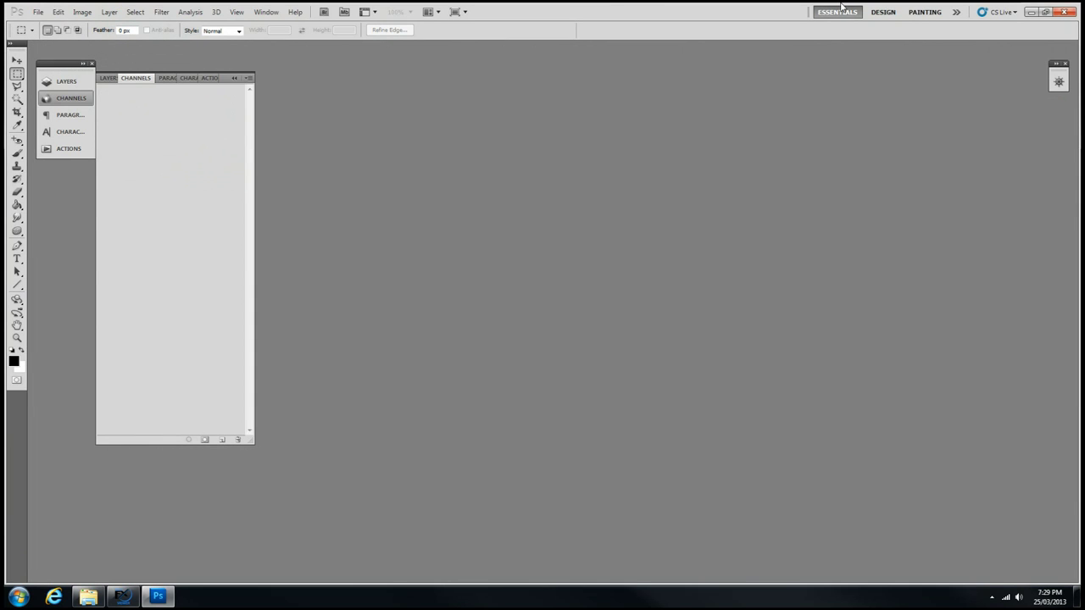
Minimise Photoshop, orbit the shuttle in NanoFX and lower its power level
click(1032, 13)
drag(971, 401, 887, 346)
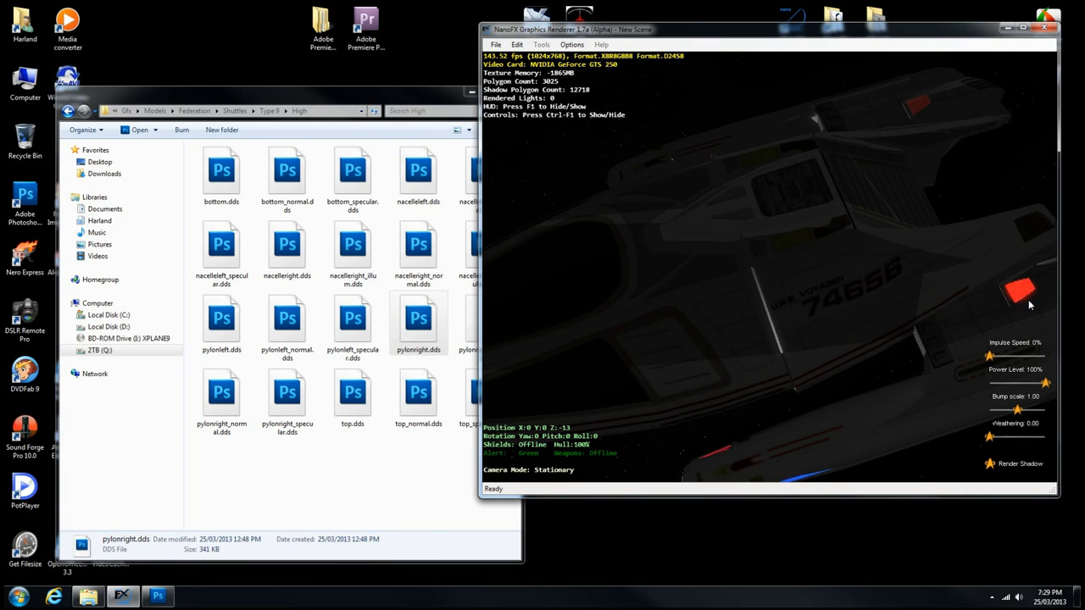
drag(1029, 305, 1004, 265)
drag(891, 305, 974, 337)
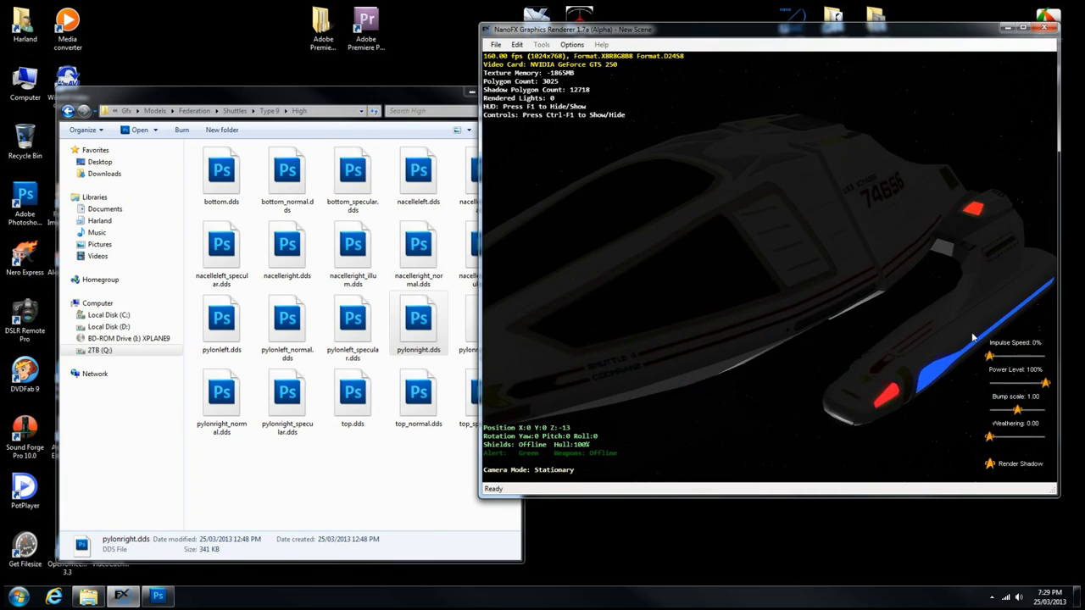
drag(1027, 383, 794, 348)
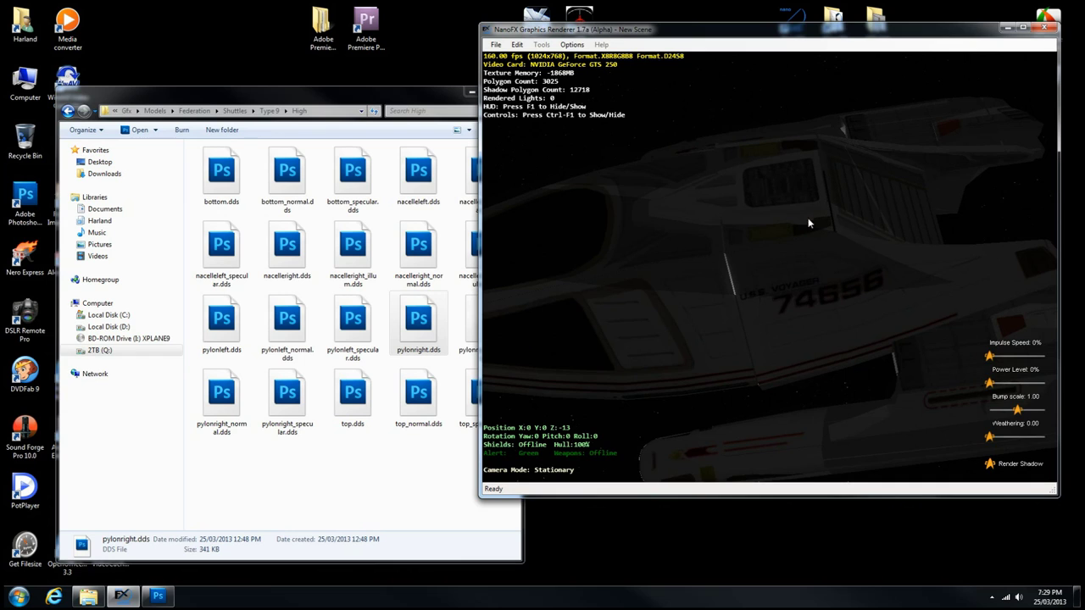
Turn the shuttle front-on to inspect the dark canopy, then pick top.dds in the texture folder
drag(775, 106, 740, 223)
drag(721, 353, 785, 290)
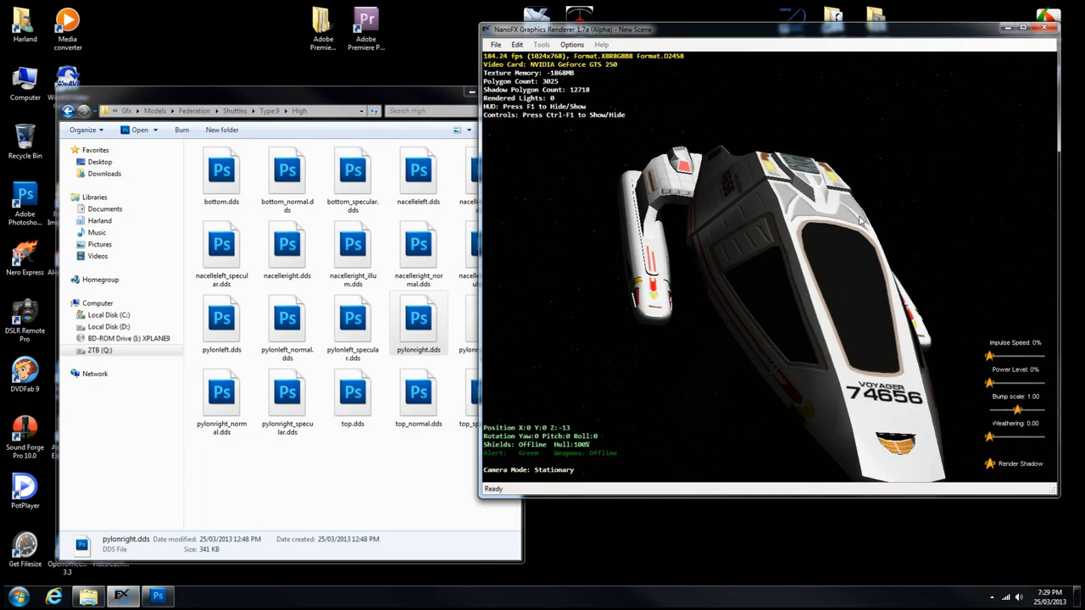
drag(861, 219, 784, 193)
drag(685, 256, 634, 279)
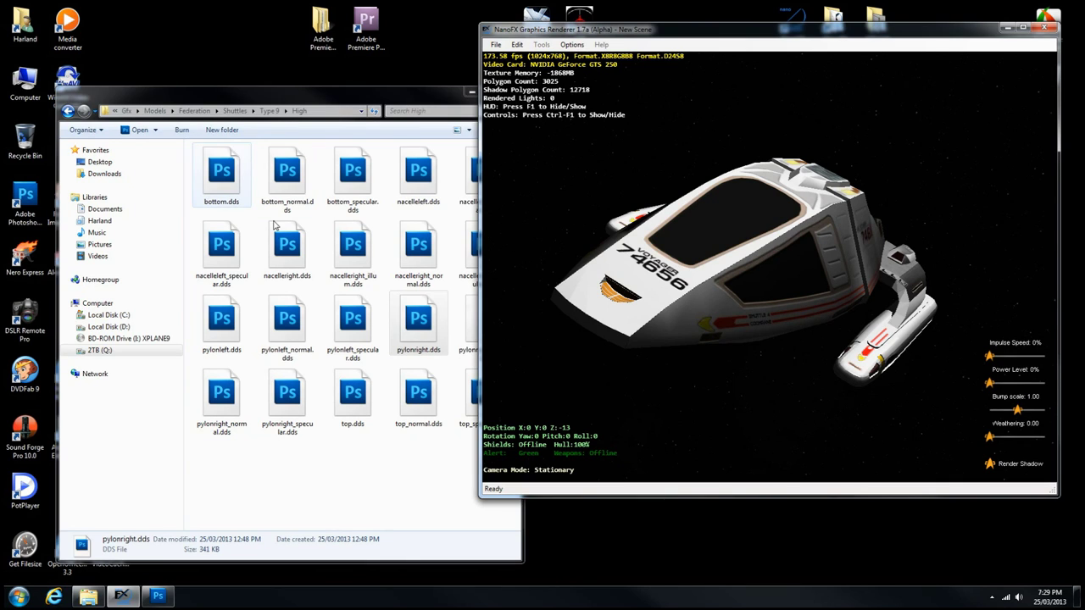
click(396, 97)
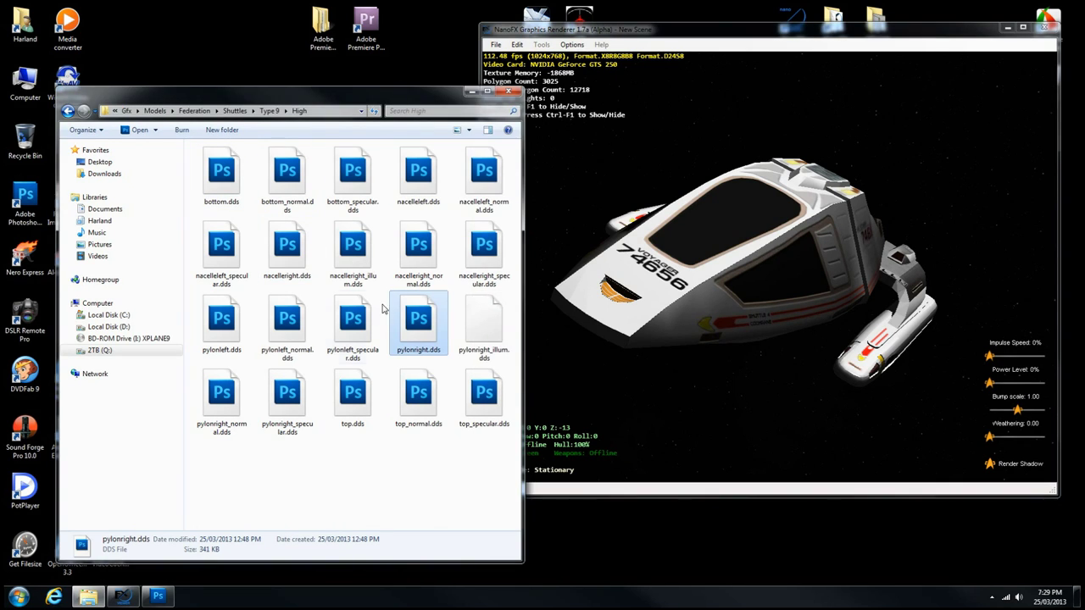
click(357, 388)
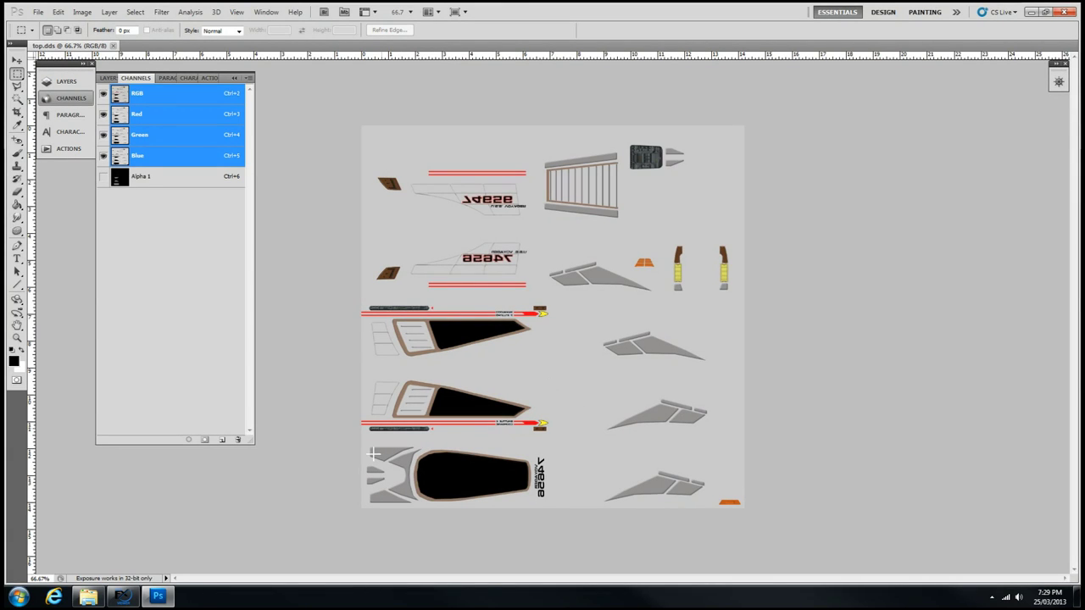
Zoom in on top.dds and Magic Wand-select the bottom and upper black window shapes together
key(ctrl+plus)
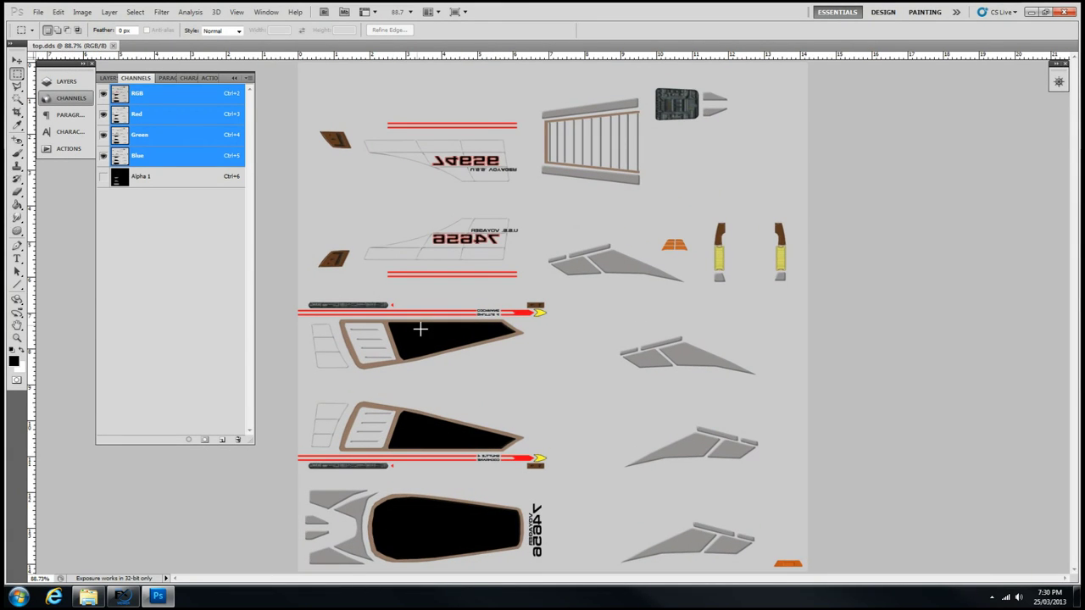
scroll(424, 574, down, 1)
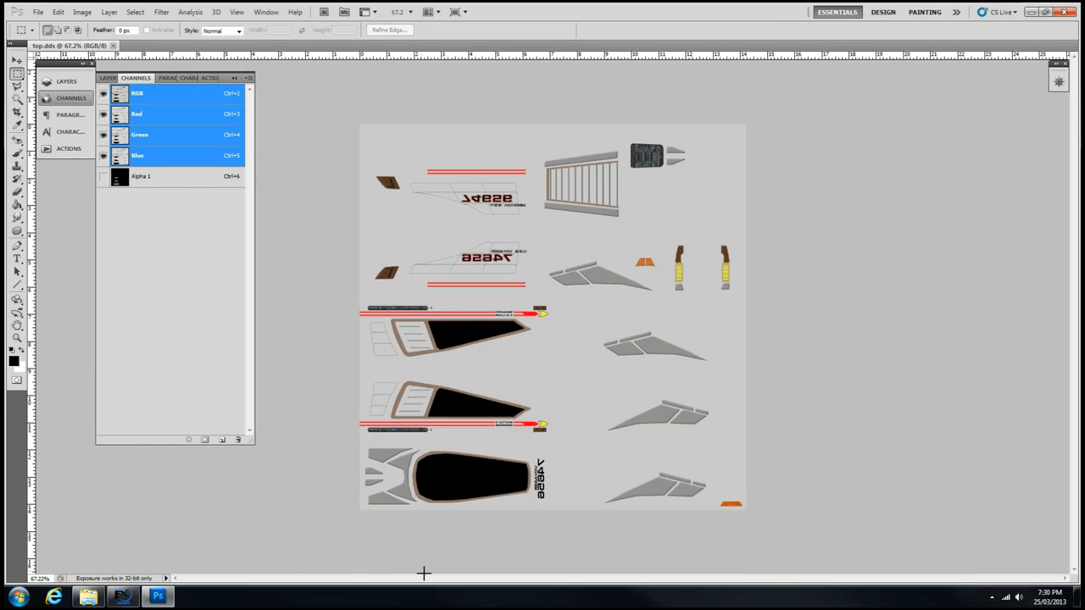
scroll(415, 559, up, 4)
scroll(416, 543, down, 3)
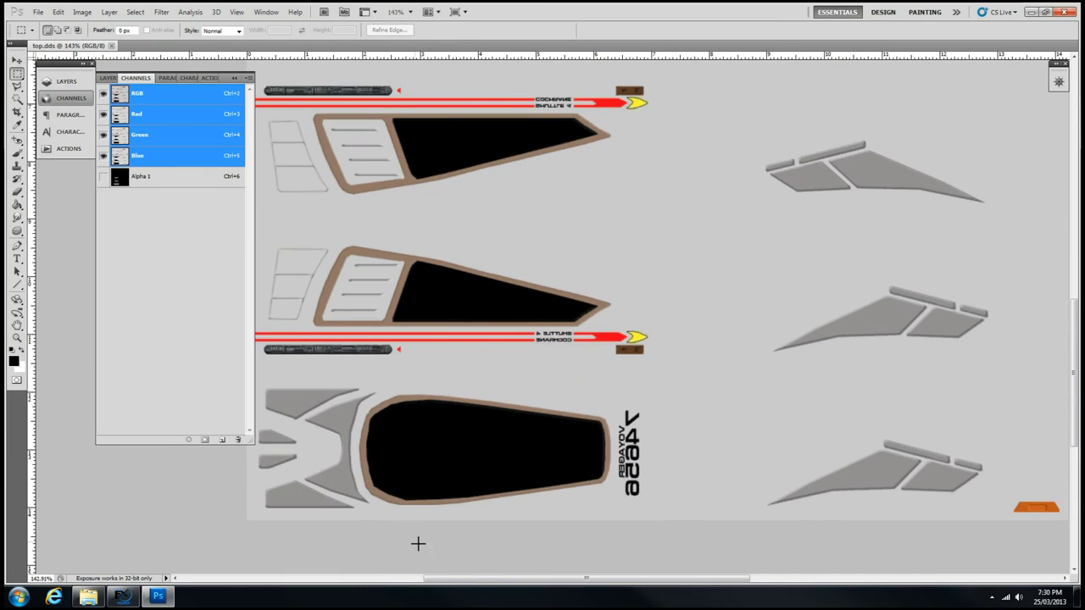
scroll(401, 407, up, 2)
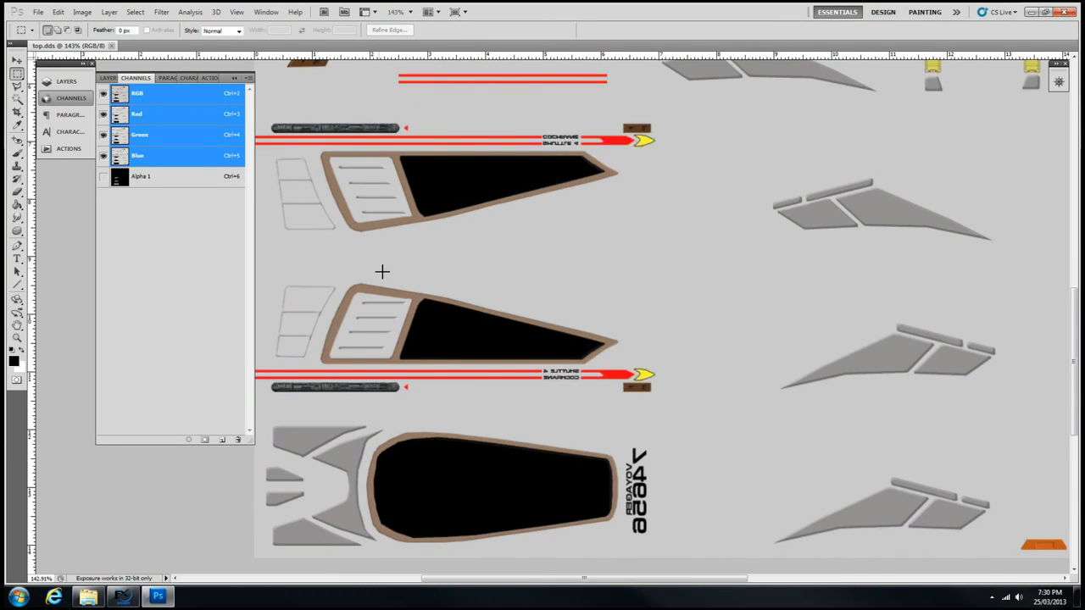
key(w)
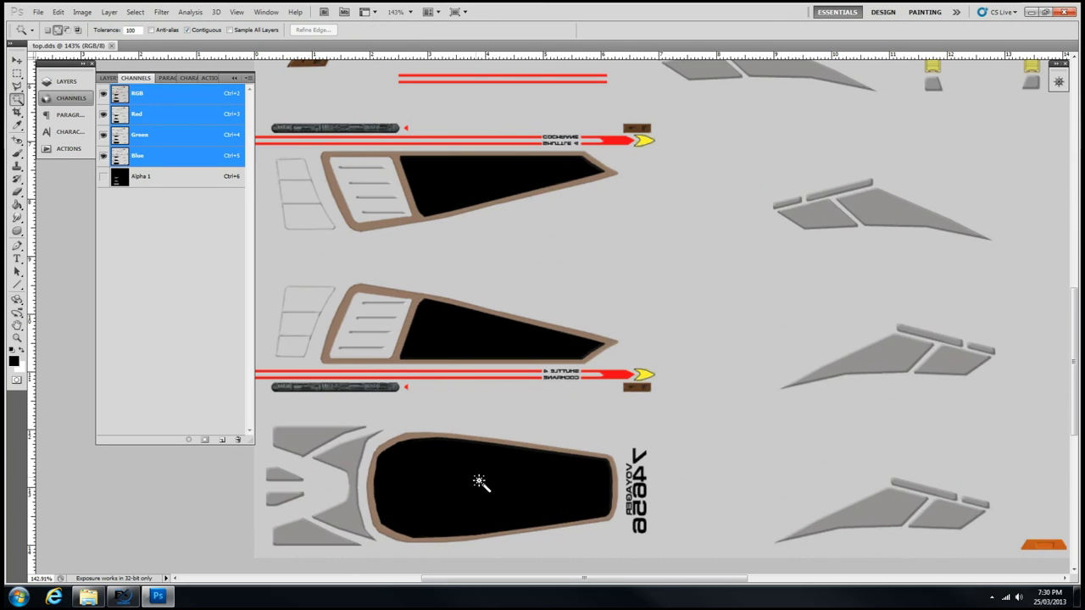
click(472, 489)
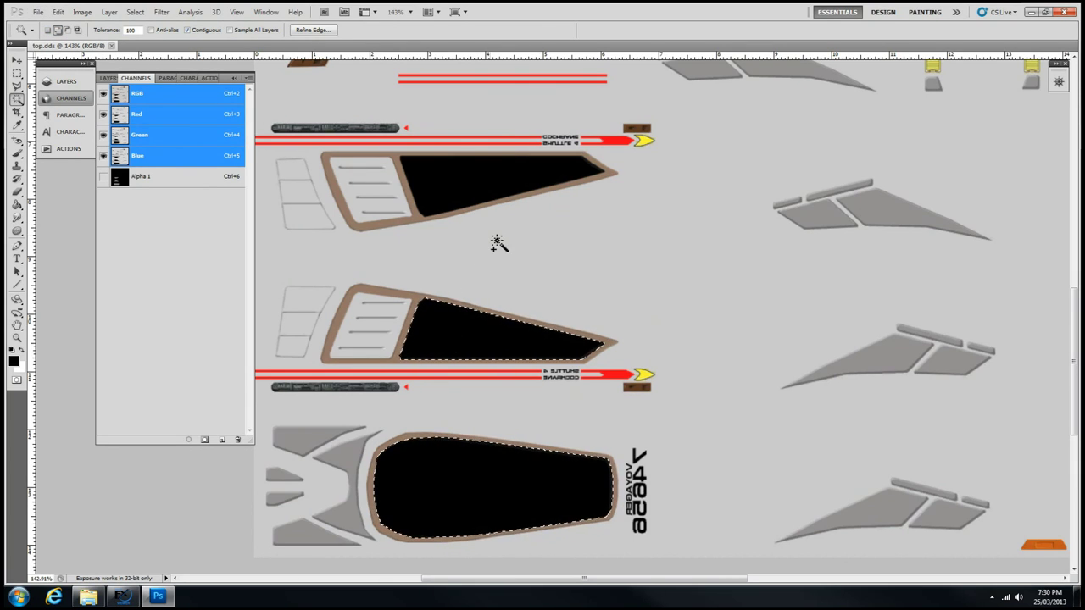
click(59, 30)
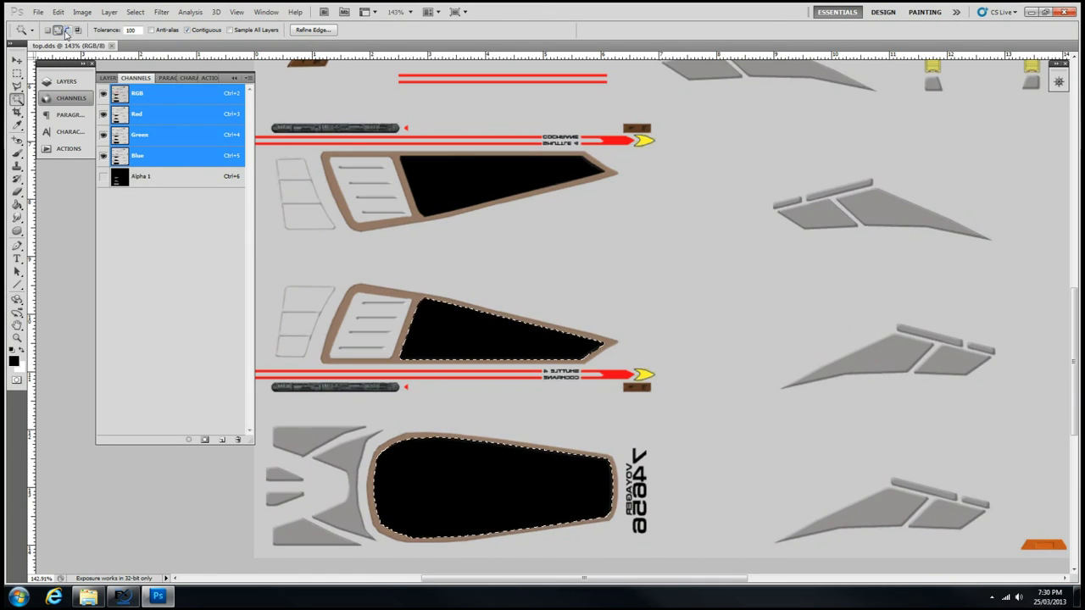
click(473, 182)
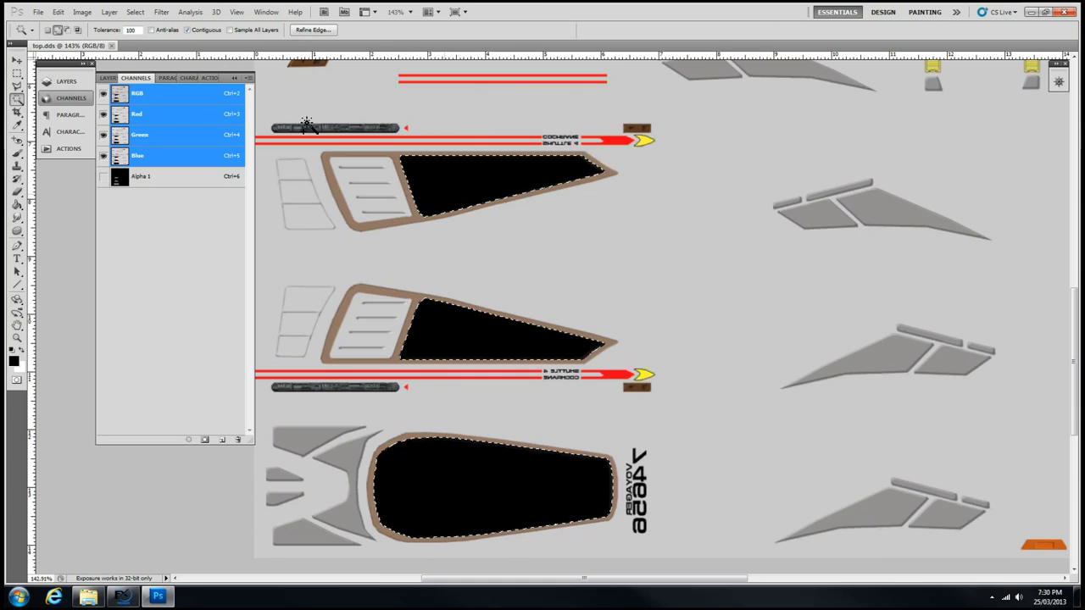
Navigate to Shuttles > Type 6 > High and open ShuttleBack_fx.dds
click(1065, 8)
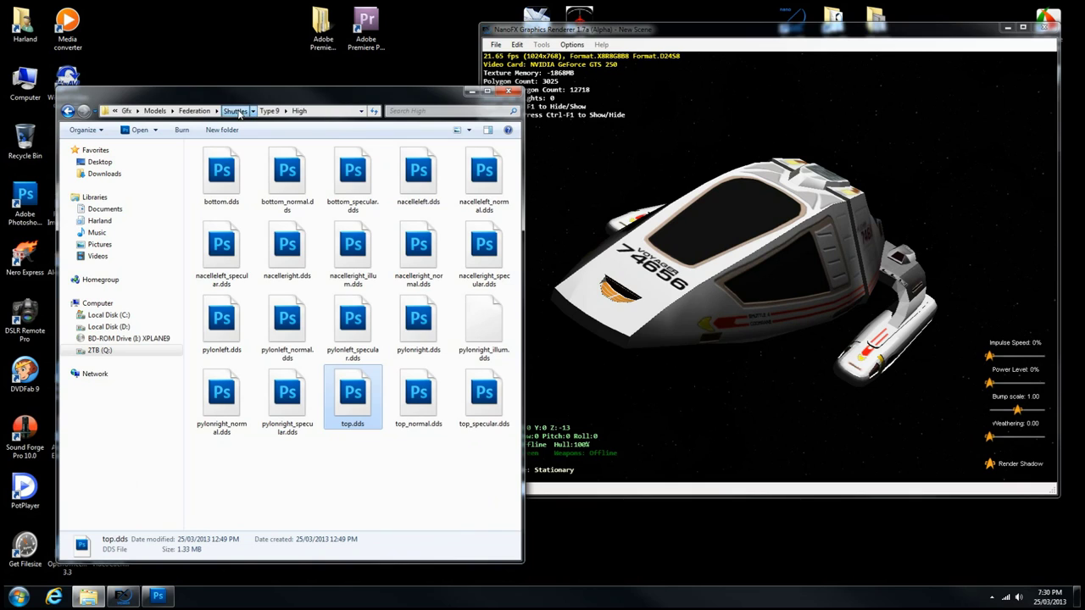
click(236, 111)
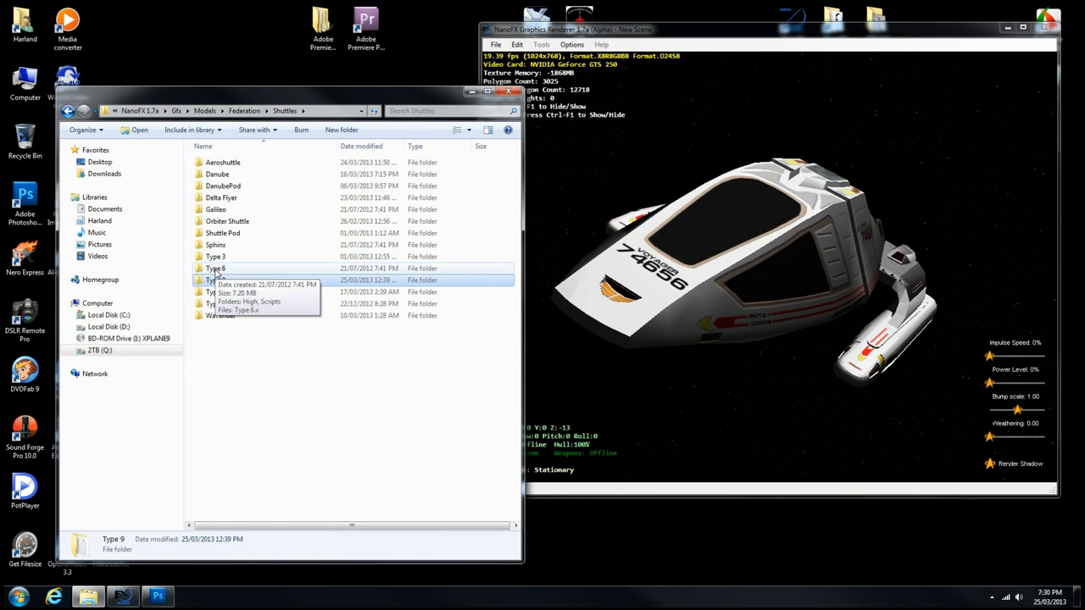
double_click(216, 269)
double_click(220, 164)
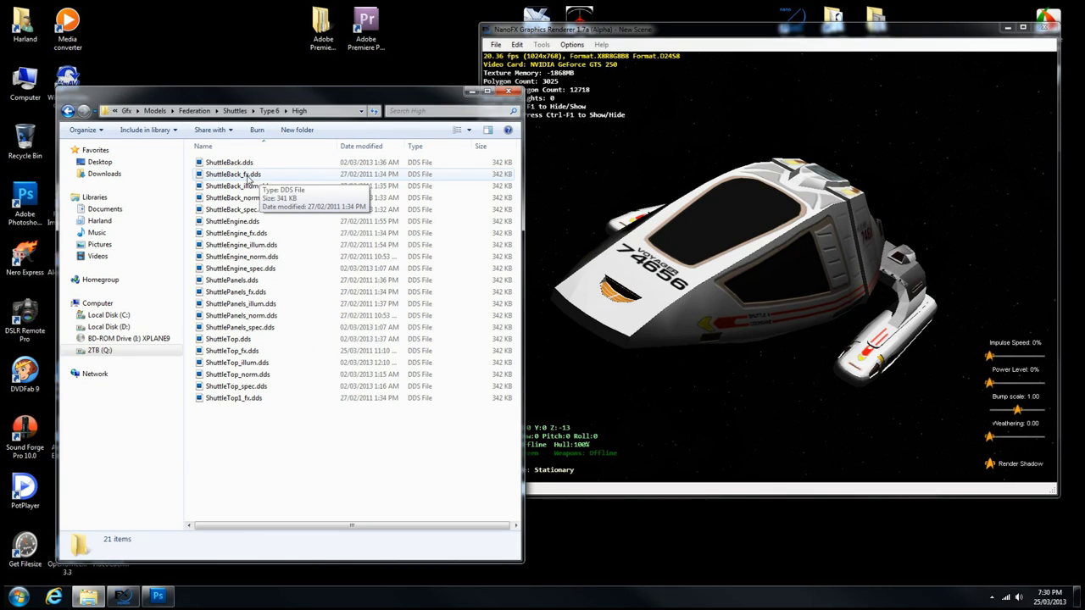
double_click(246, 176)
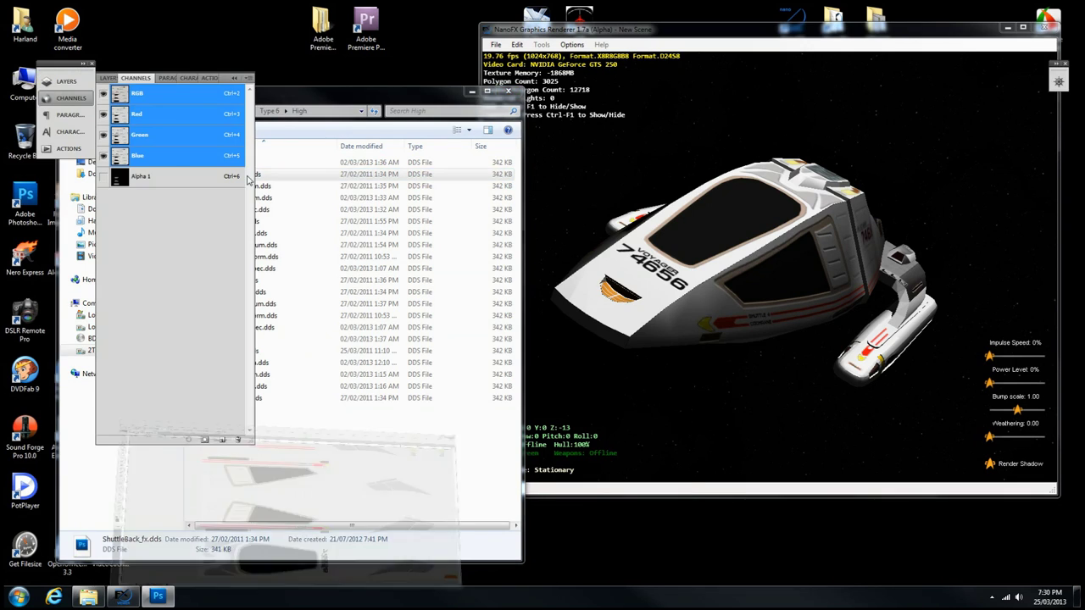
Switch to the Eyedropper, invert ShuttleBack_fx.dds from magenta to green, and return to top.dds
scroll(406, 248, up, 3)
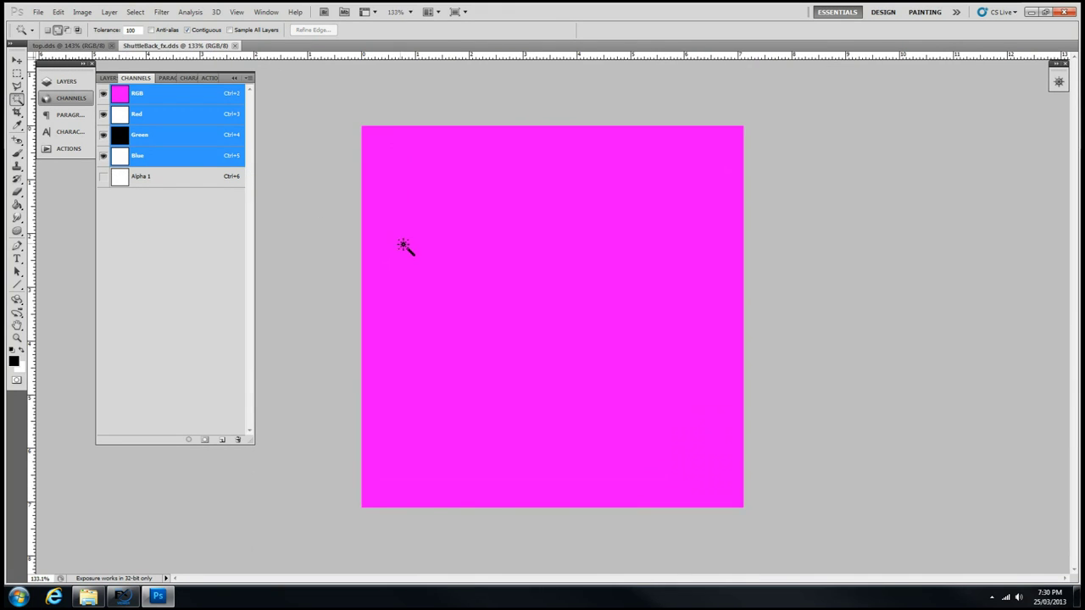
scroll(376, 193, down, 4)
scroll(408, 204, up, 2)
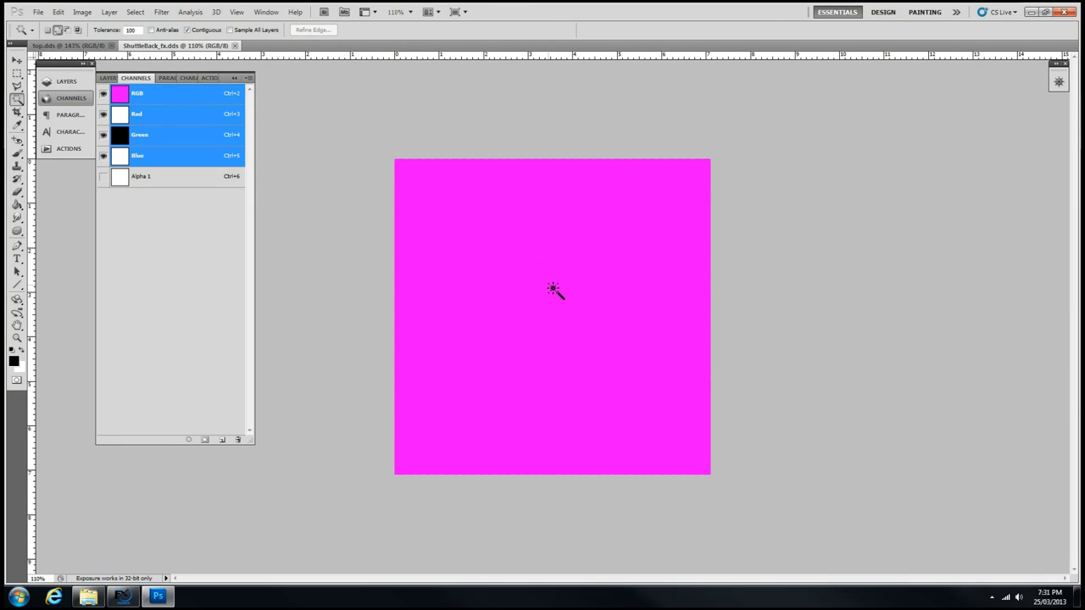
key(i)
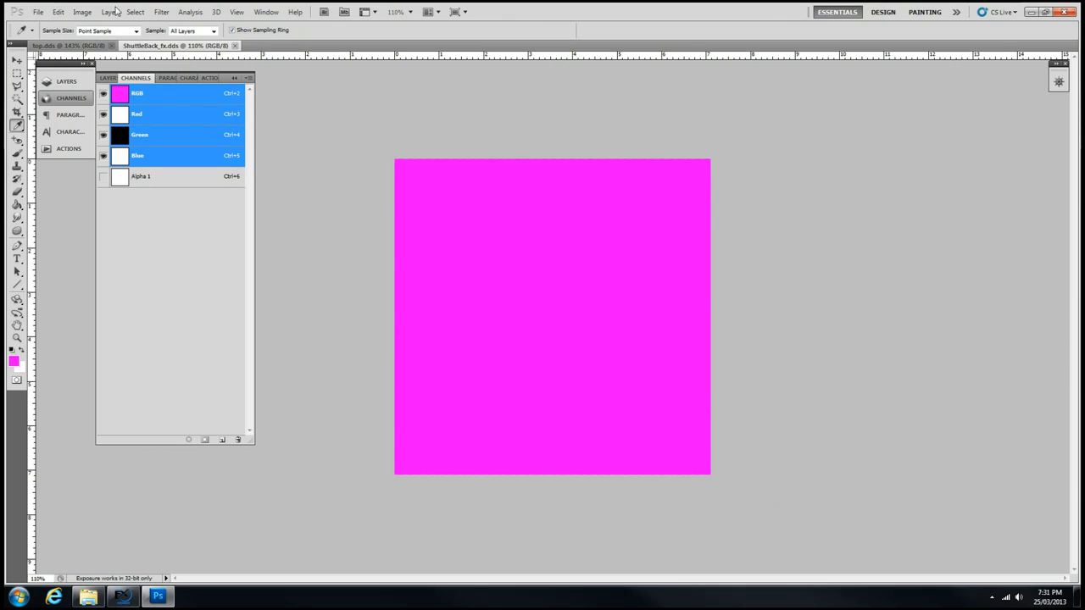
click(82, 12)
mouse_move(112, 40)
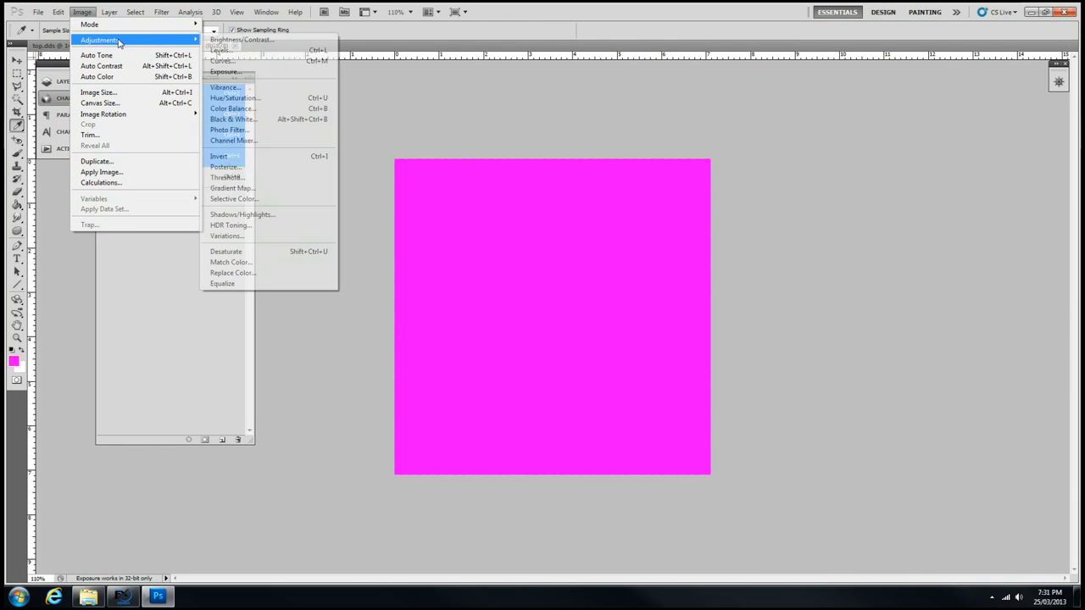
click(259, 157)
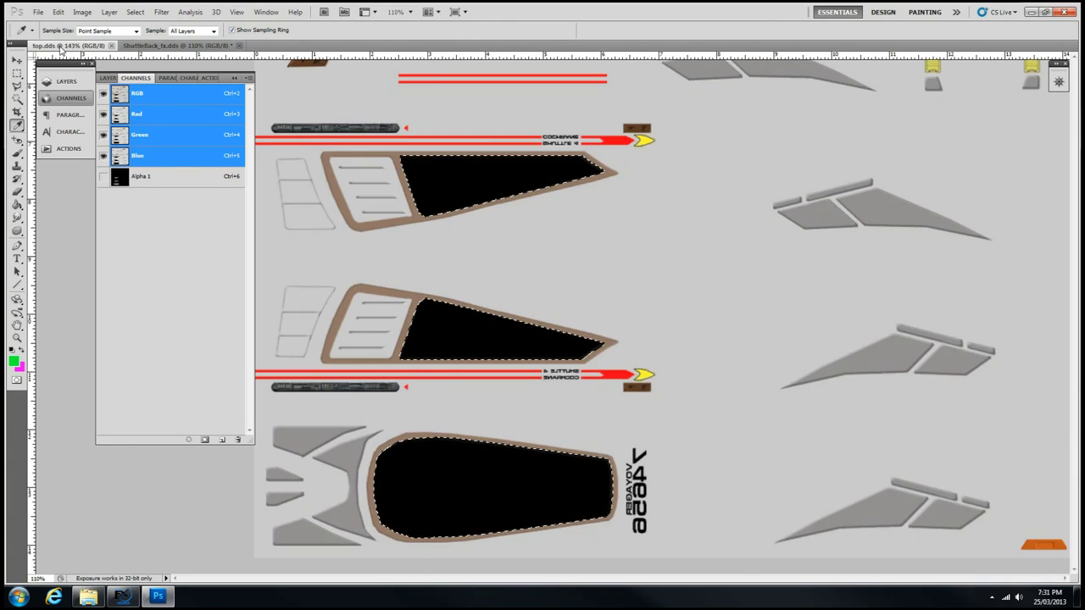
click(61, 46)
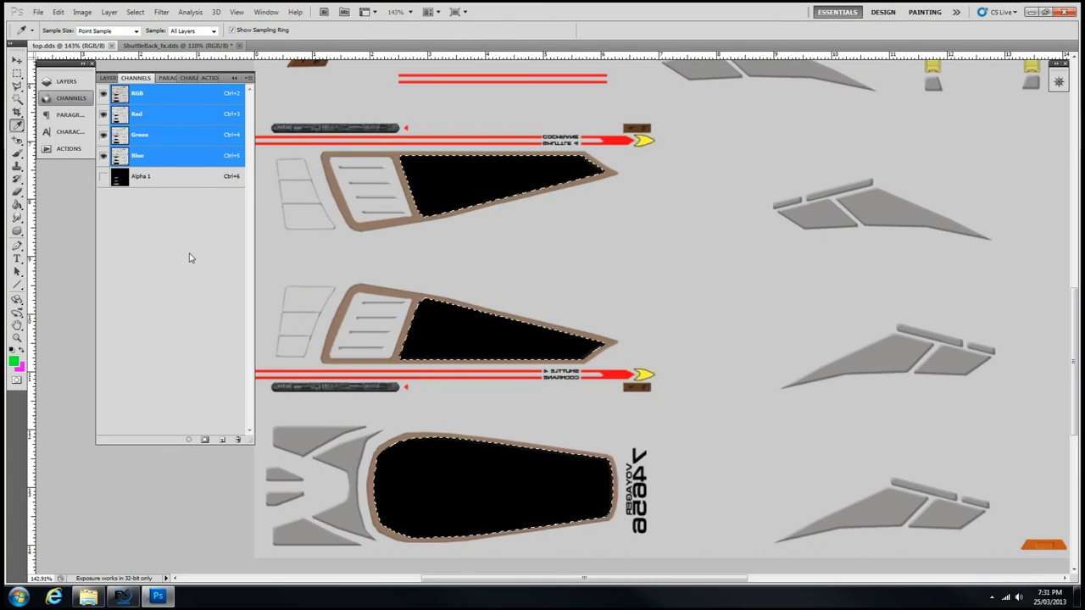
Brush magenta over the three selected black canopy window shapes on top.dds
key(x)
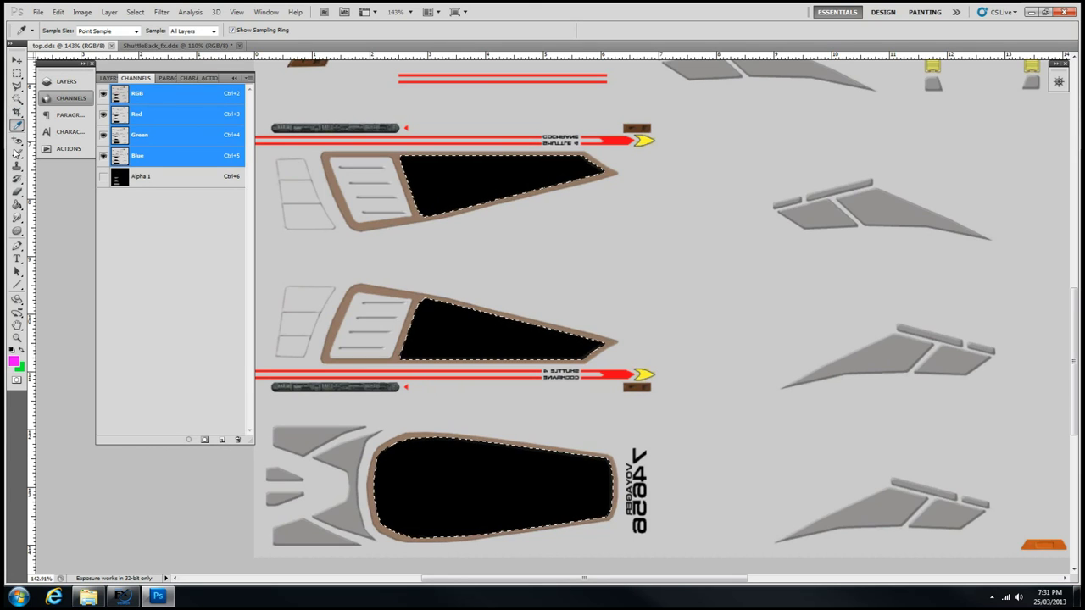
click(17, 153)
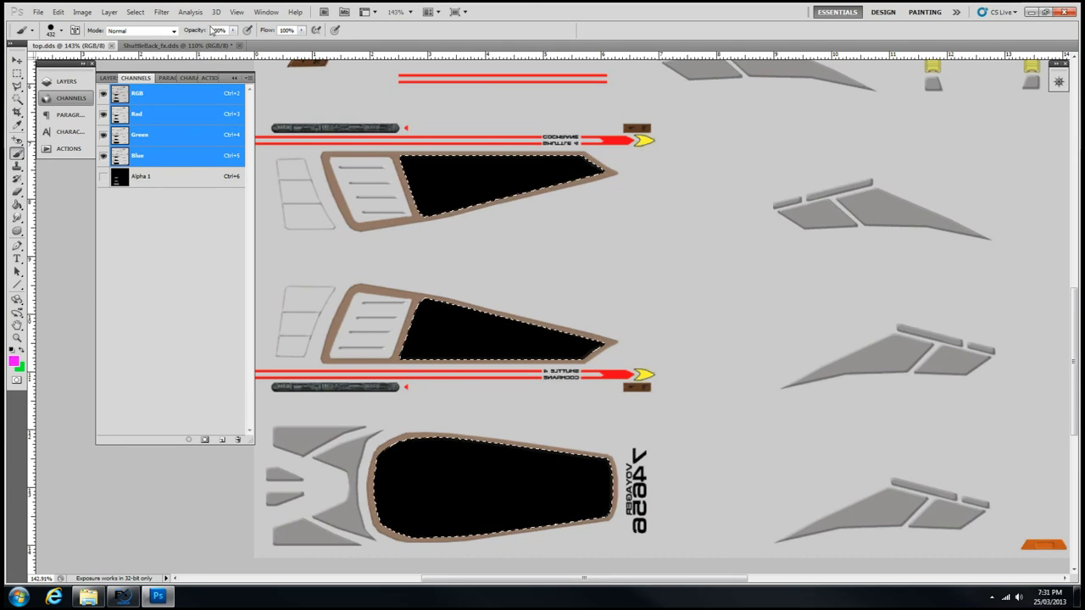
scroll(318, 178, down, 1)
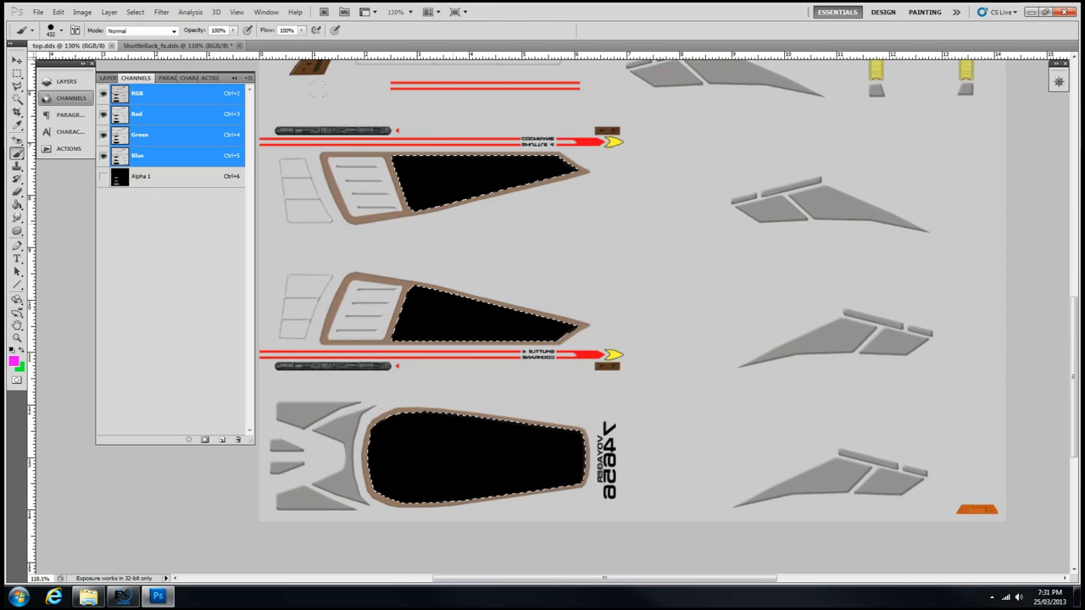
scroll(451, 224, down, 2)
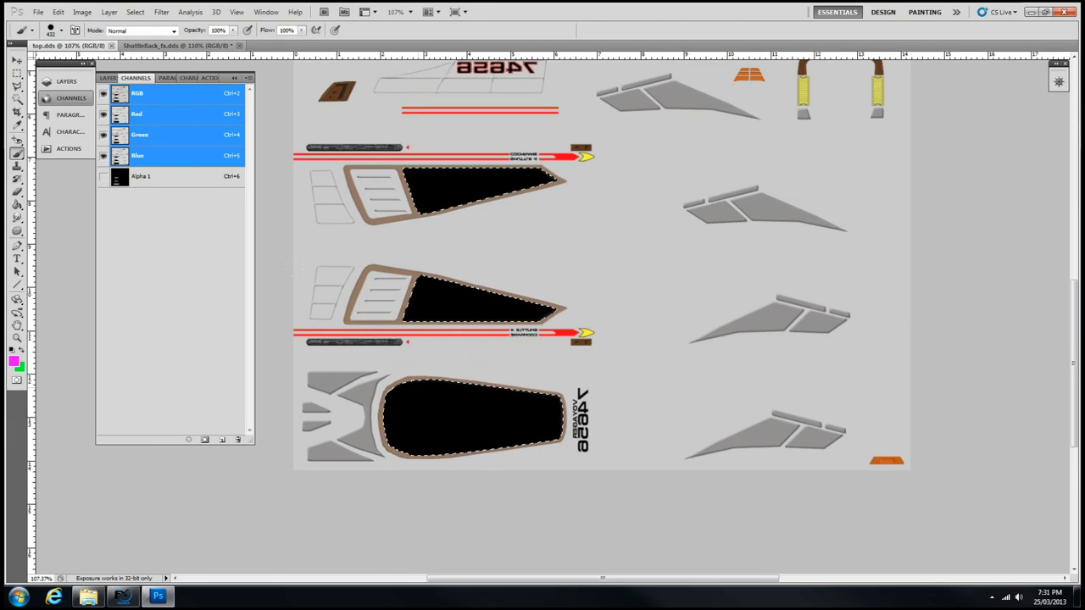
mouse_move(474, 415)
mouse_down()
mouse_move(475, 296)
mouse_move(542, 310)
mouse_up()
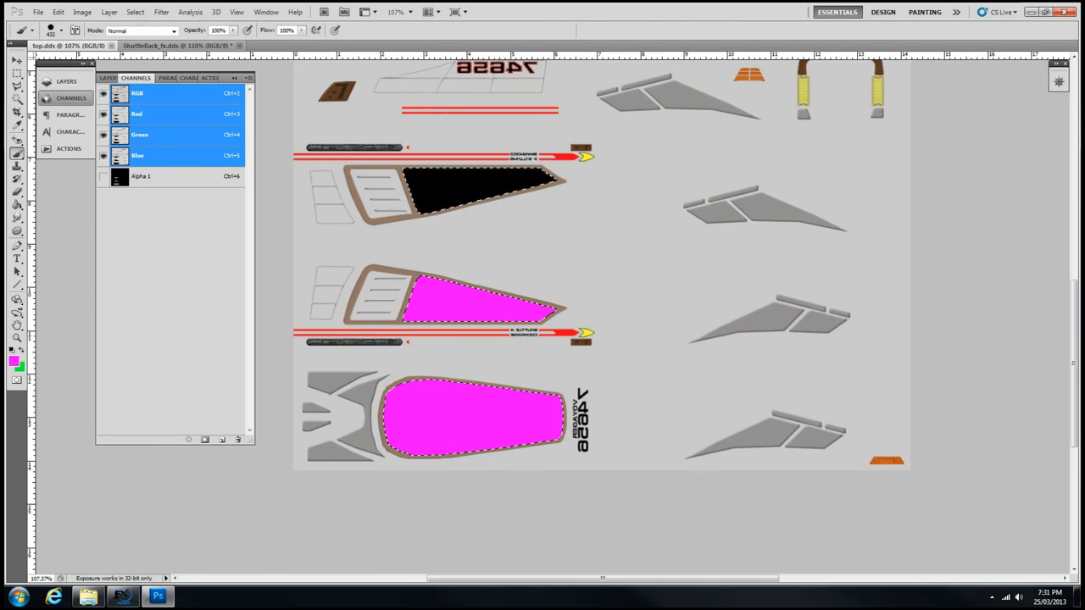
click(411, 180)
scroll(412, 180, down, 6)
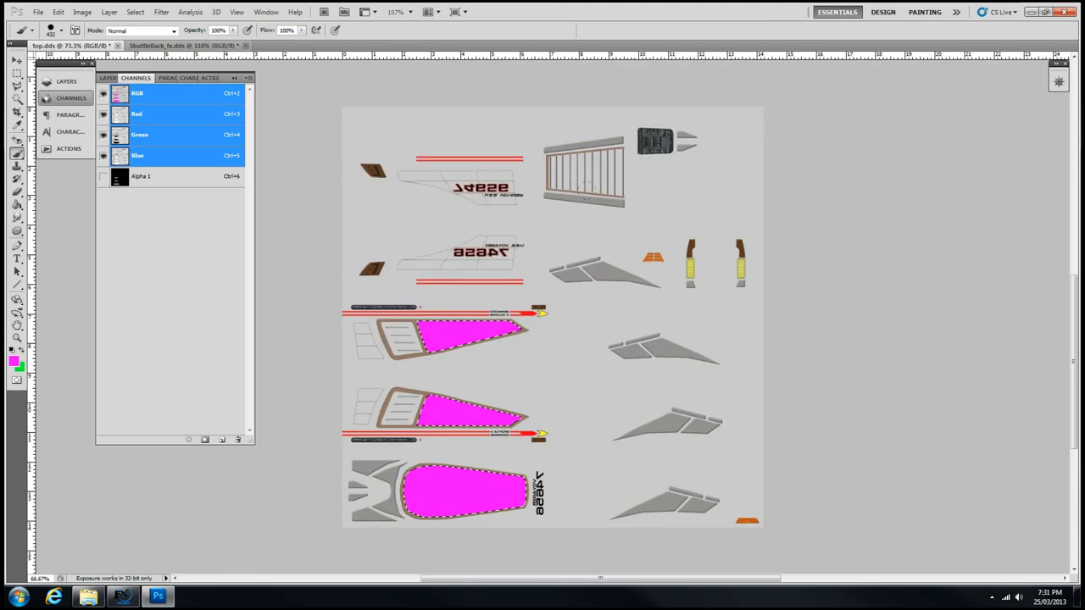
scroll(553, 317, up, 2)
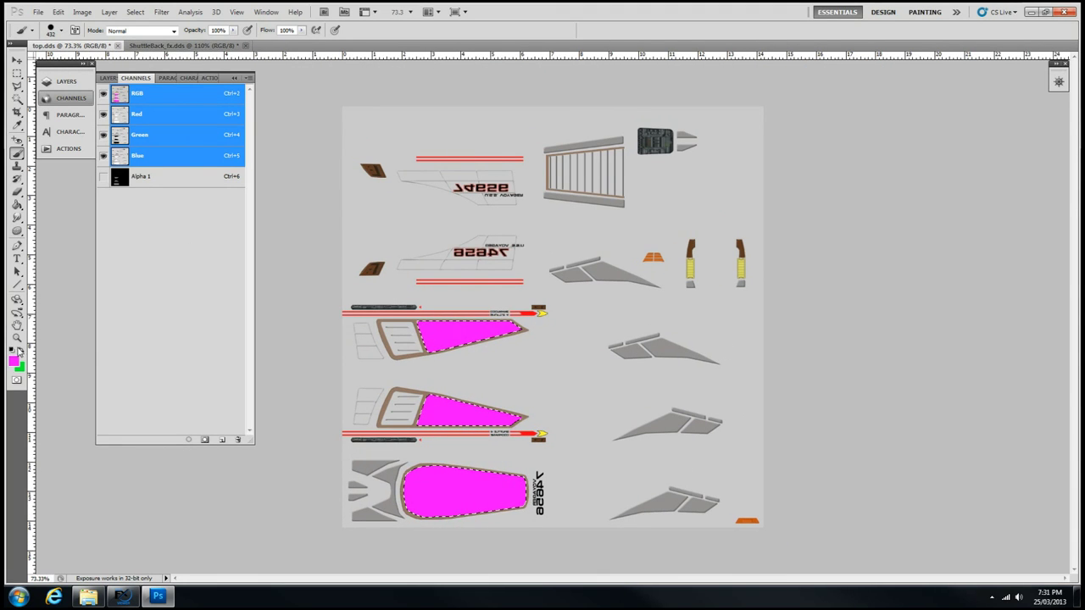
Invert the selection to everything except the windows and view the Alpha 1 channel
click(135, 12)
click(144, 55)
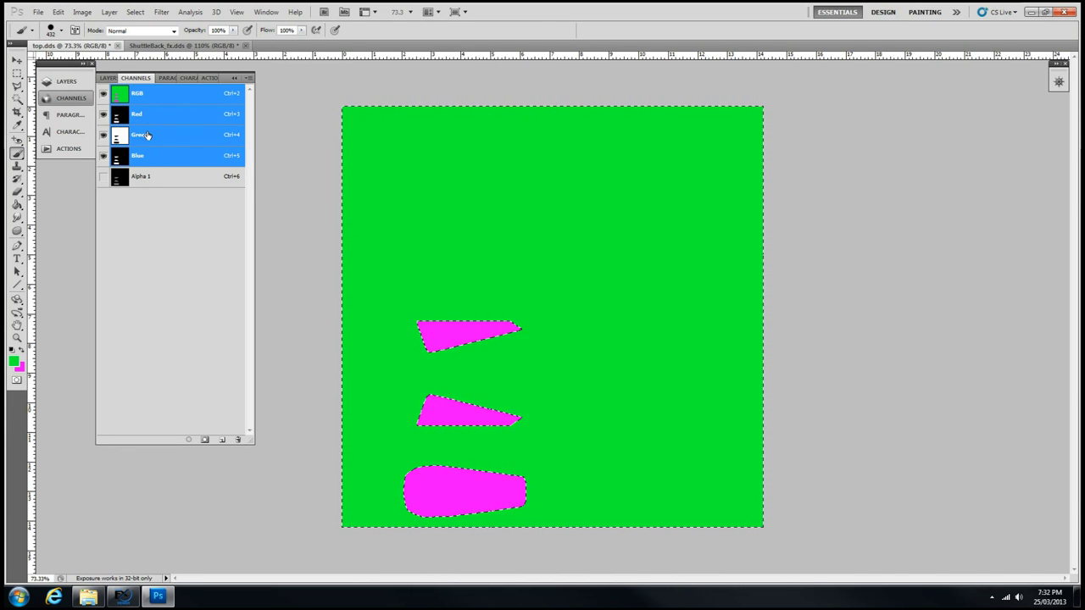
click(142, 177)
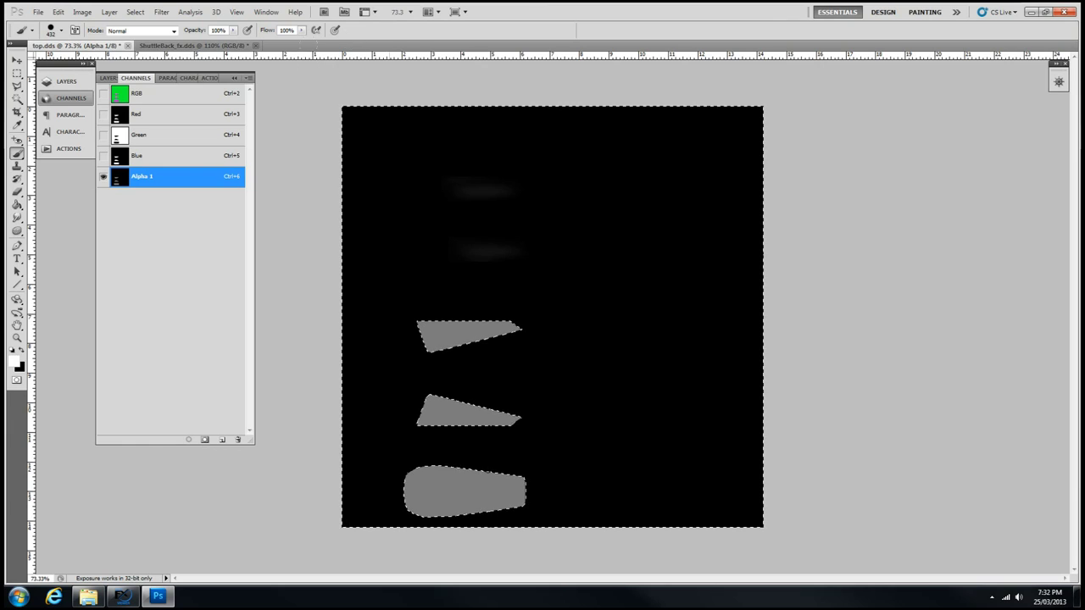
Deselect and paint the entire Alpha 1 channel solid white
key(m)
key(ctrl+d)
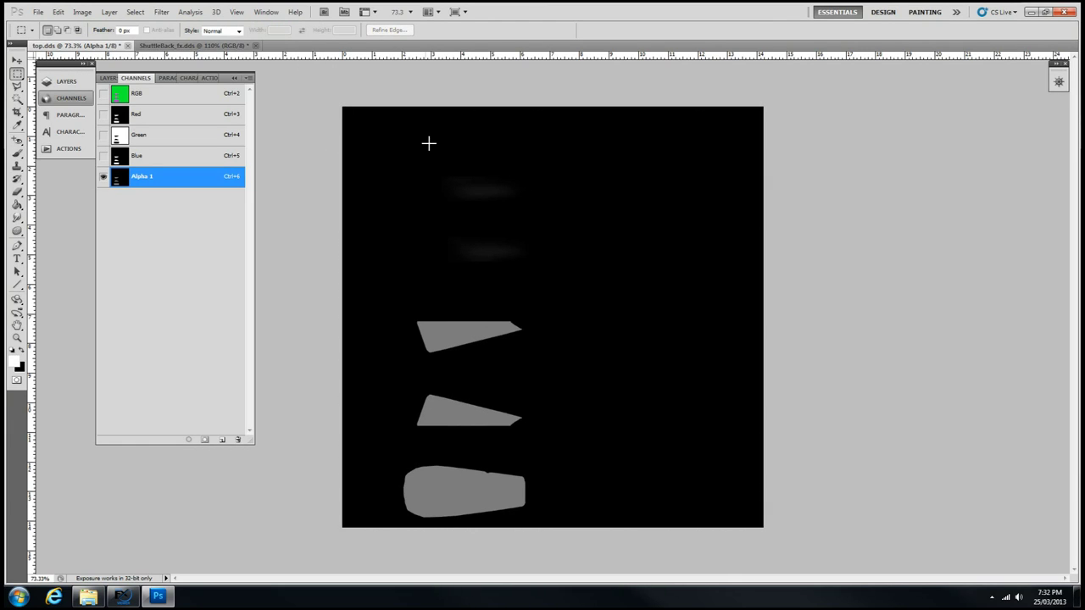
key(b)
mouse_move(407, 169)
mouse_down()
mouse_move(712, 178)
mouse_move(406, 322)
mouse_move(678, 394)
mouse_move(610, 487)
mouse_move(704, 479)
mouse_up()
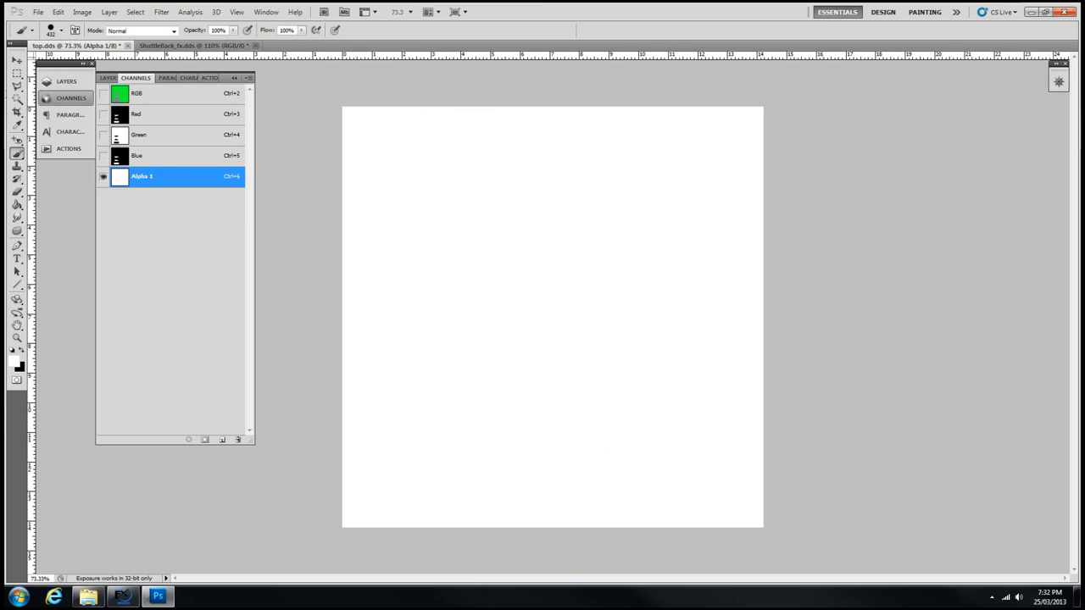
Return to the RGB channels and save the texture as top_fx.dds with the NVIDIA DDS settings
click(132, 96)
click(39, 13)
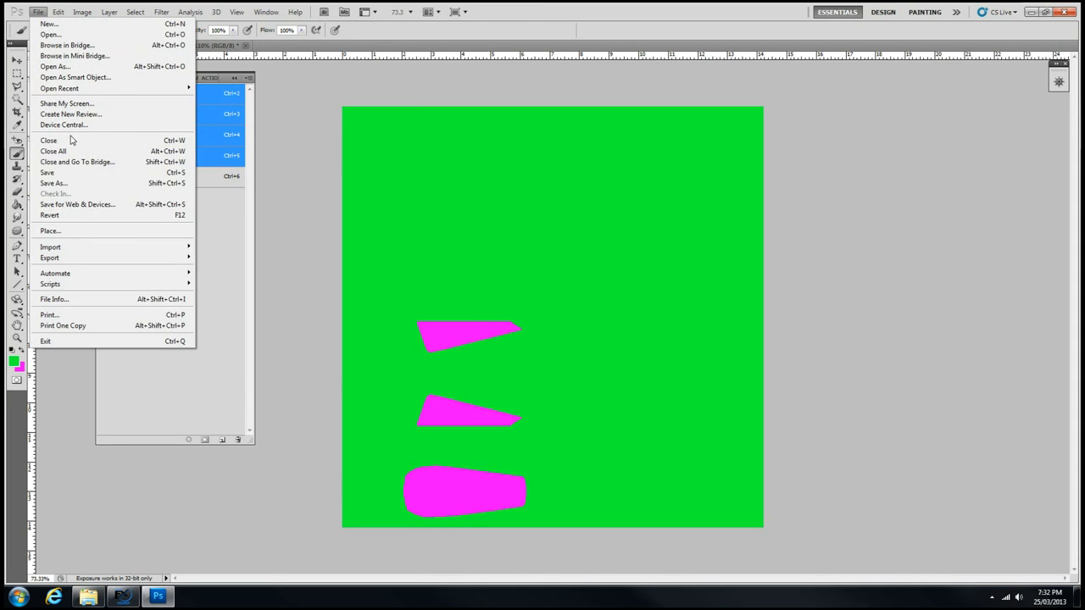
click(84, 184)
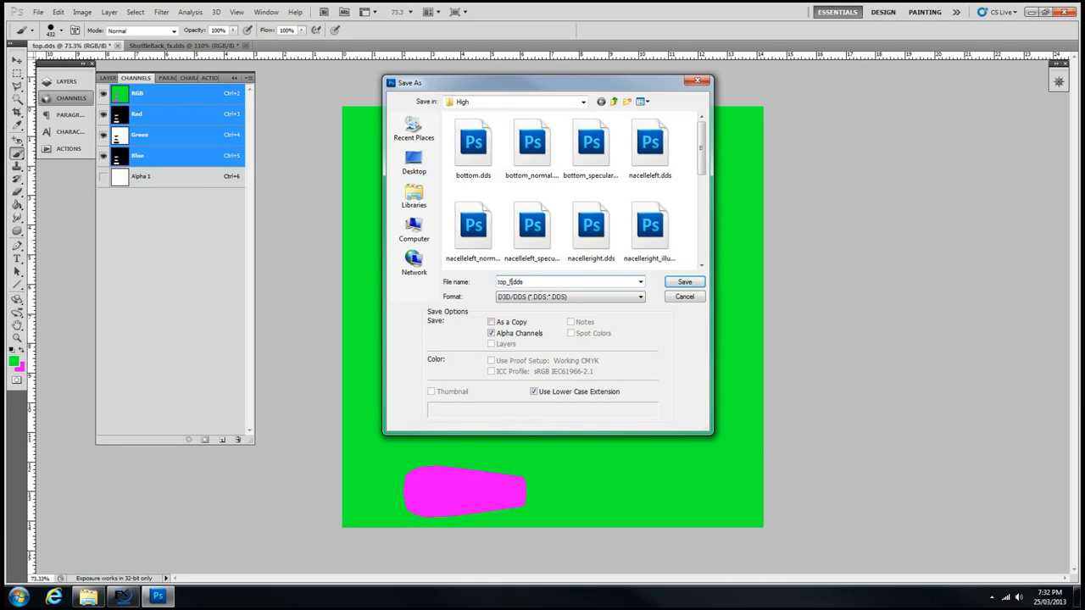
key(Return)
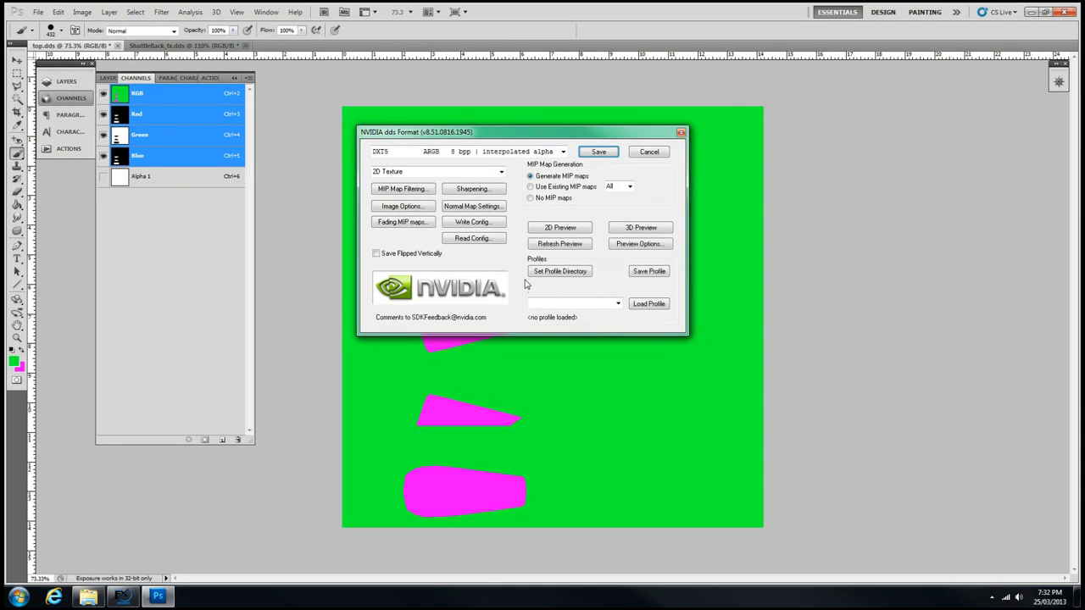
key(Return)
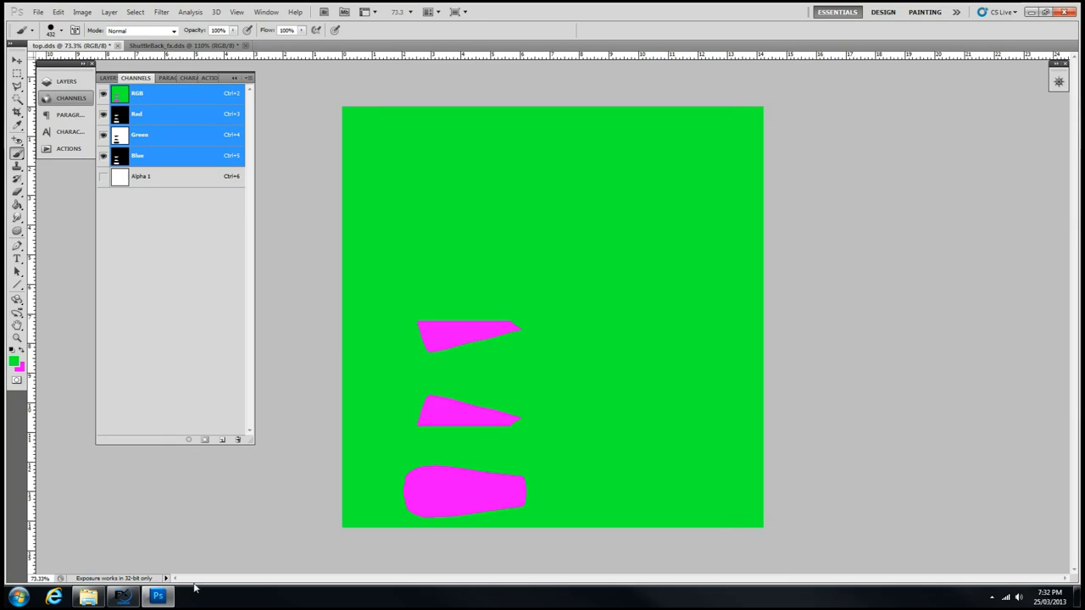
click(123, 597)
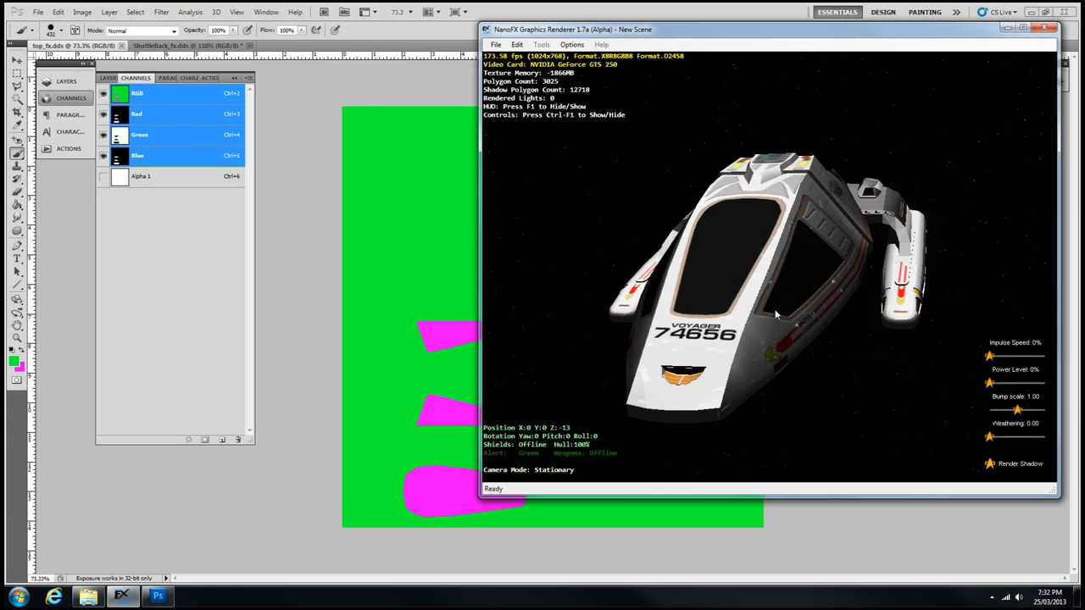
Invert the texture to green windows on magenta and resave top_fx.dds as DXT5 DDS
click(236, 7)
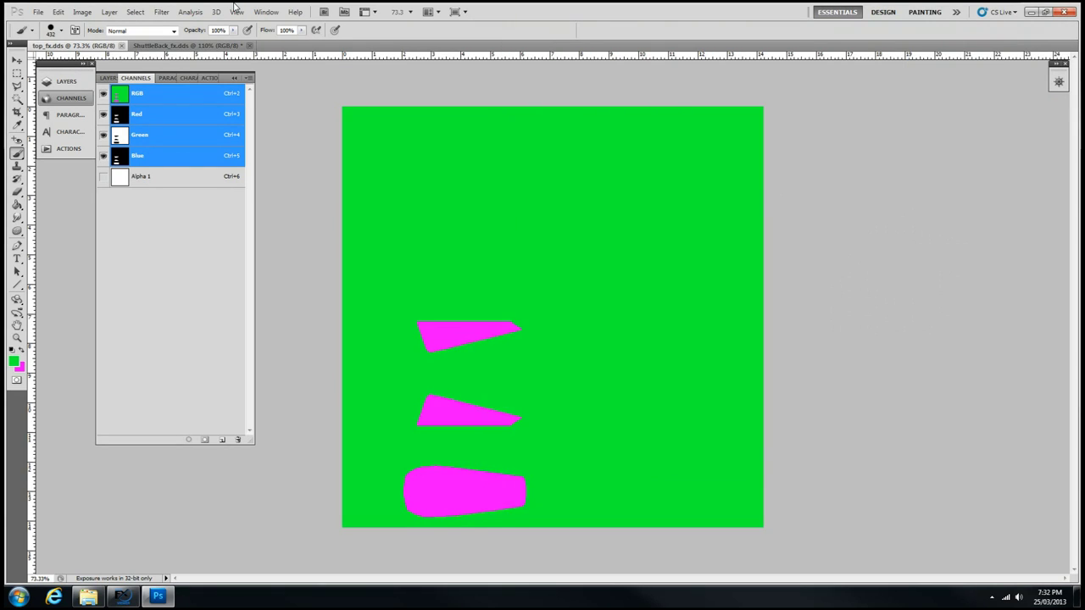
click(82, 11)
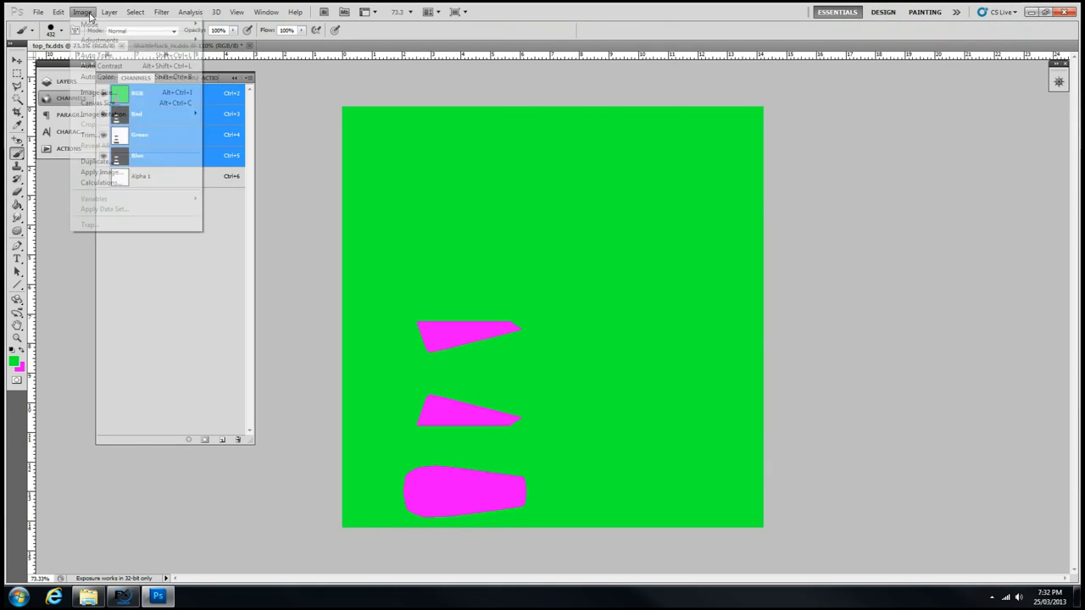
mouse_move(127, 40)
click(234, 159)
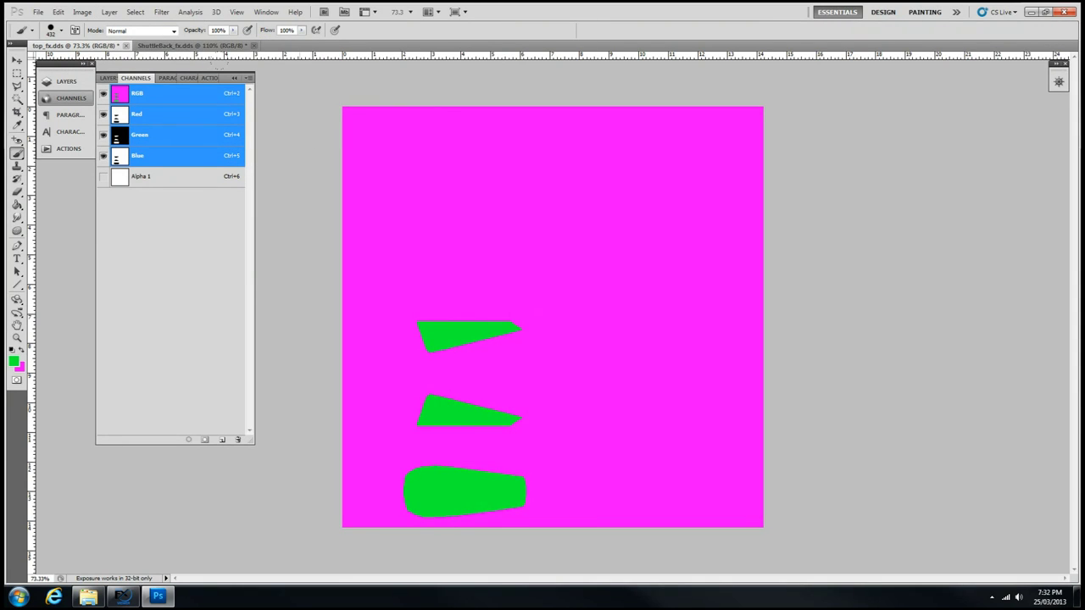
key(ctrl+s)
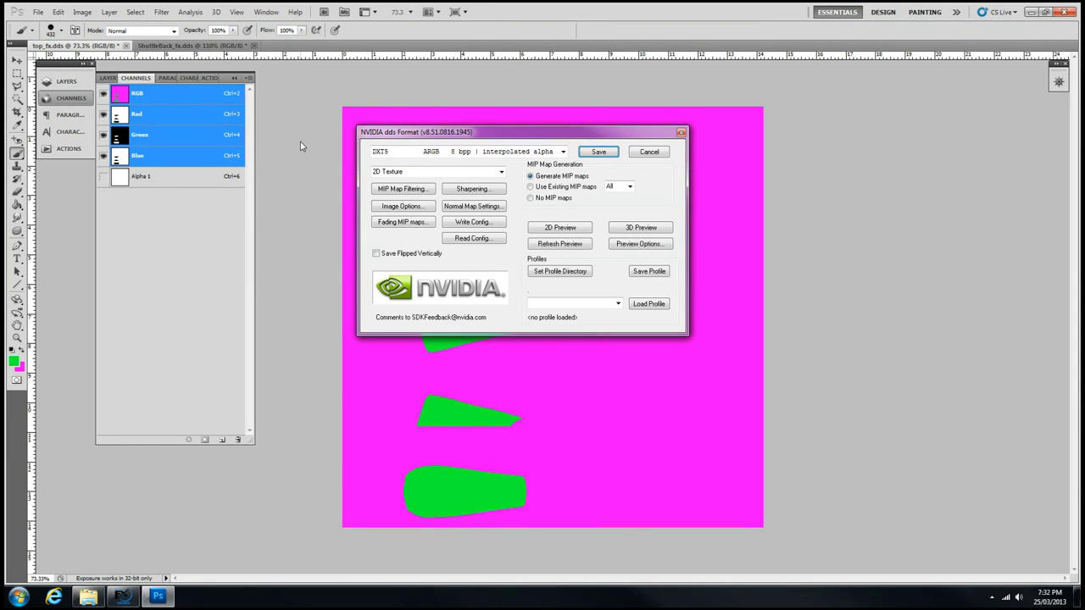
click(599, 152)
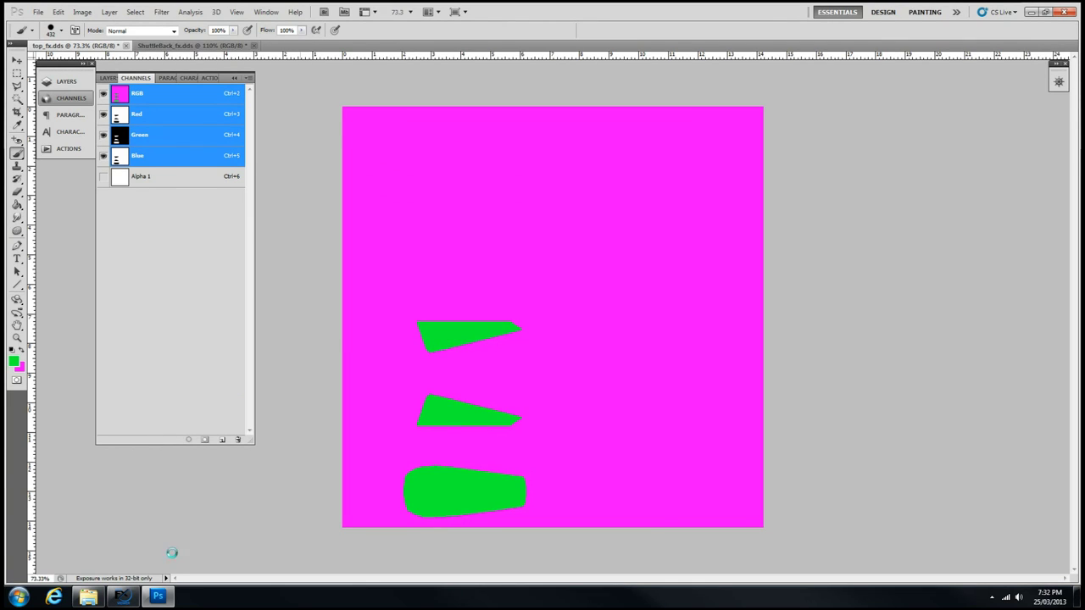
Orbit the shuttle in NanoFX to inspect it, then set Power Level to 100%
click(123, 597)
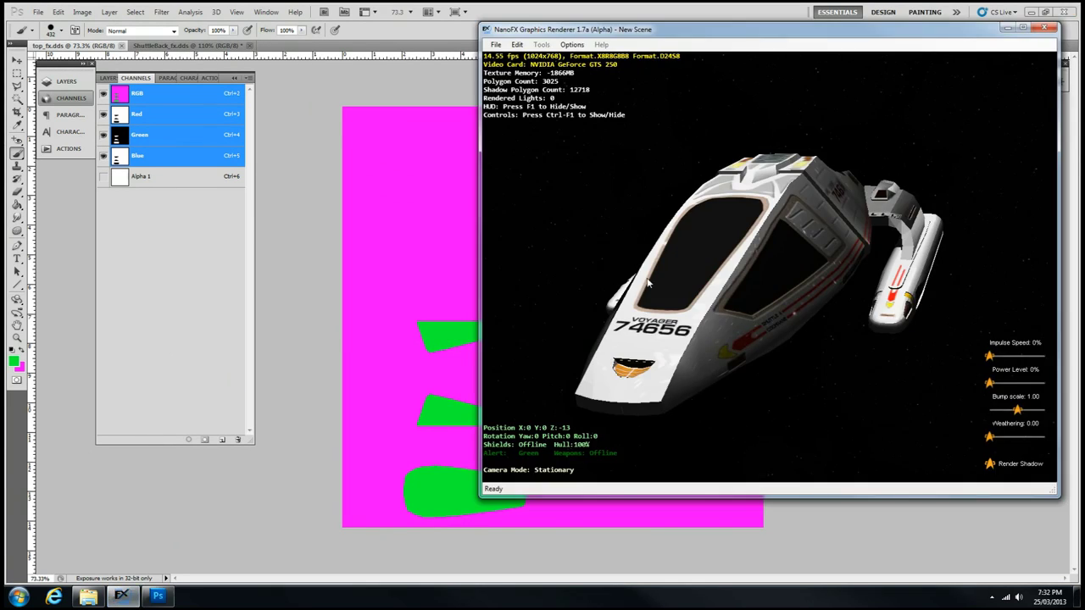
drag(649, 282, 715, 227)
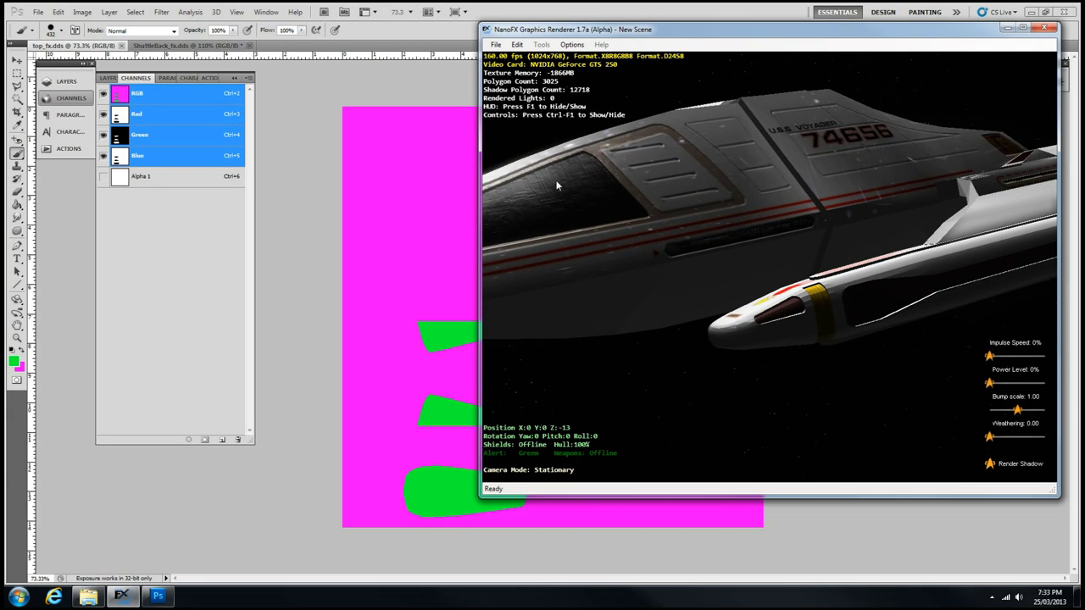
drag(544, 191, 769, 231)
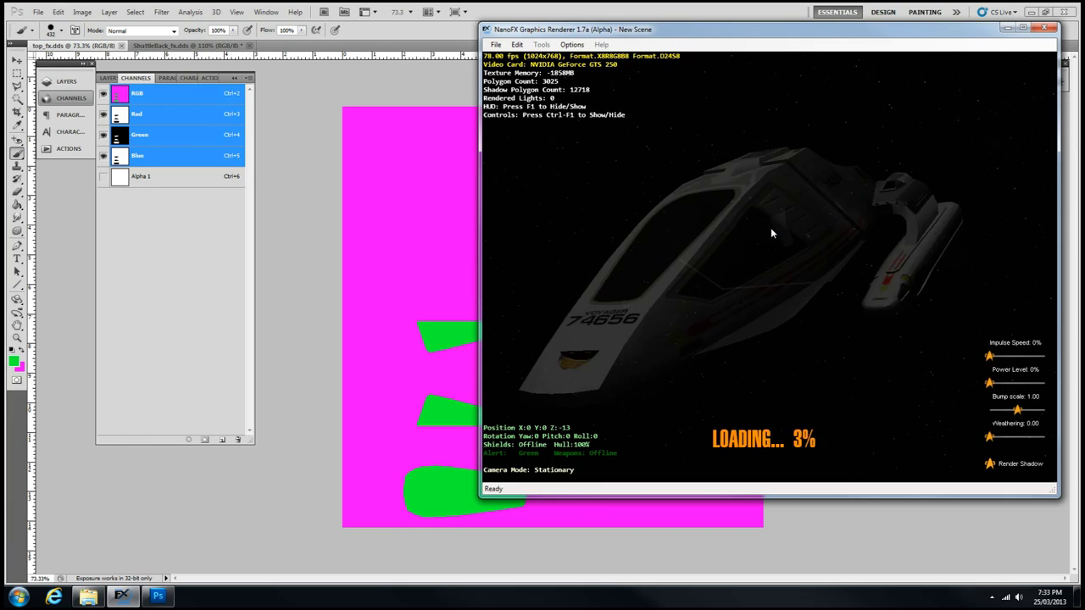
drag(797, 255, 749, 274)
scroll(847, 284, up, 5)
scroll(749, 274, down, 3)
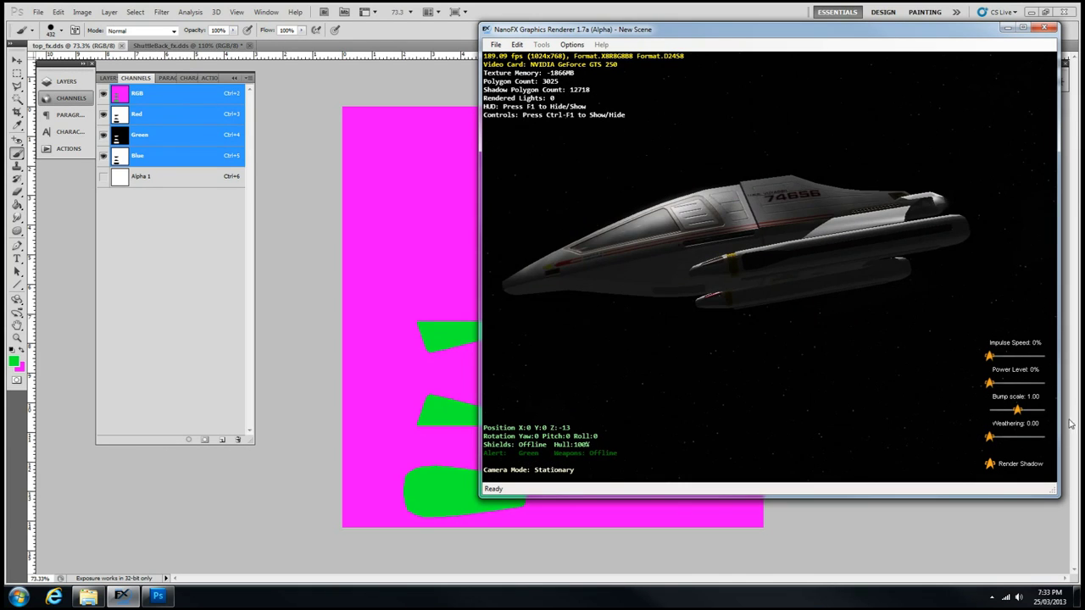
drag(989, 383, 1045, 382)
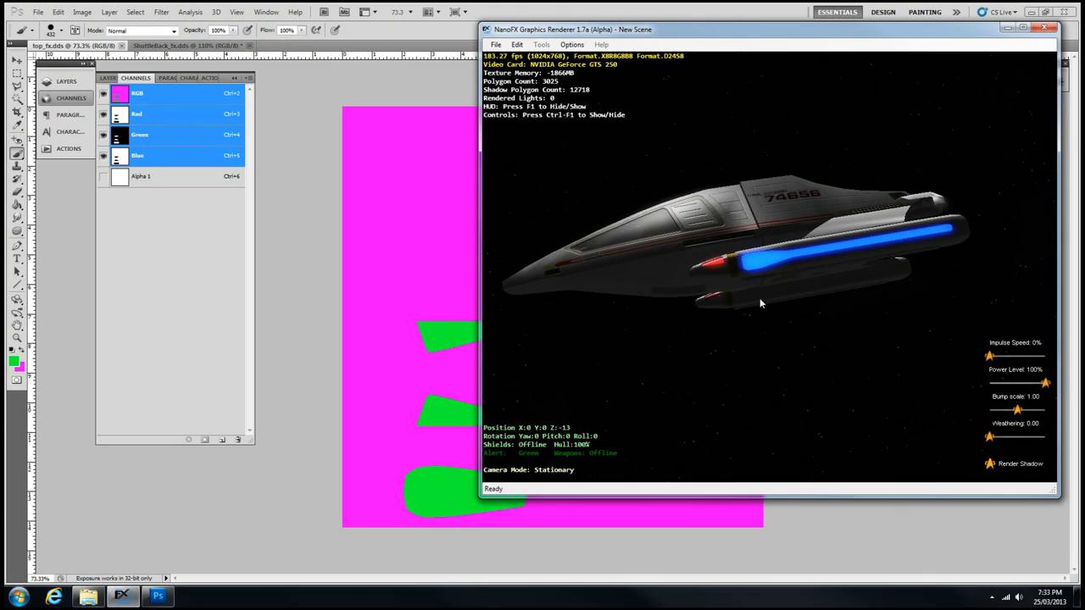
drag(759, 298, 791, 260)
scroll(779, 259, up, 3)
scroll(772, 254, up, 4)
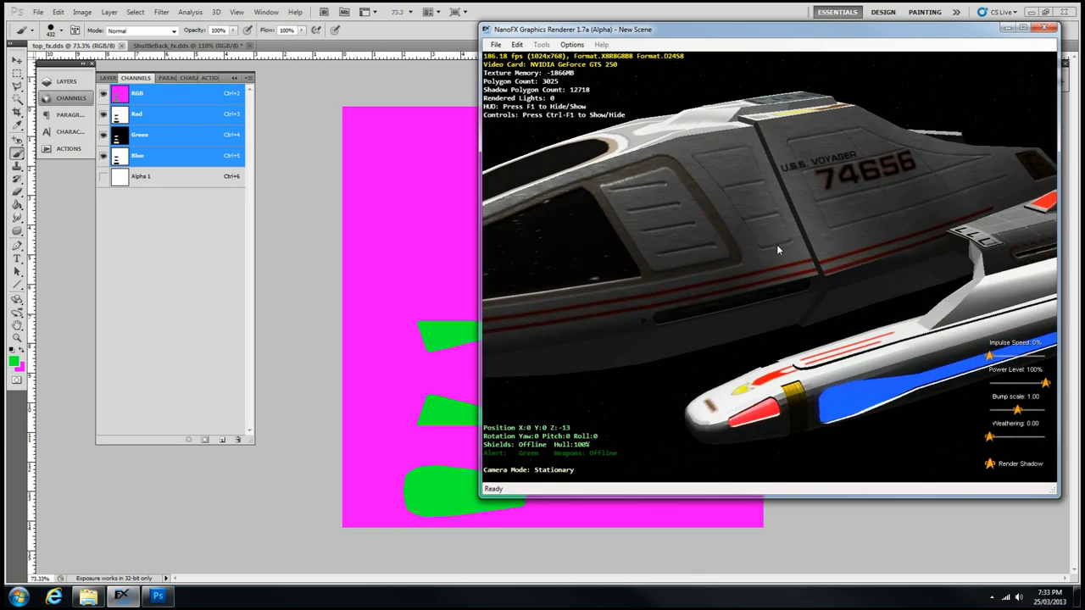
drag(773, 227, 711, 176)
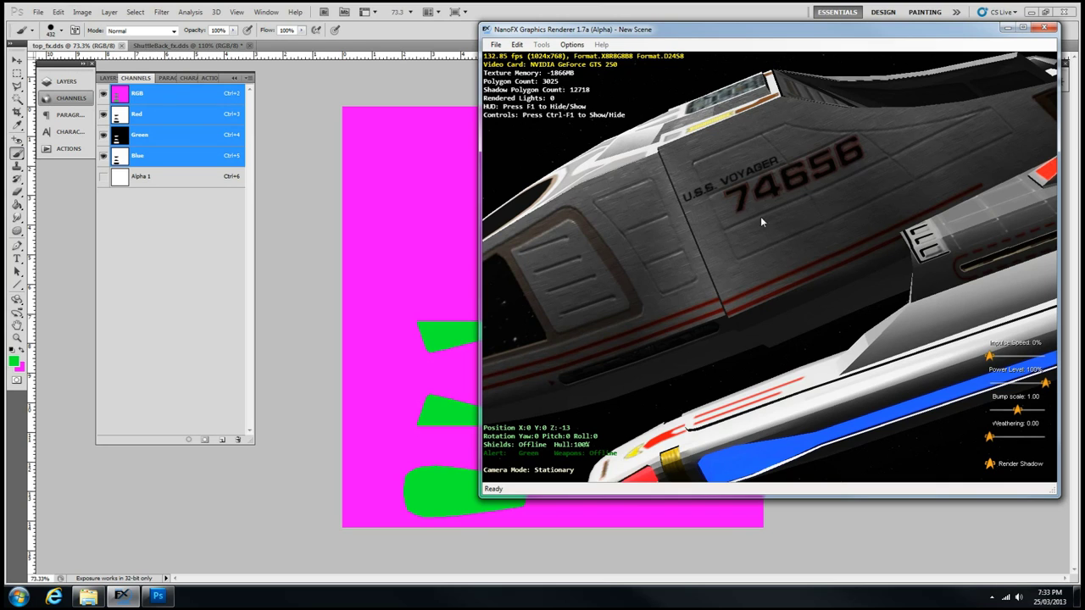
drag(760, 216, 808, 149)
drag(754, 222, 716, 212)
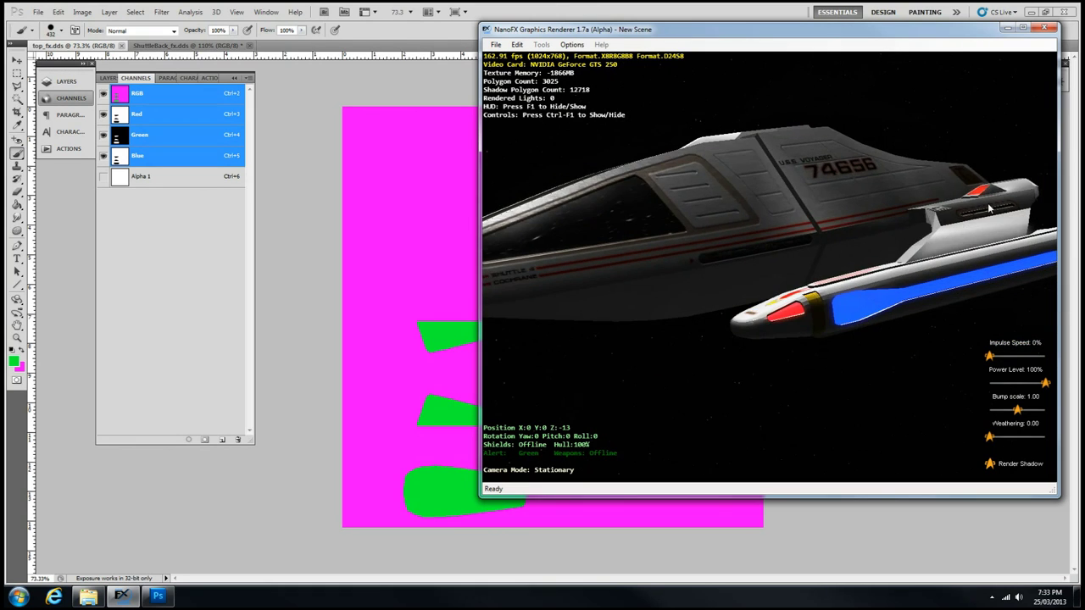
drag(989, 208, 827, 291)
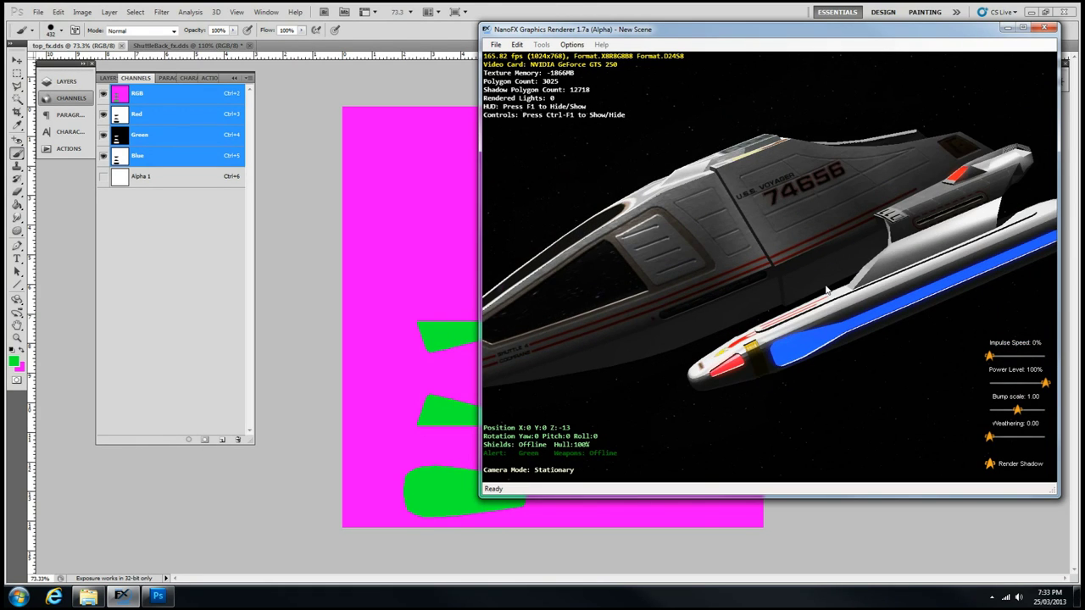
scroll(789, 230, down, 3)
drag(789, 230, 844, 259)
drag(718, 281, 853, 280)
drag(783, 278, 808, 273)
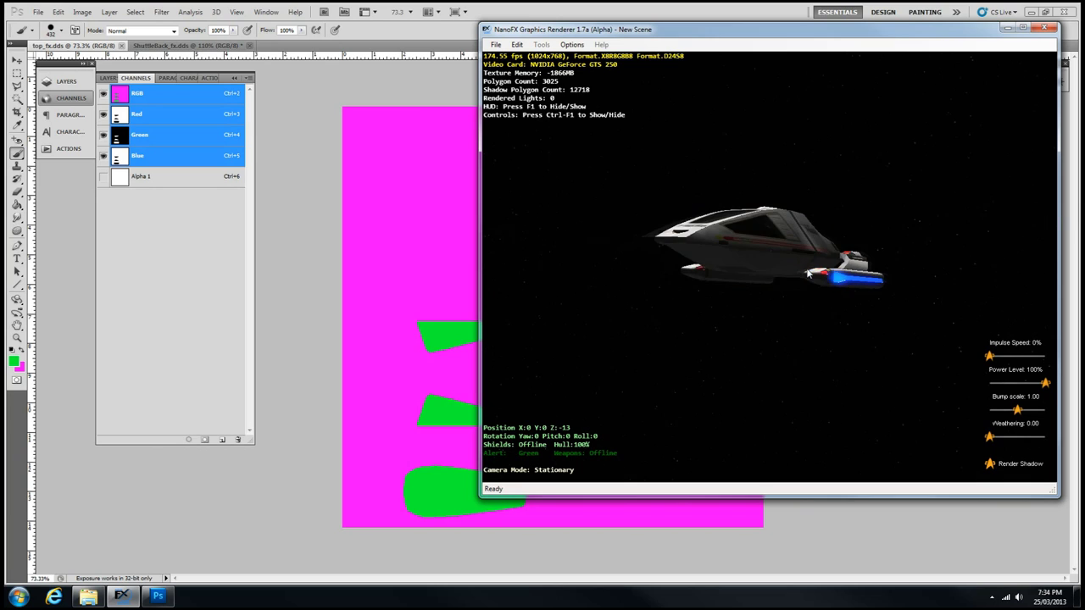
drag(771, 241, 848, 282)
drag(733, 280, 894, 227)
drag(766, 278, 720, 291)
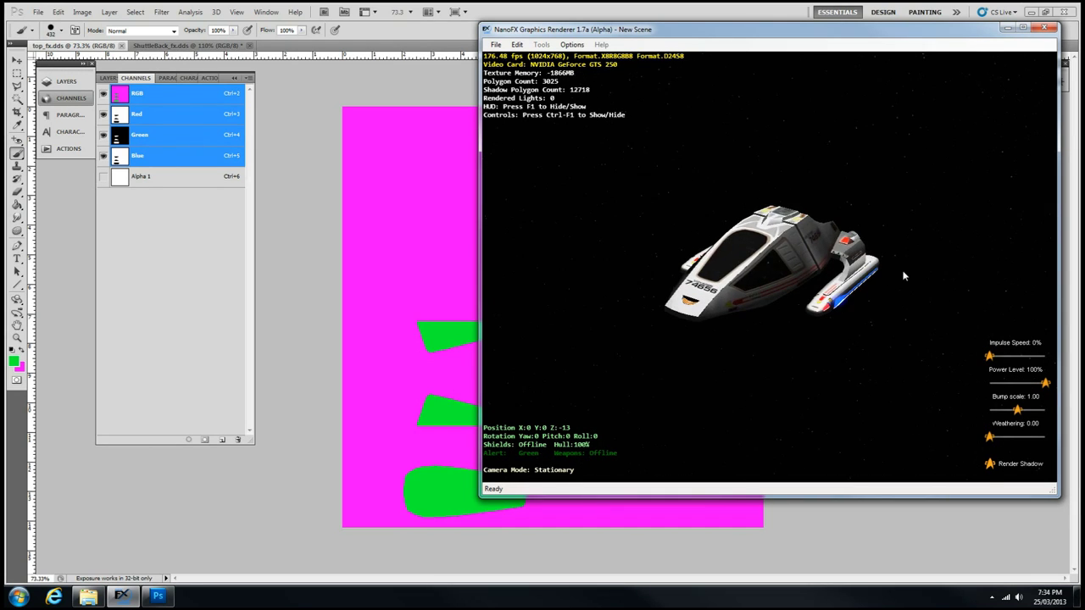
drag(904, 276, 856, 238)
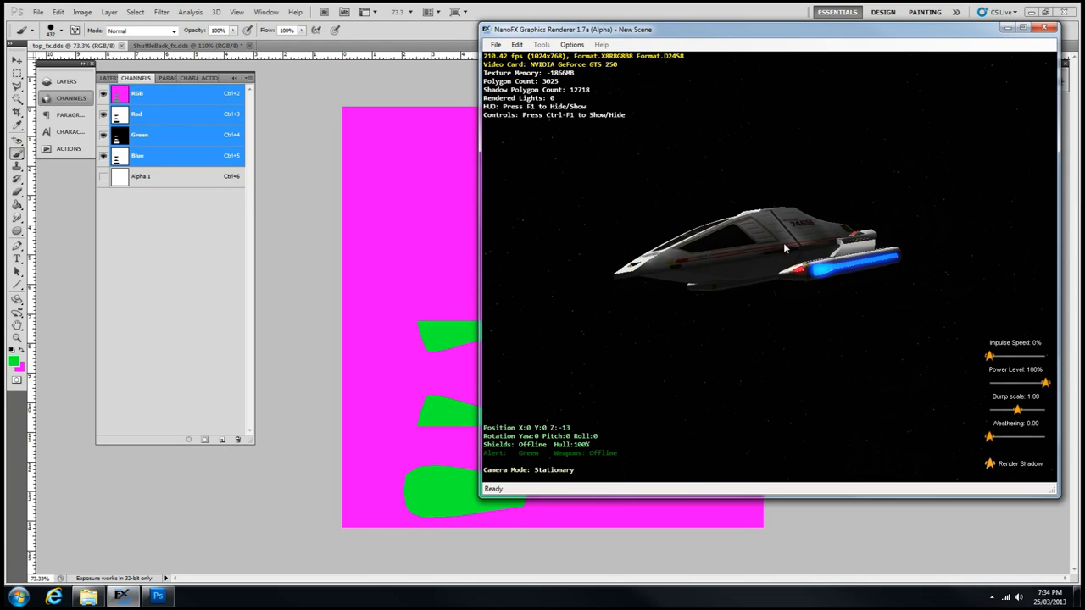
drag(784, 248, 928, 256)
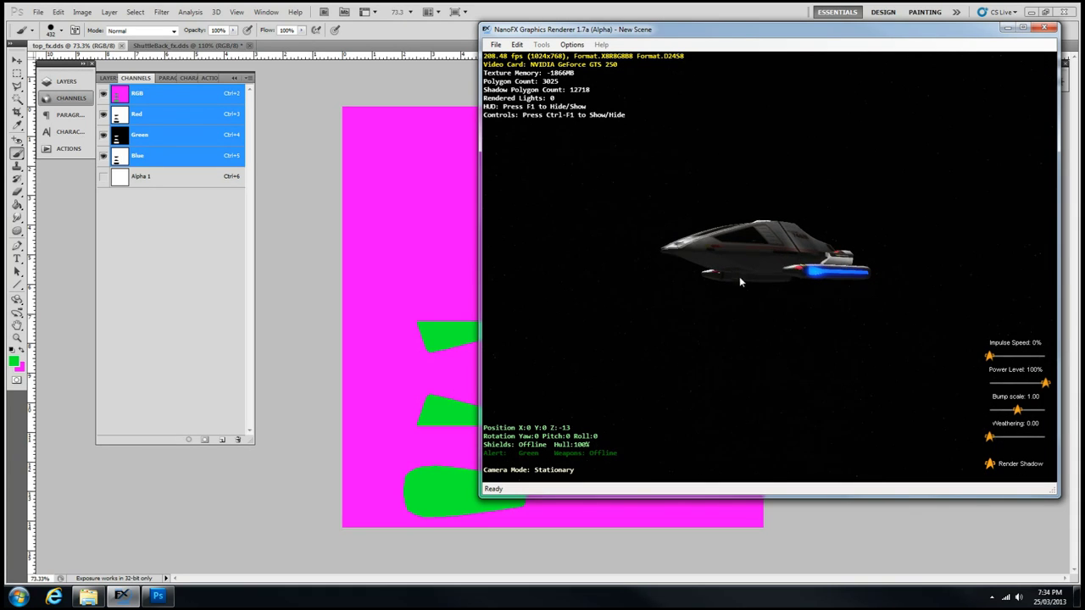